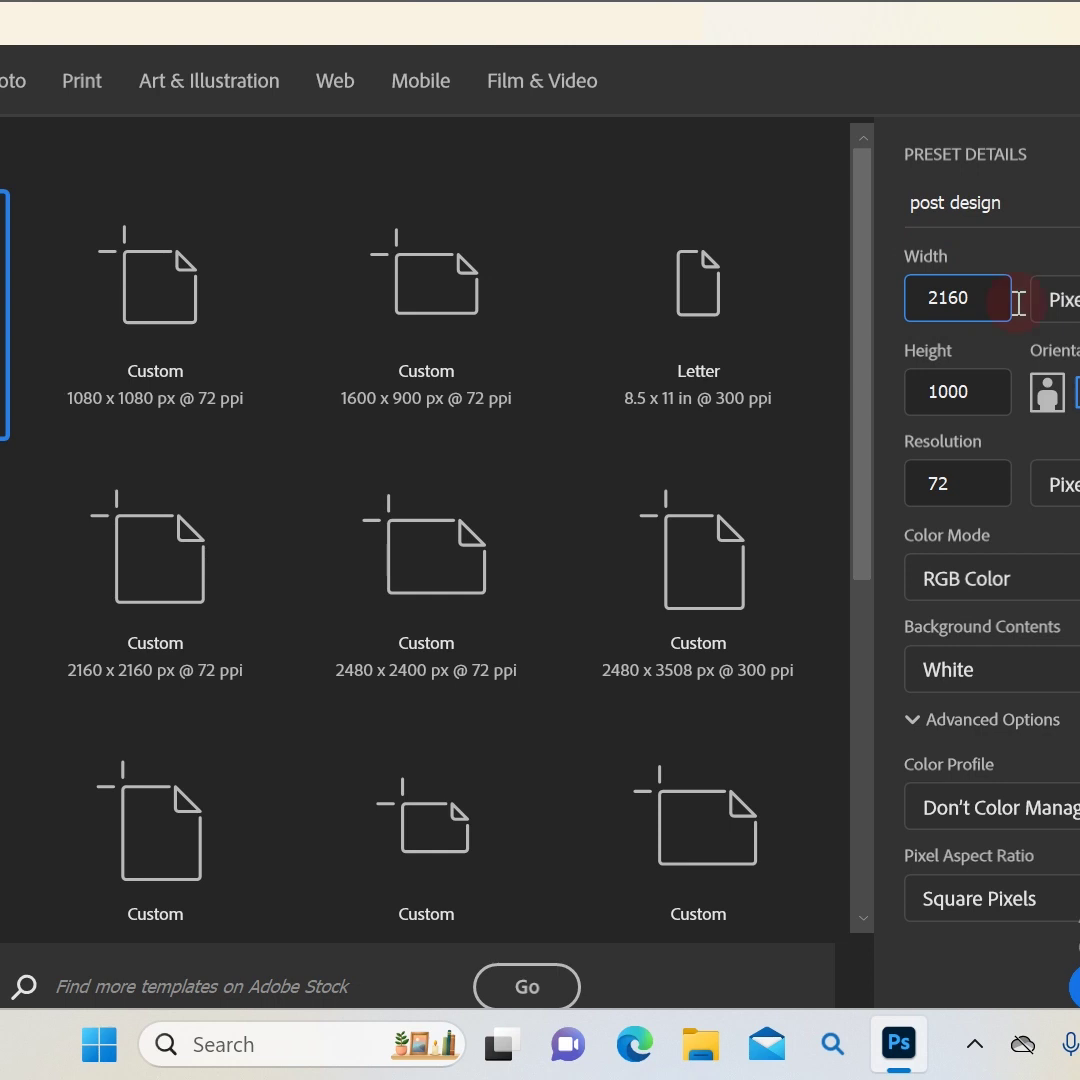
# Create the post design document with its height set to 2160 pixels and unlock its Background layer
pyautogui.moveTo(976, 397); pyautogui.dragTo(921, 399)
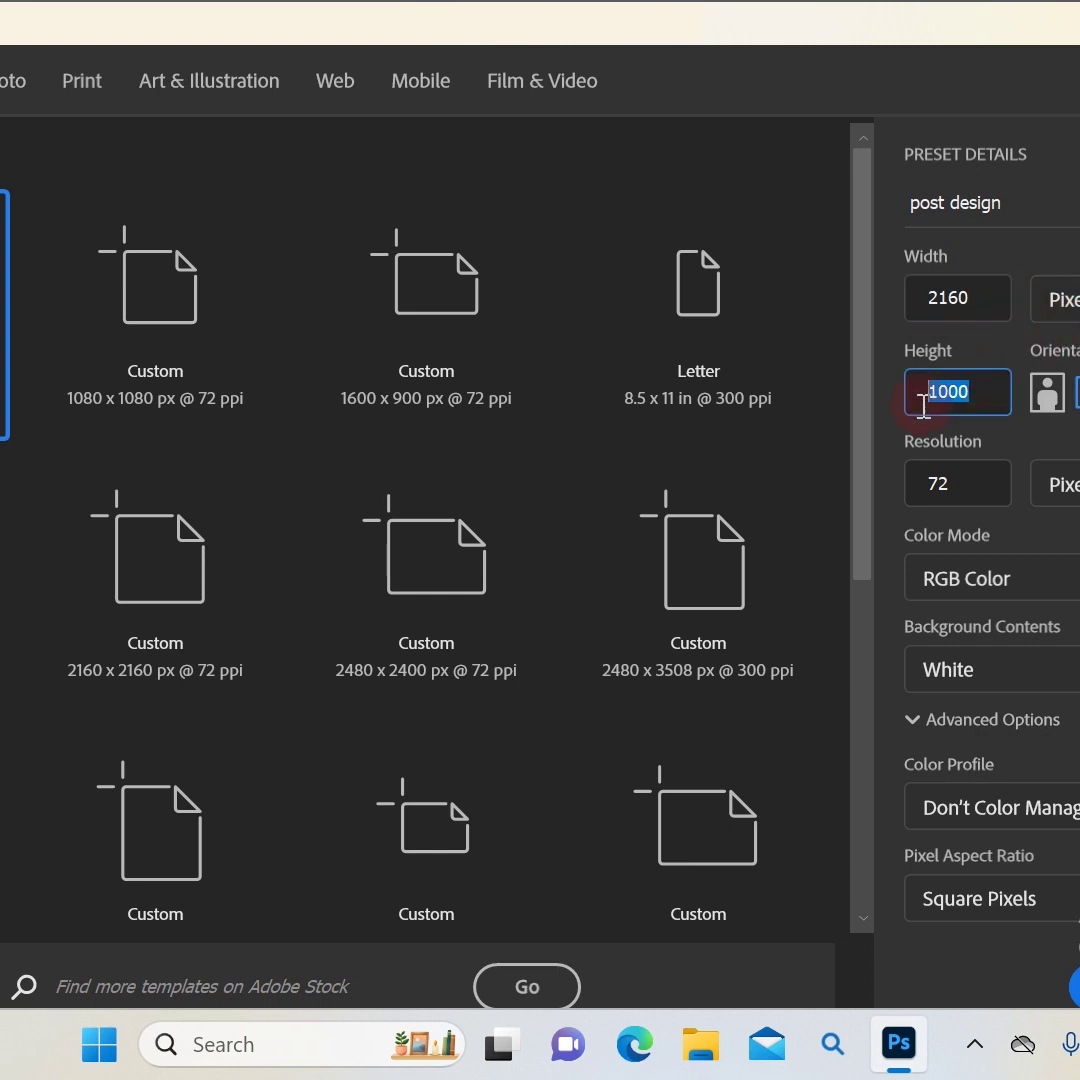
pyautogui.write('216')
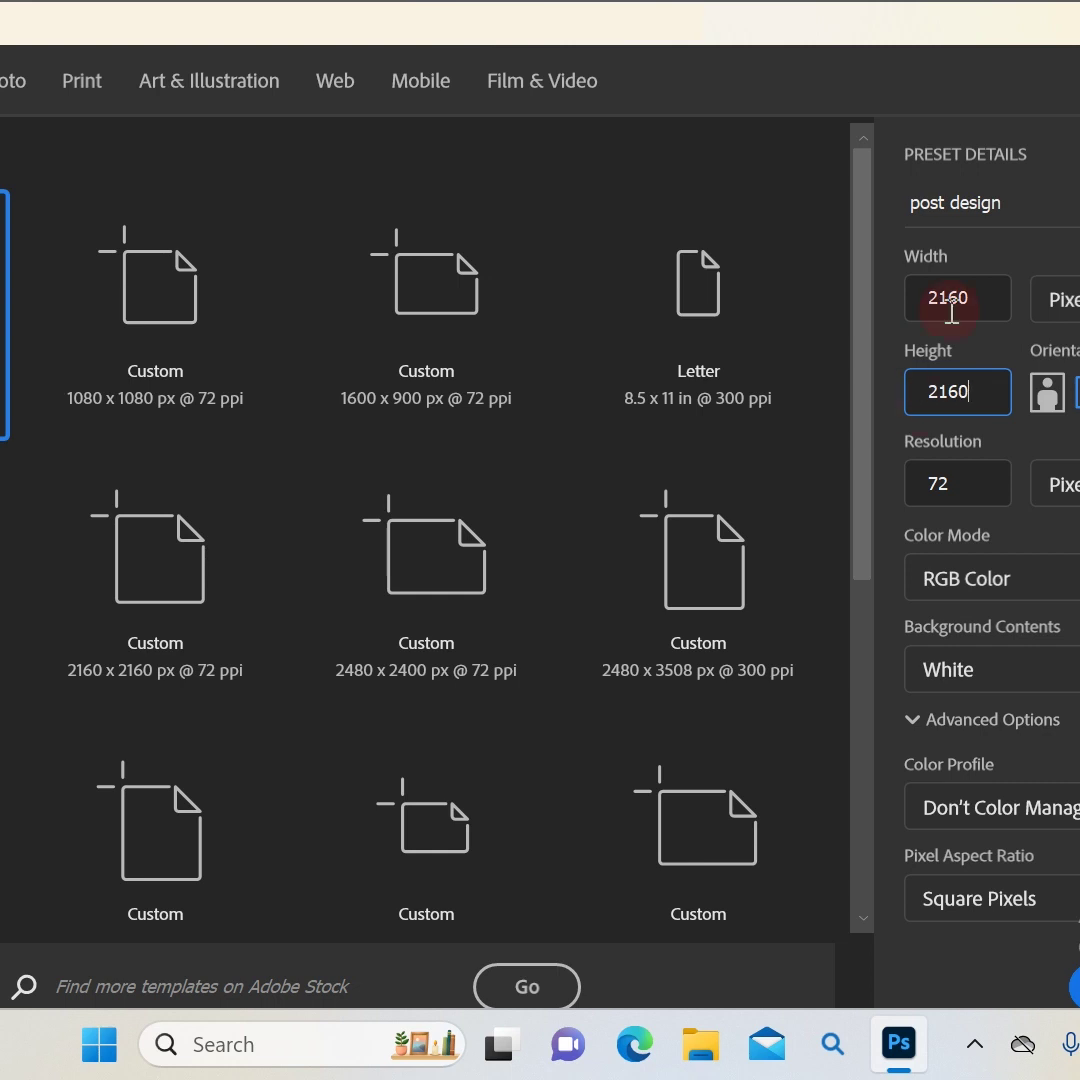
pyautogui.click(962, 495)
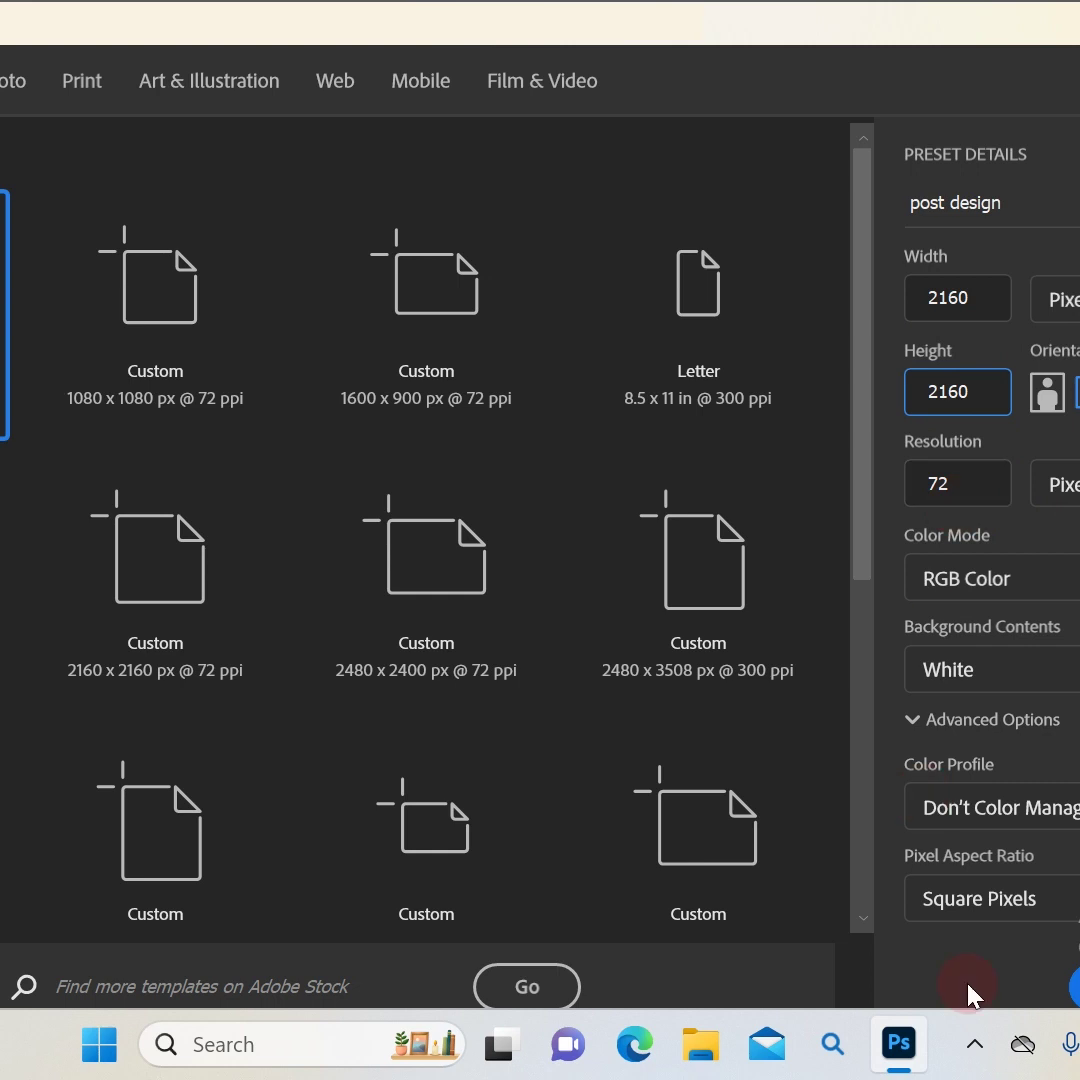
pyautogui.click(1076, 987)
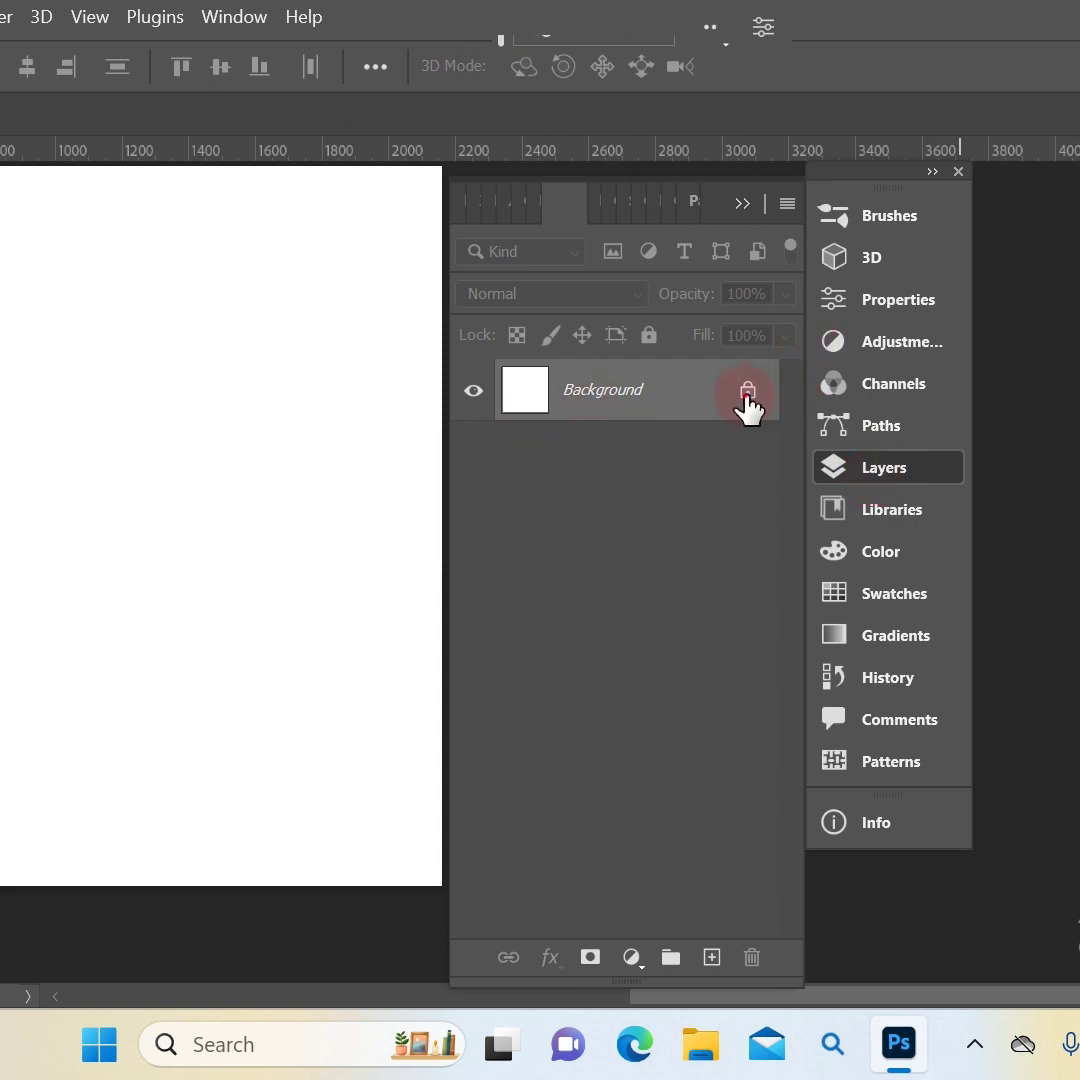
pyautogui.click(746, 396)
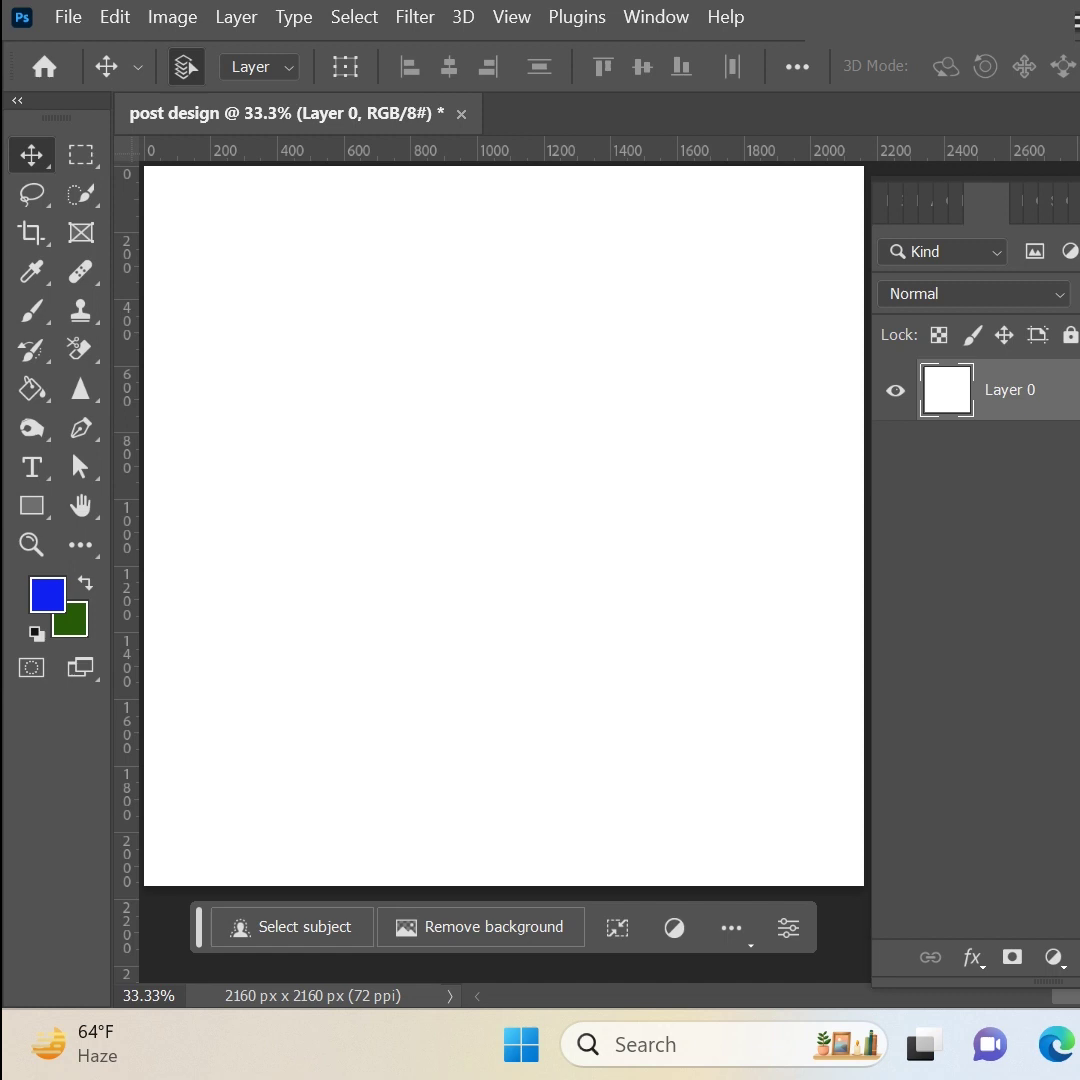
# Place the pngegg (4) burger image on the canvas and scale it to about 236.5% so it fills the canvas
pyautogui.moveTo(379, 571); pyautogui.dragTo(470, 579)
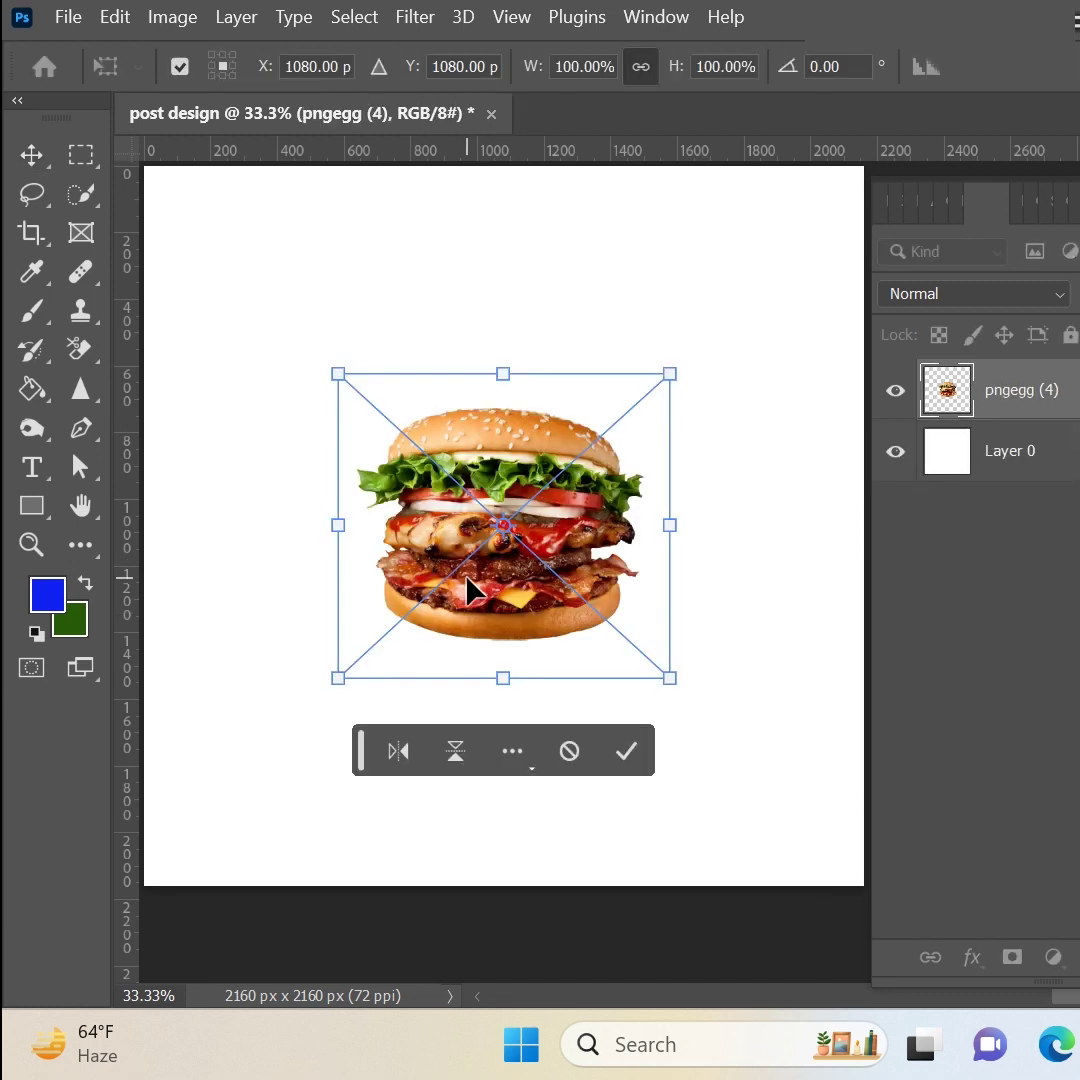
pyautogui.moveTo(338, 376); pyautogui.dragTo(143, 189)
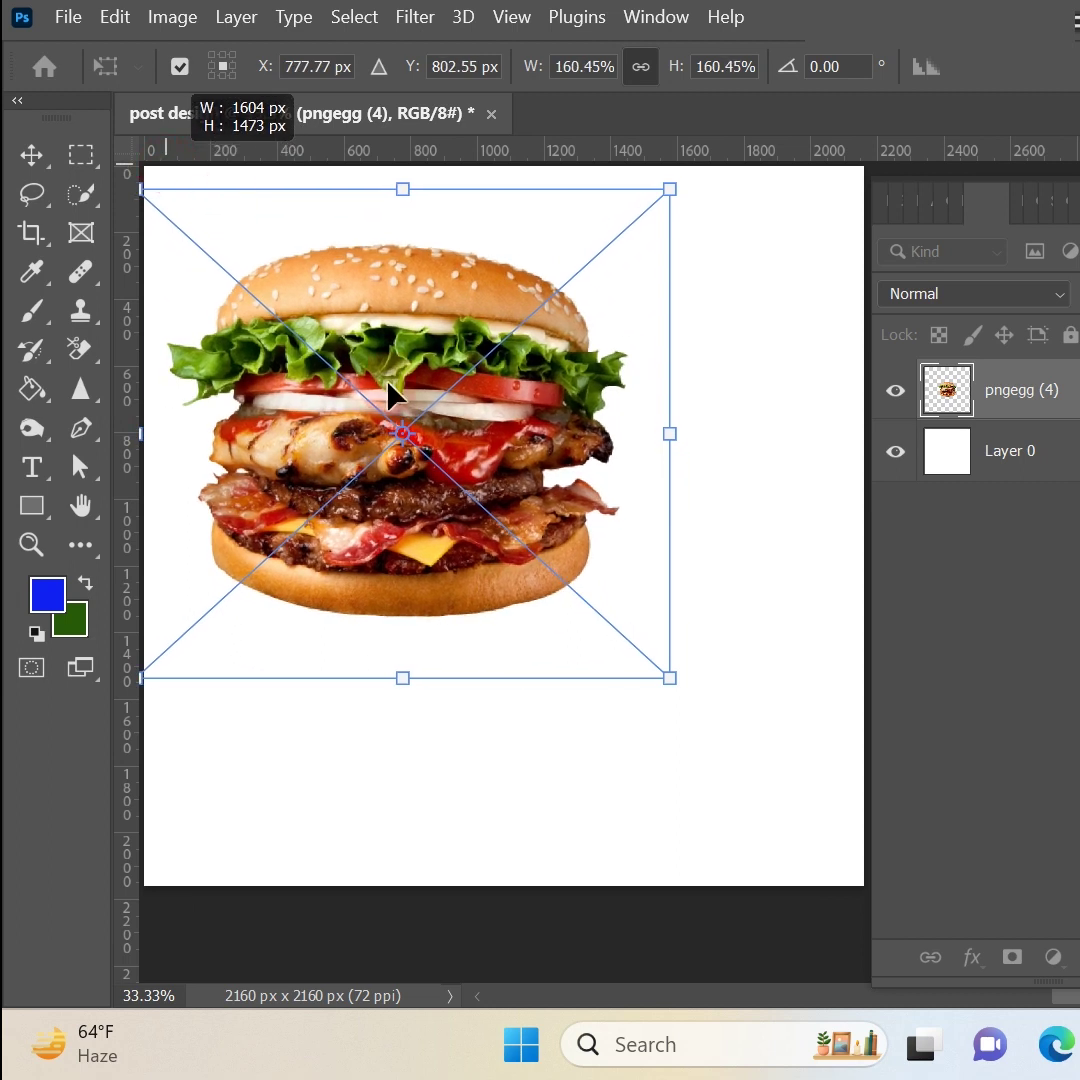
pyautogui.moveTo(673, 685); pyautogui.dragTo(840, 907)
pyautogui.moveTo(500, 189); pyautogui.dragTo(530, 175)
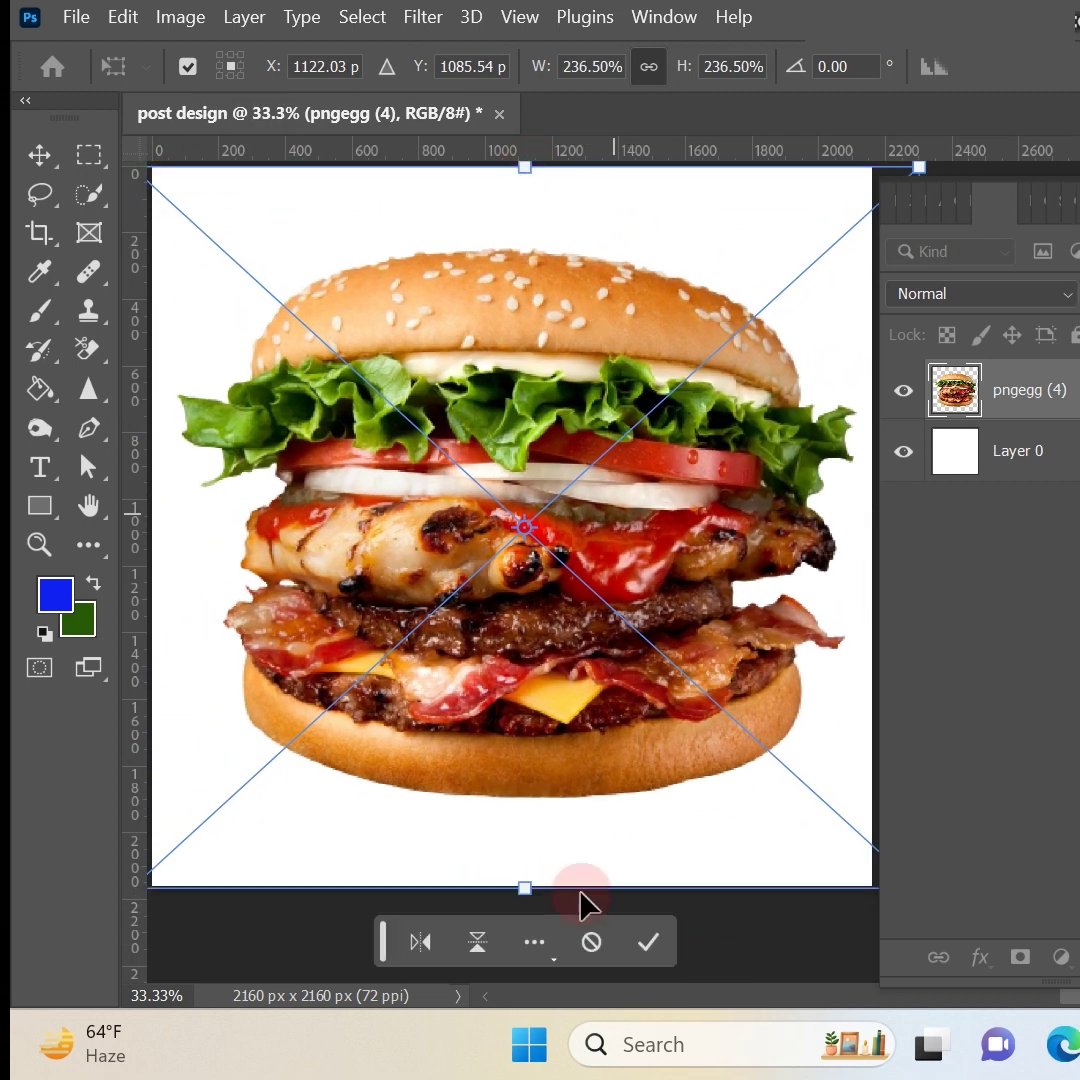
pyautogui.click(650, 945)
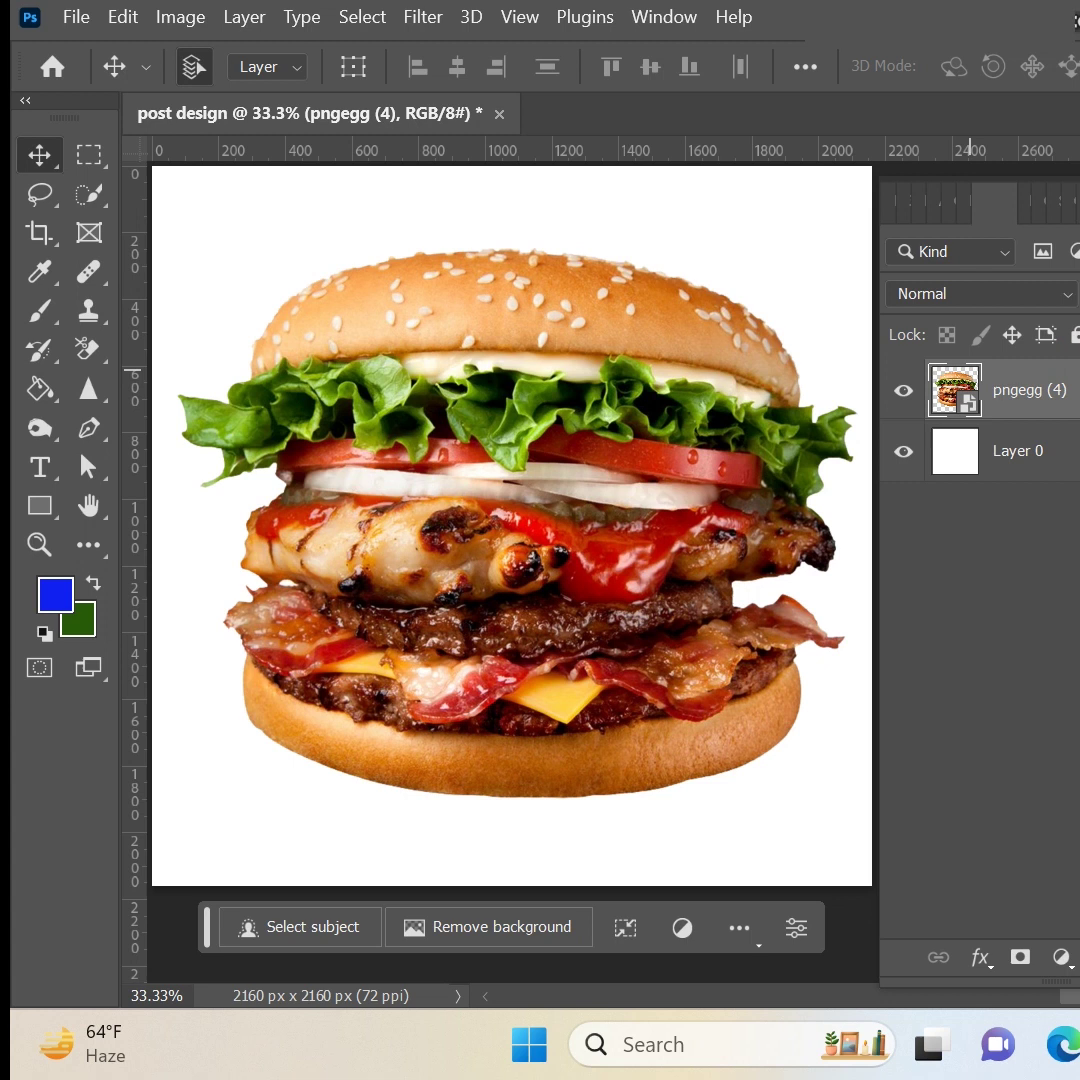
# Add a Radial Gradient Overlay to Layer 0 and set the gradient's end stop color to f39e0a
pyautogui.click(1035, 455)
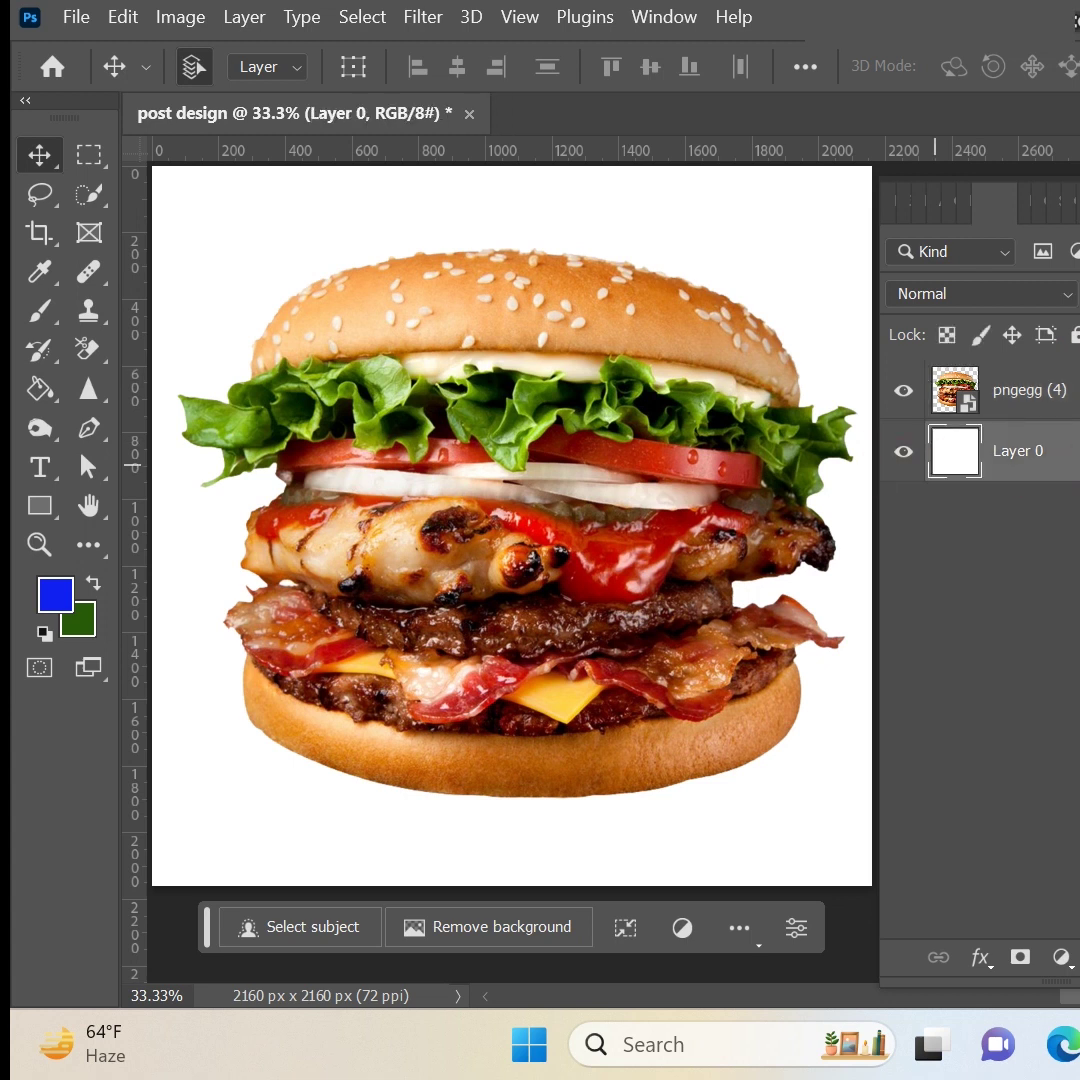
pyautogui.doubleClick(1035, 451)
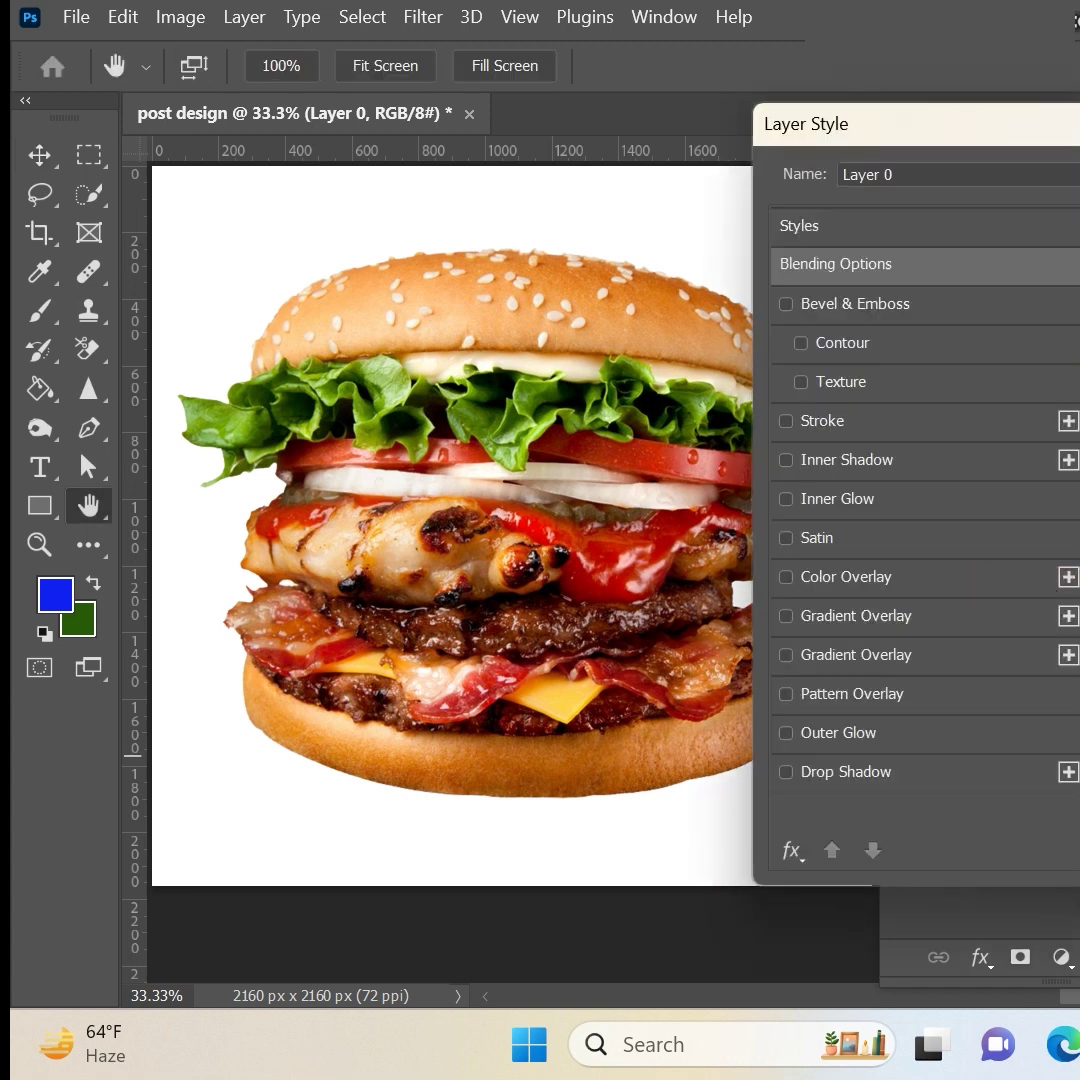
pyautogui.click(907, 665)
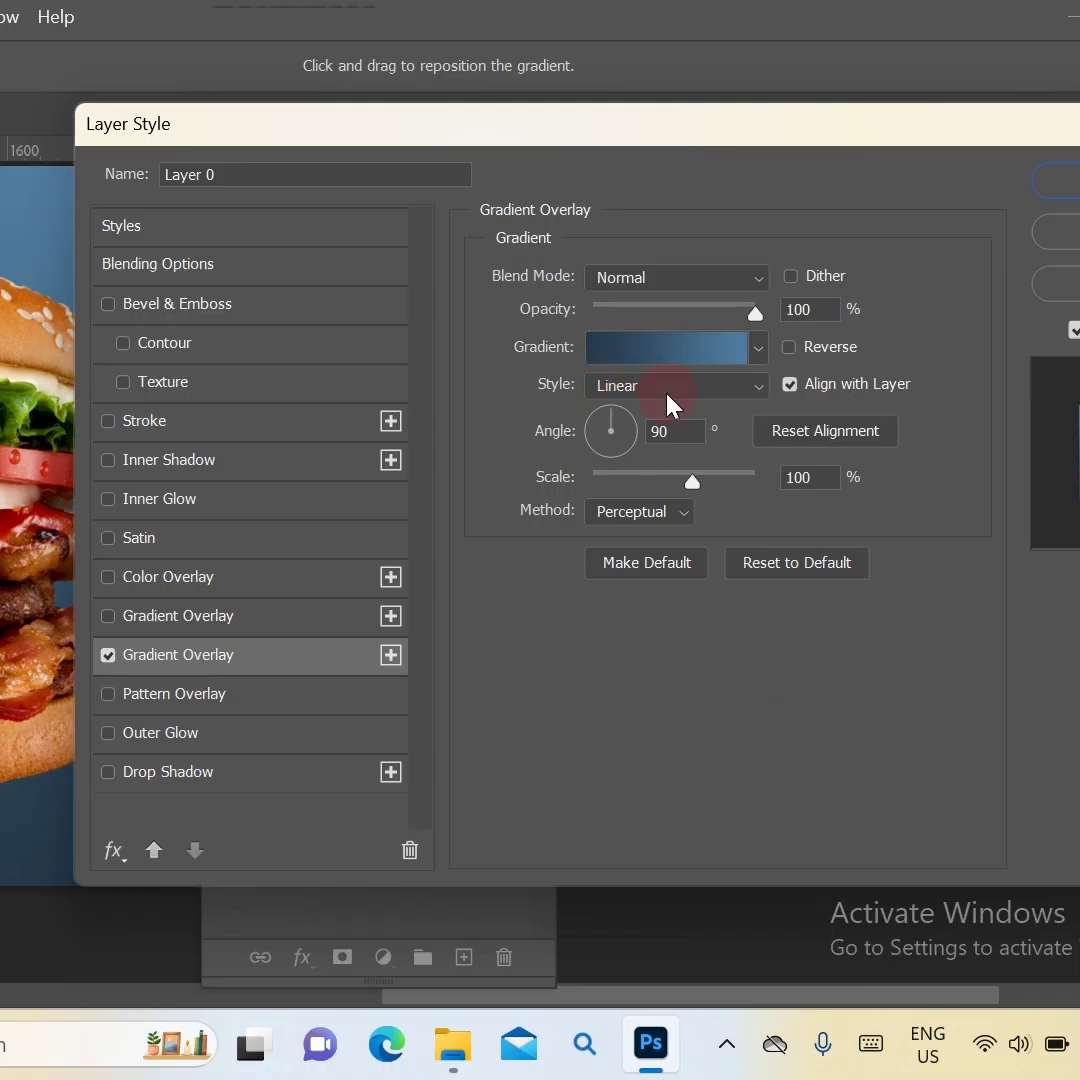
pyautogui.click(750, 405)
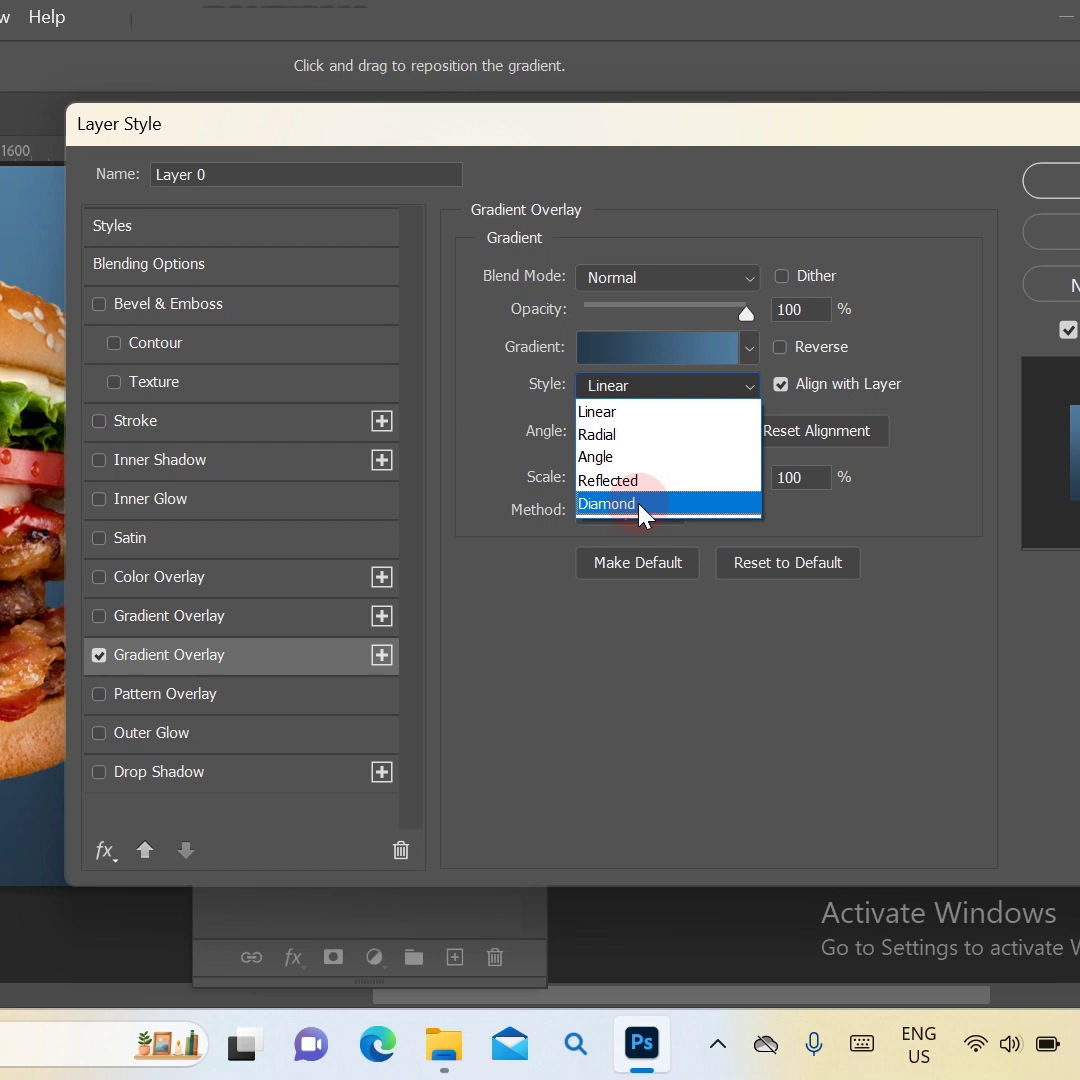
pyautogui.click(620, 436)
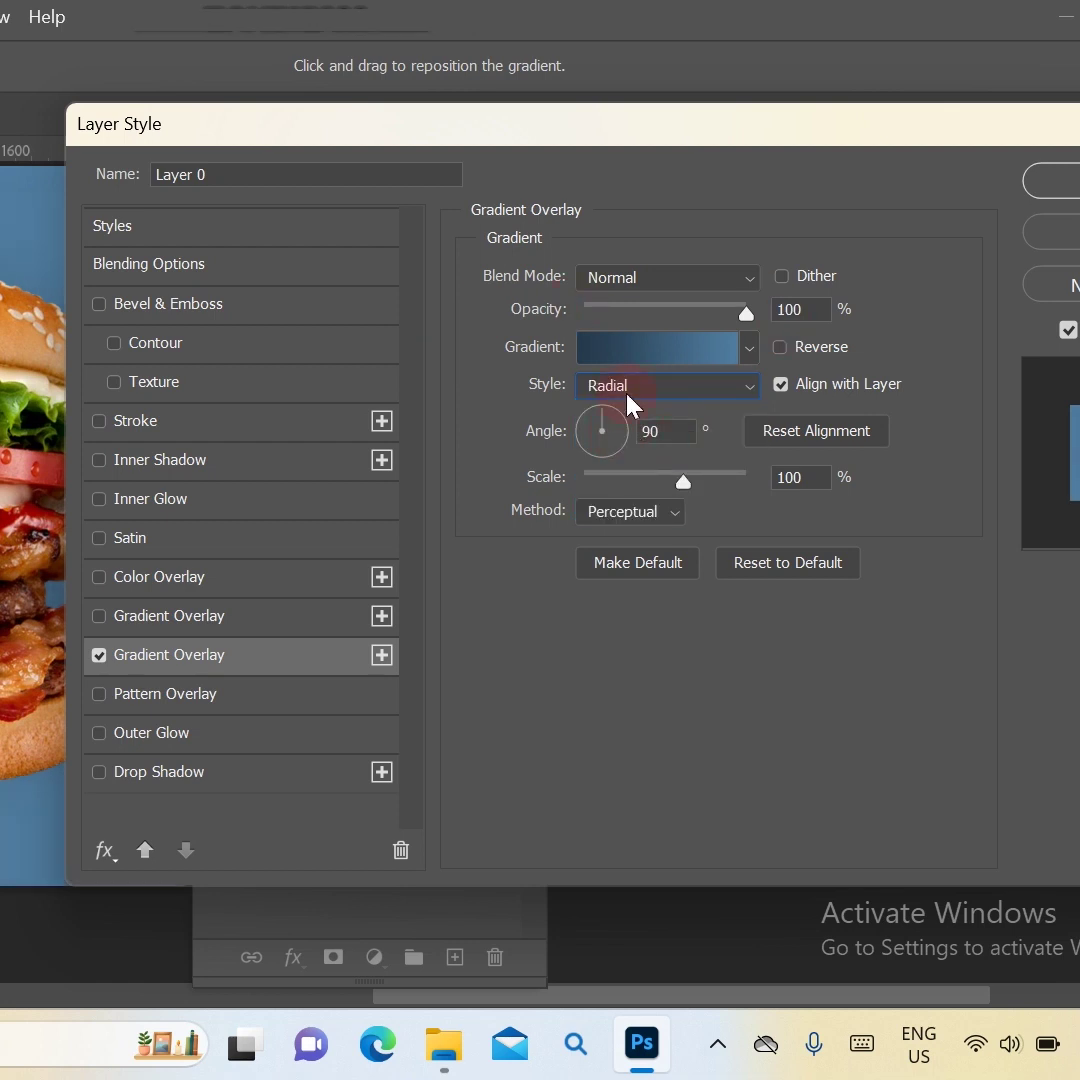
pyautogui.click(619, 350)
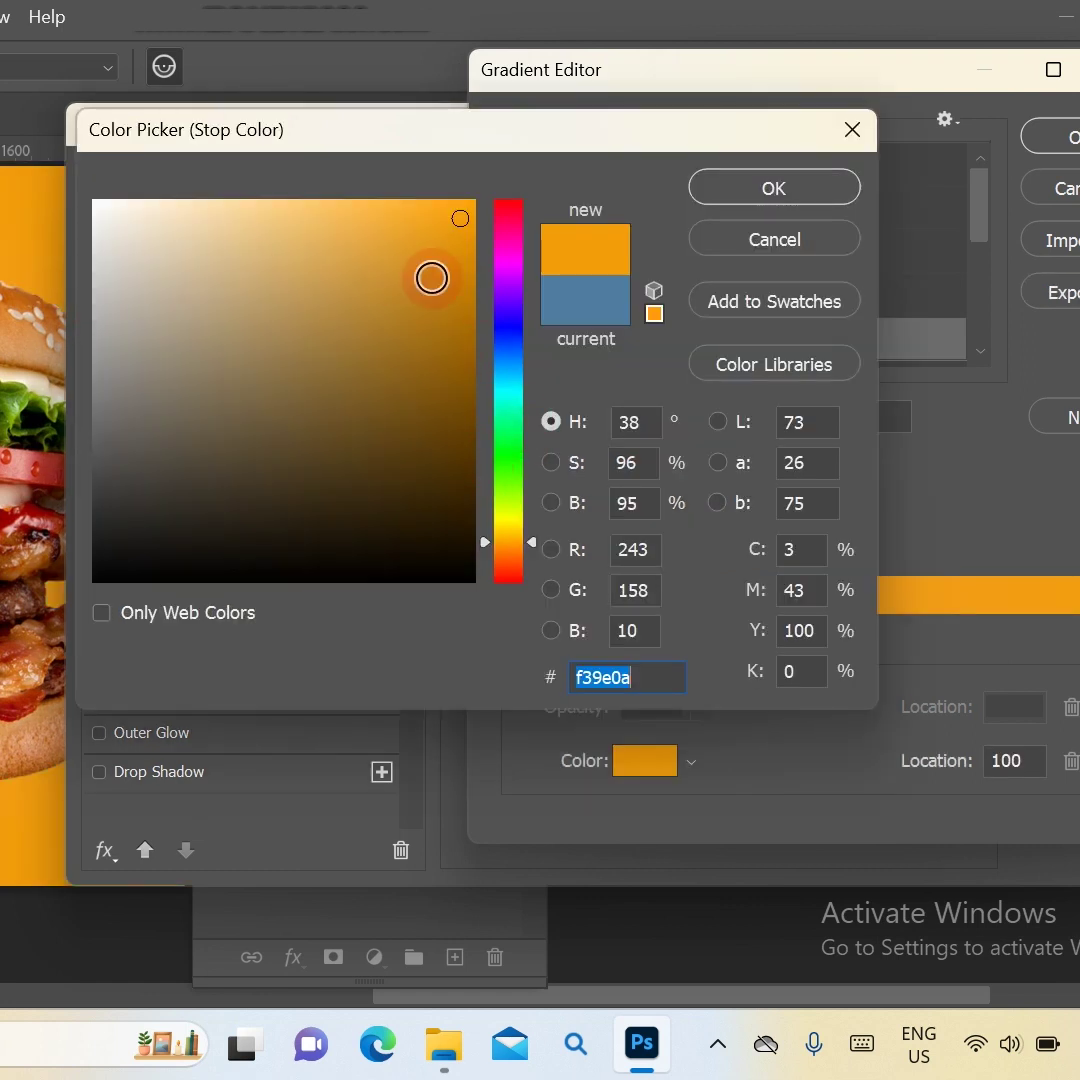
pyautogui.click(788, 195)
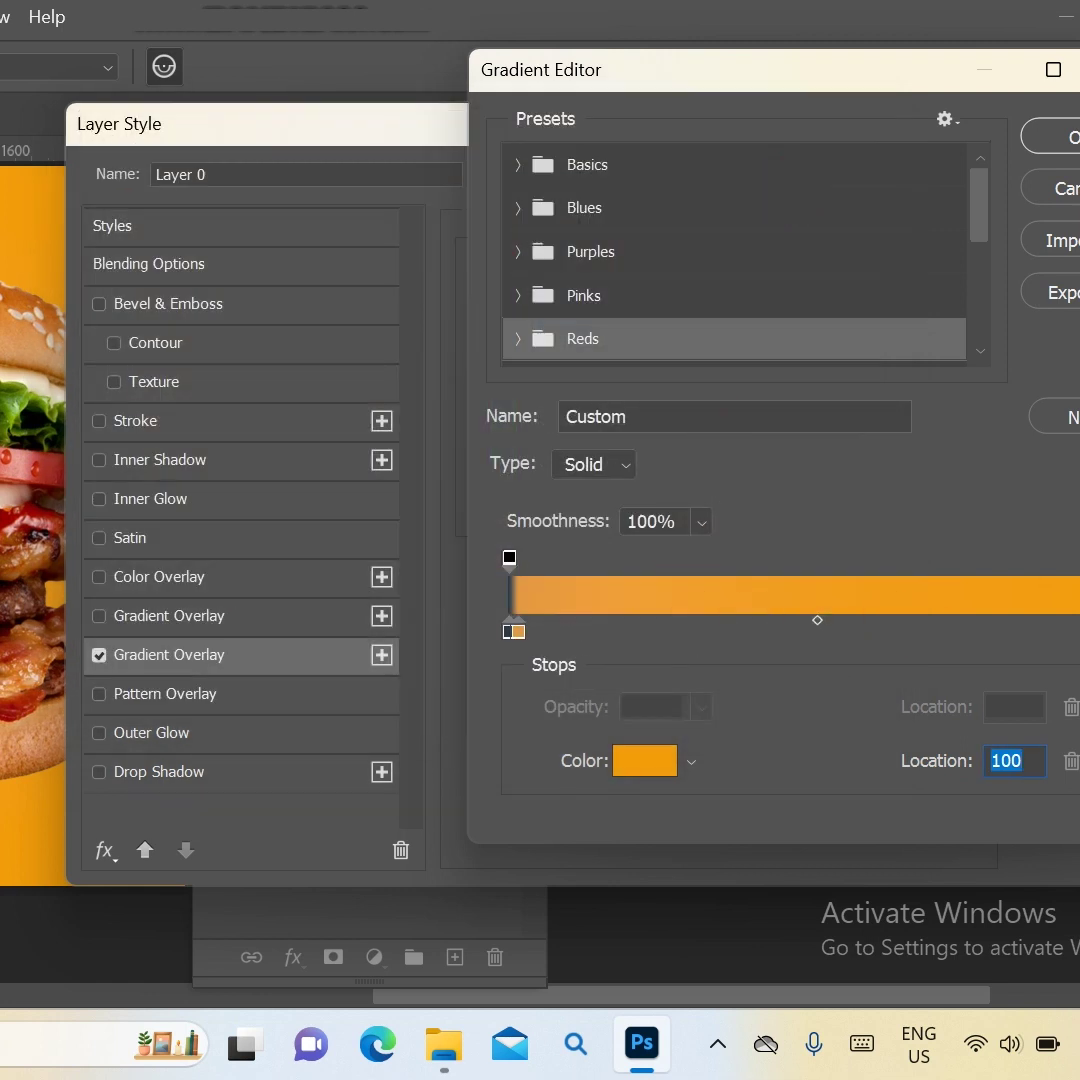
# Set the gradient stop at location 2% to the pale peach f1d8ba and apply the overlay to Layer 0
pyautogui.click(513, 632)
pyautogui.doubleClick(513, 632)
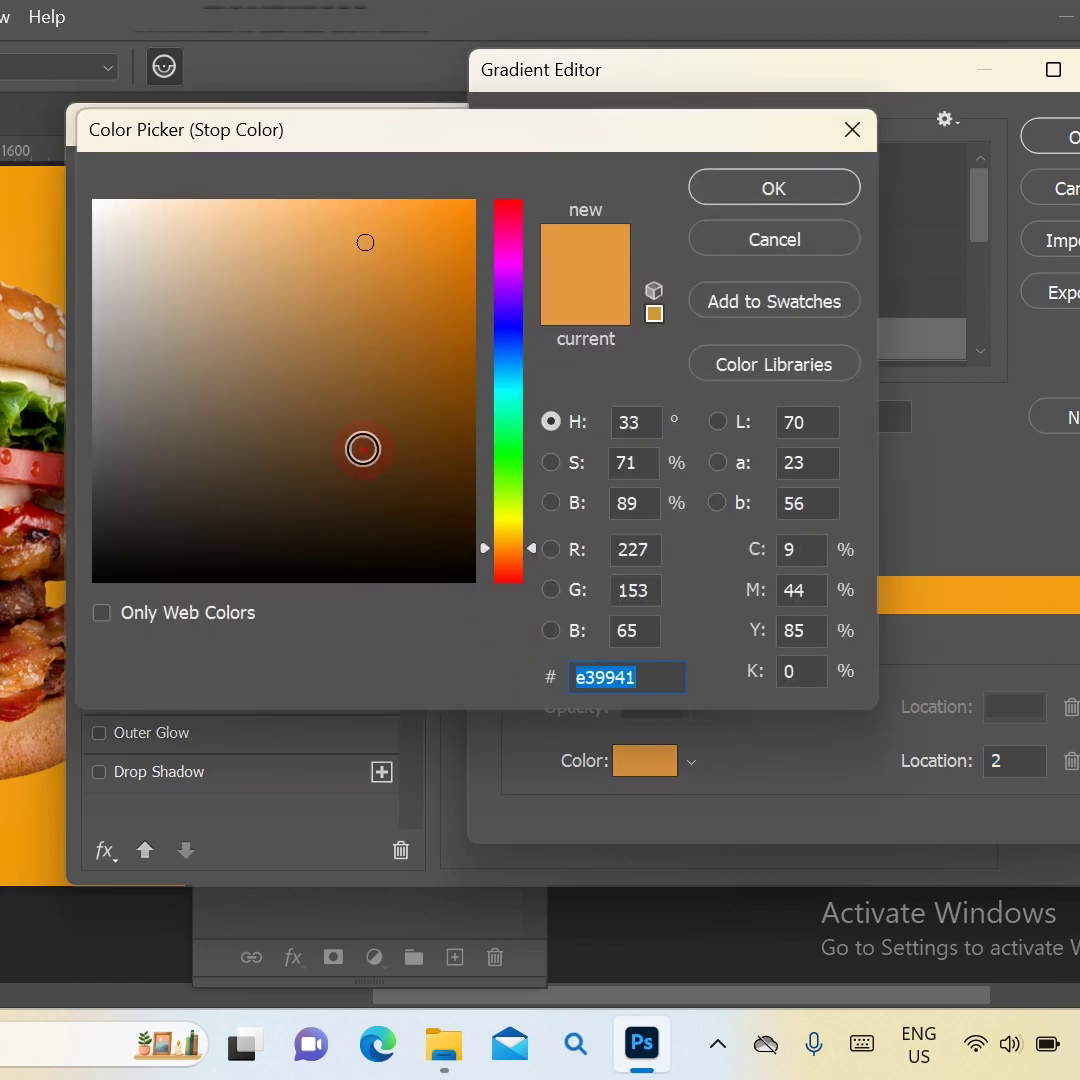
pyautogui.click(362, 446)
pyautogui.click(385, 266)
pyautogui.click(294, 257)
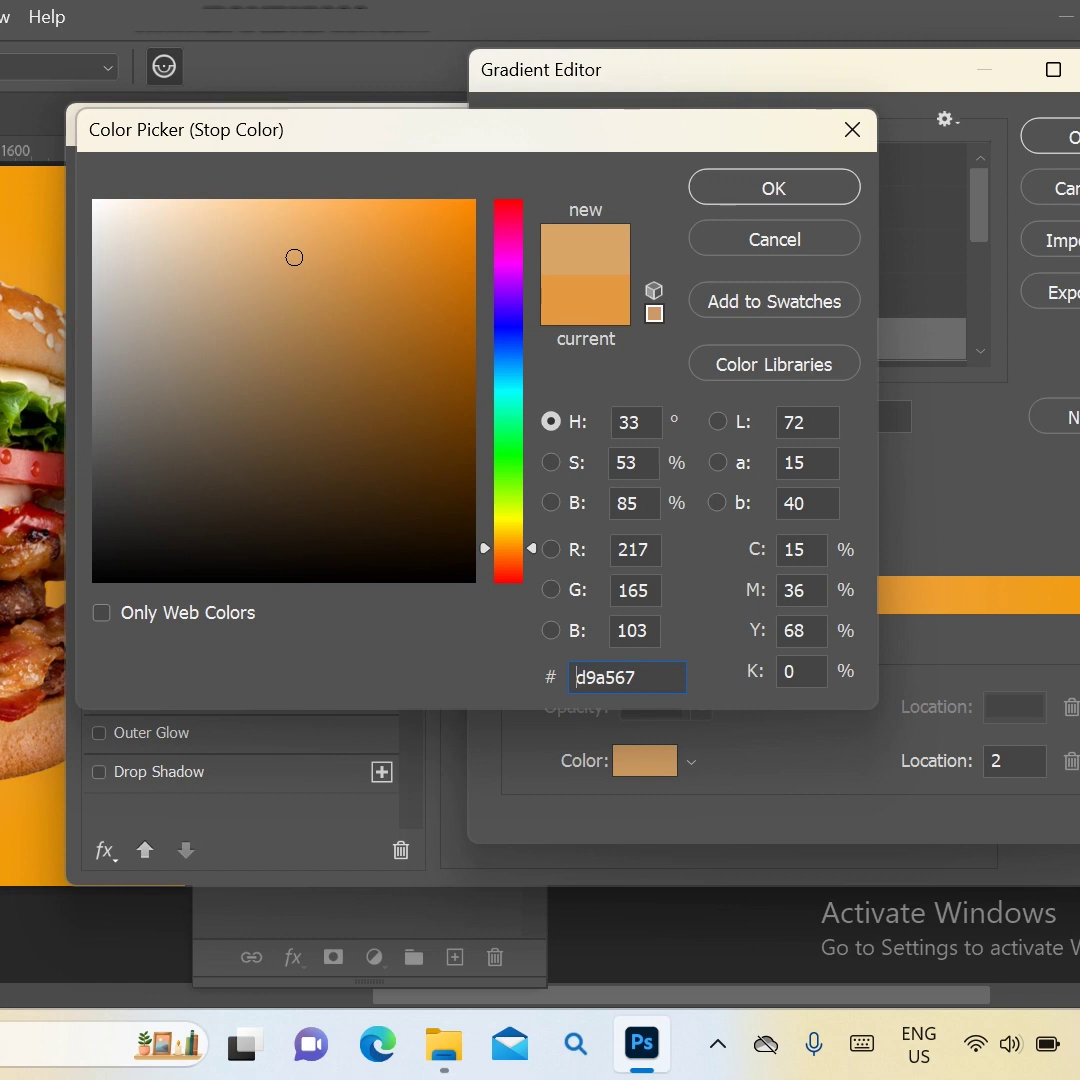
pyautogui.click(280, 233)
pyautogui.click(272, 215)
pyautogui.click(227, 249)
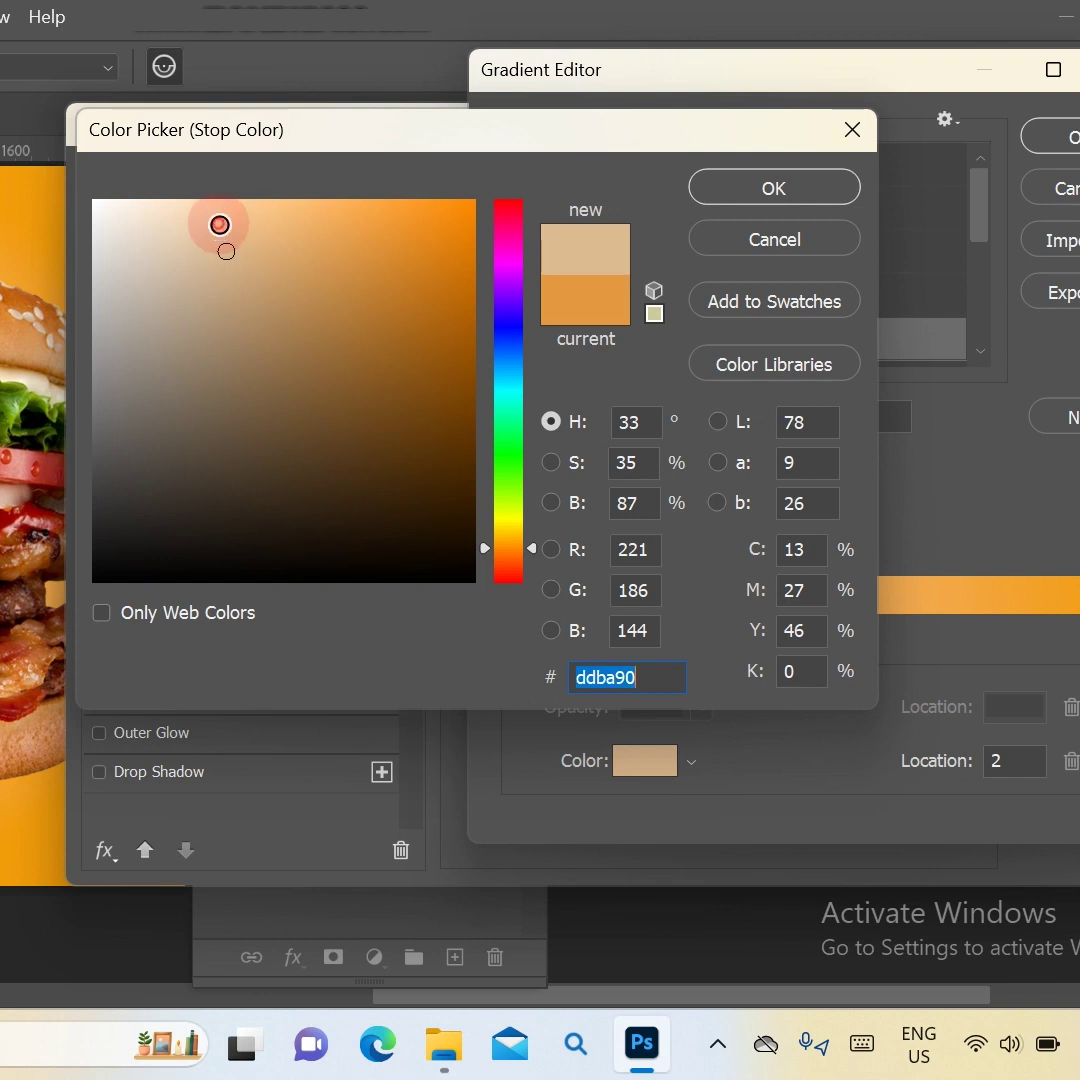
pyautogui.click(219, 224)
pyautogui.click(205, 207)
pyautogui.click(198, 210)
pyautogui.click(181, 222)
pyautogui.click(180, 221)
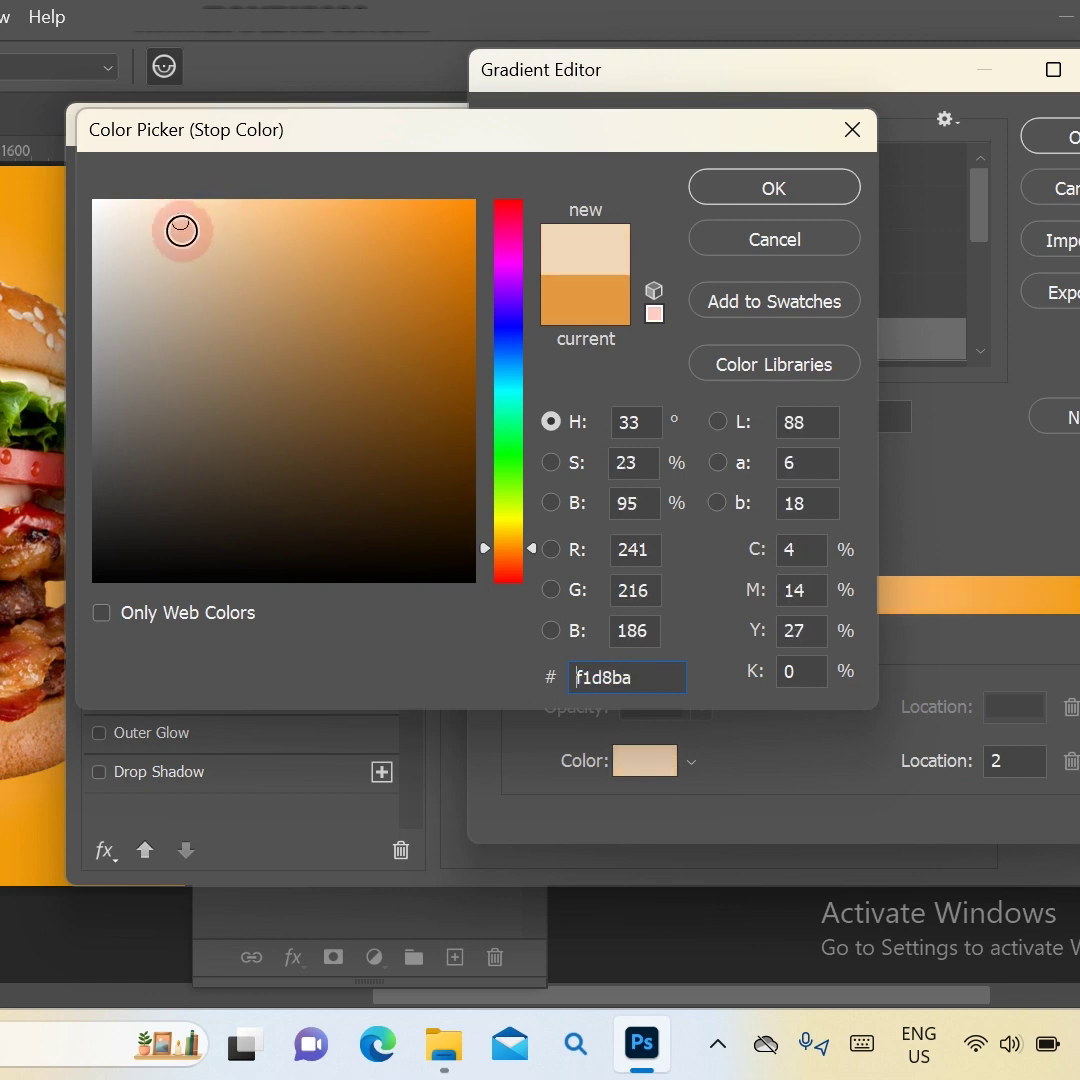
pyautogui.click(770, 189)
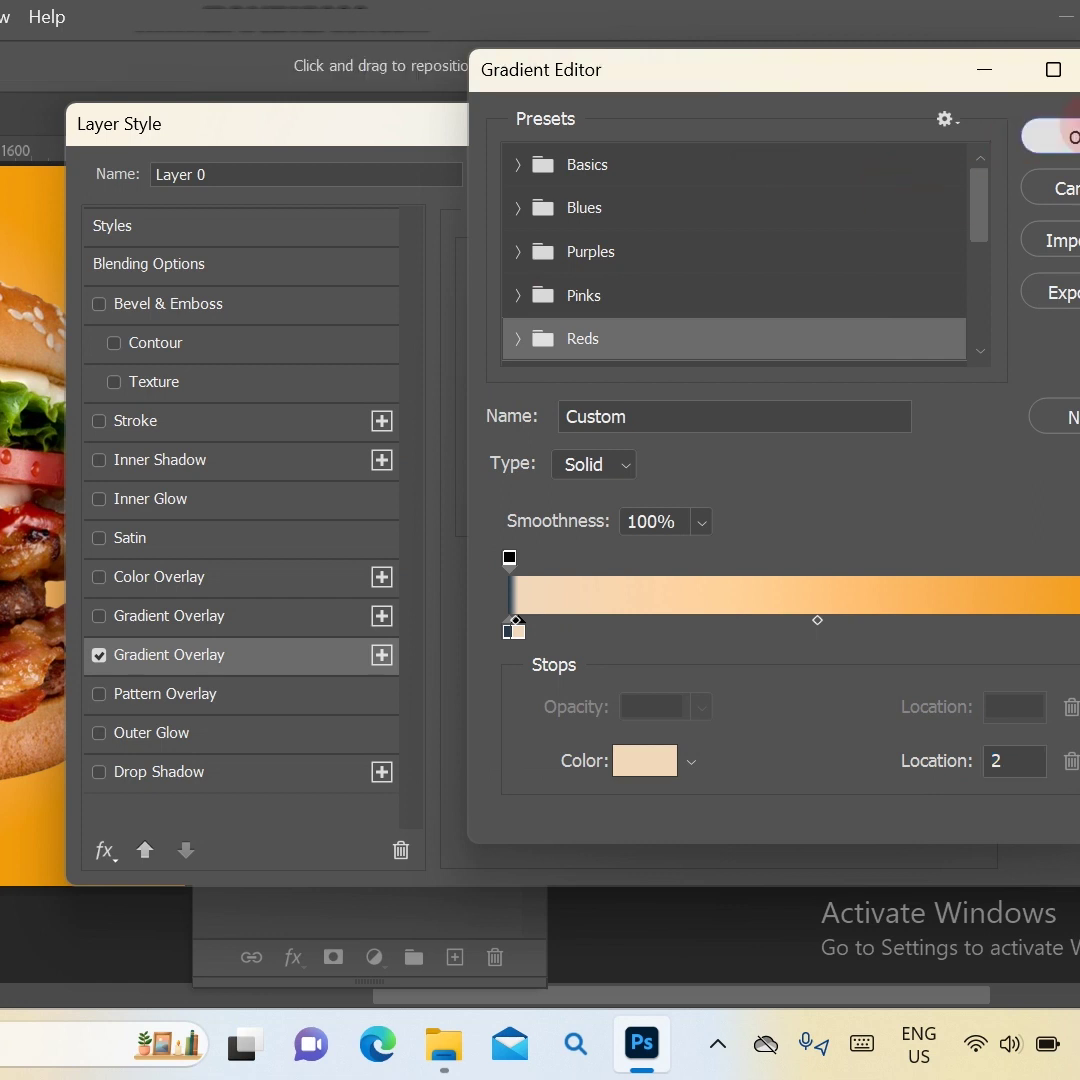
pyautogui.click(1058, 137)
pyautogui.click(1066, 181)
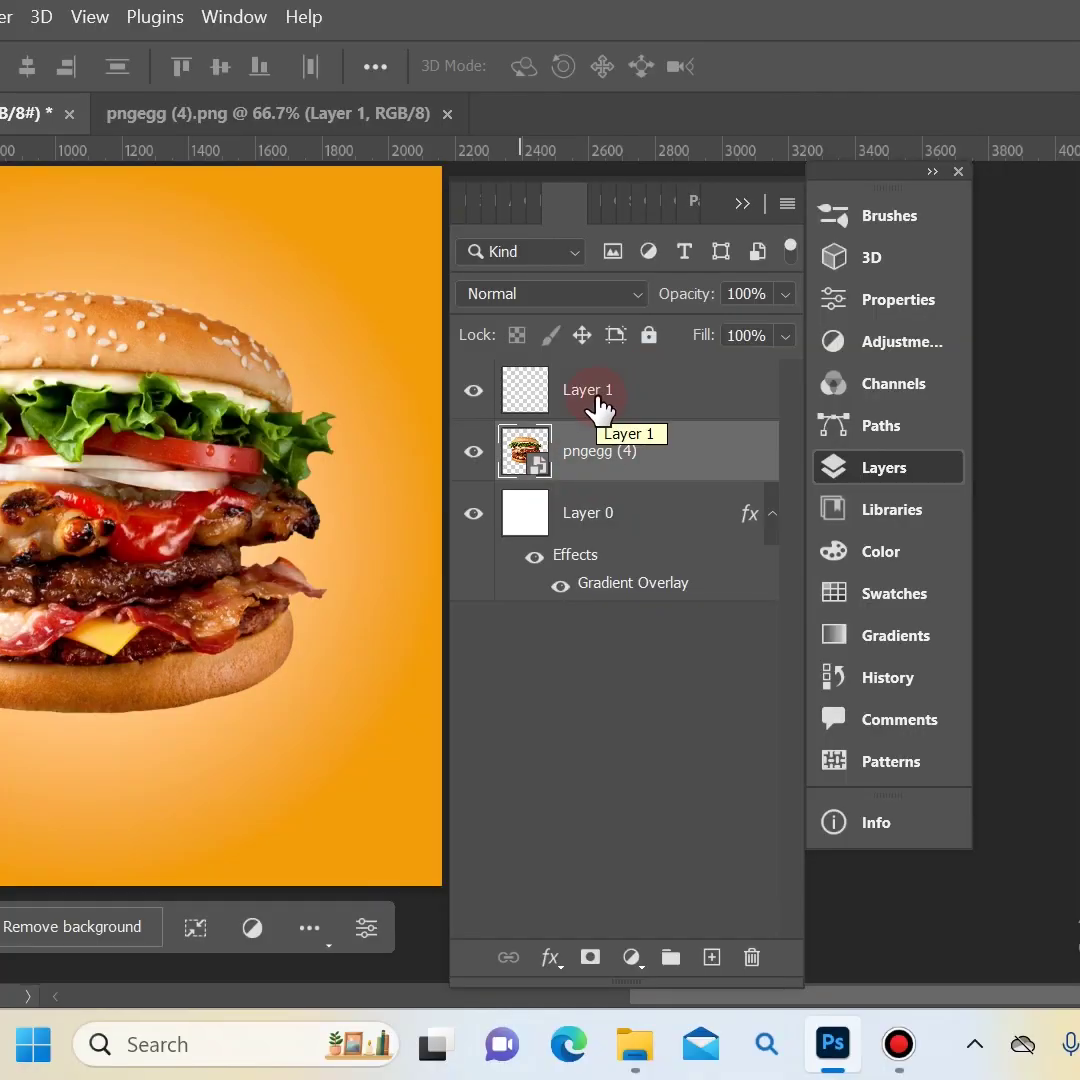
# Fill the burger's outline with brown on Layer 1 and place that layer beneath the pngegg (4) layer
pyautogui.keyDown('ctrl'); pyautogui.click(520, 460); pyautogui.keyUp('ctrl')
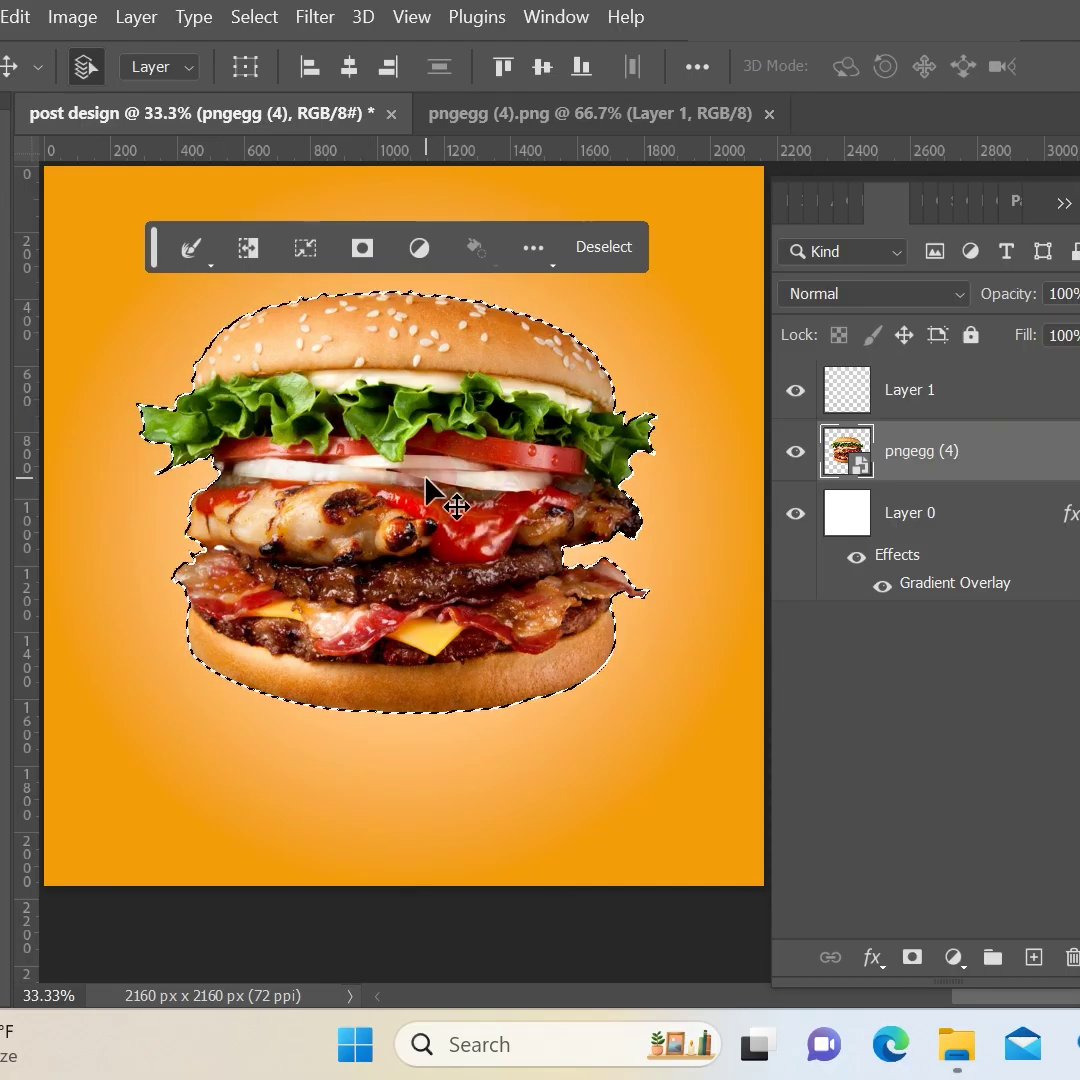
pyautogui.click(905, 400)
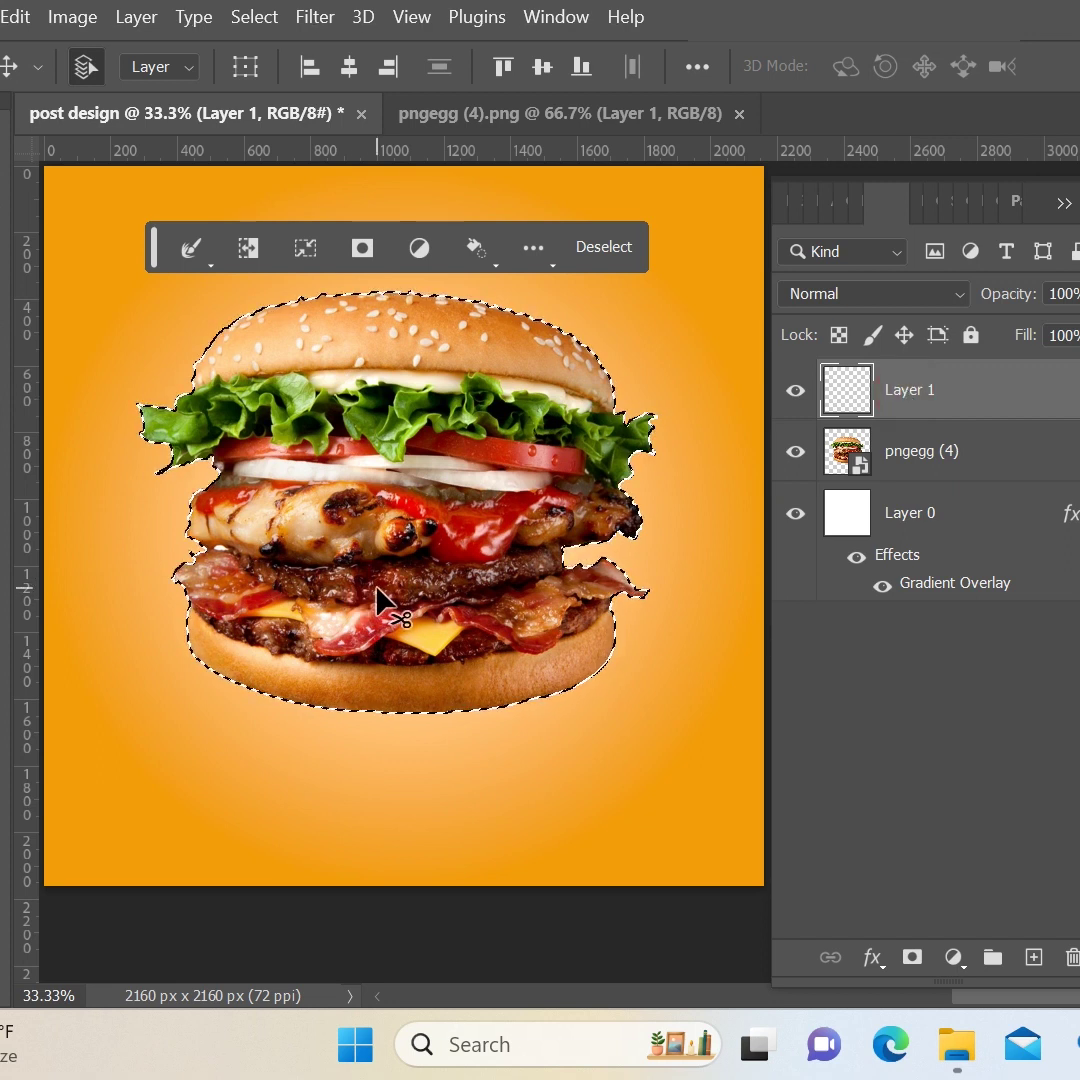
pyautogui.hotkey('alt', 'BackSpace')
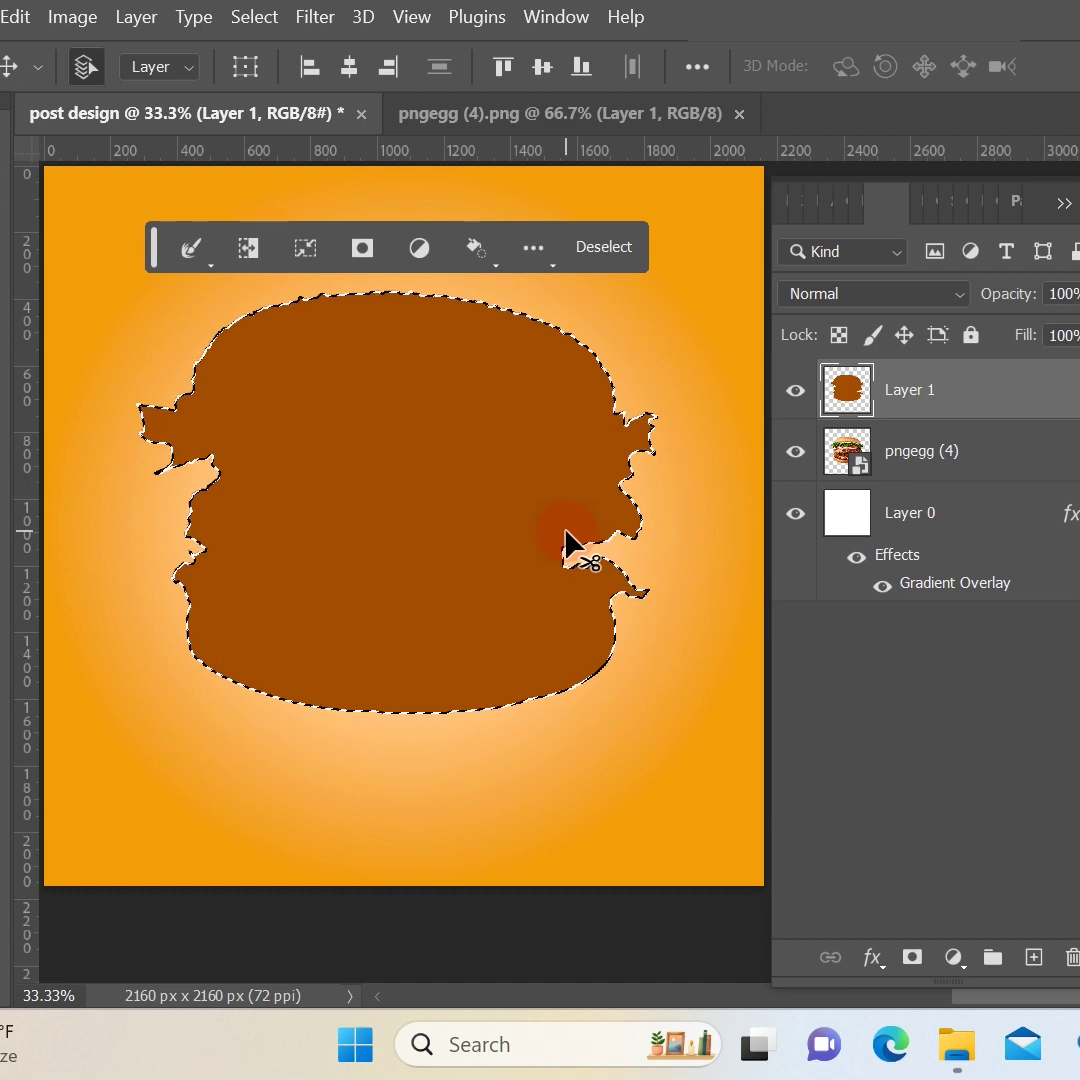
pyautogui.hotkey('ctrl', 'd')
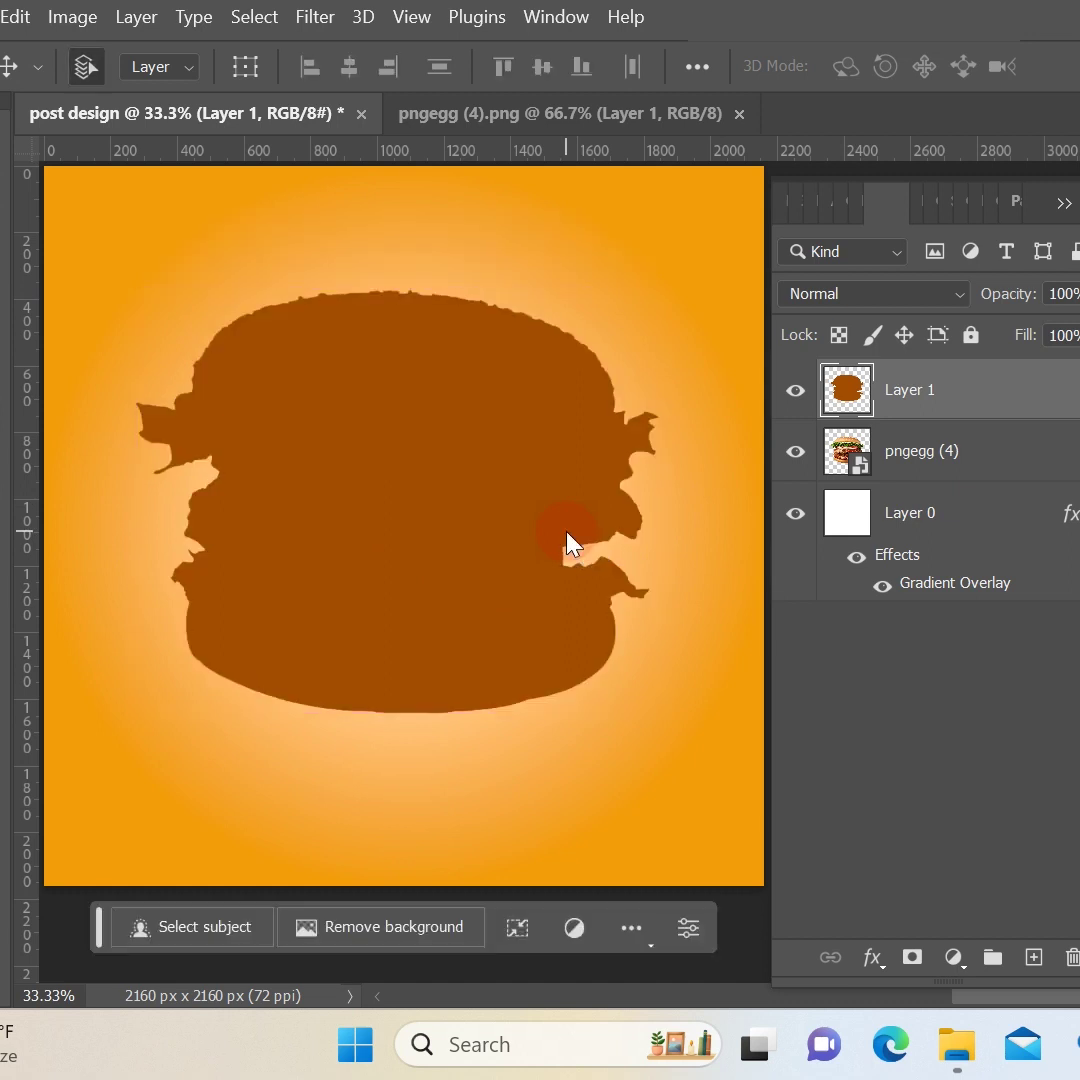
pyautogui.moveTo(930, 406); pyautogui.dragTo(928, 494)
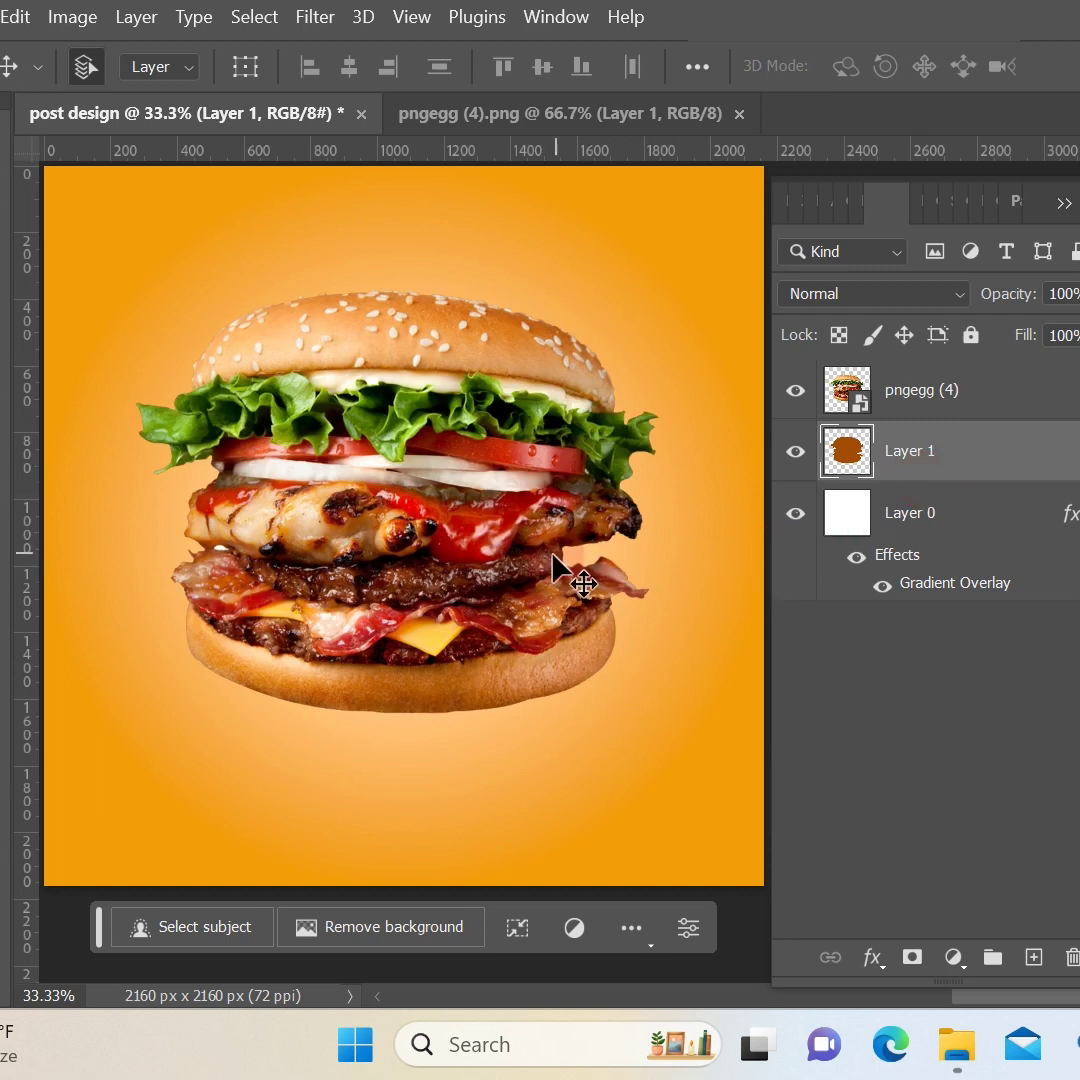
# Shift the brown silhouette on Layer 1 downward and slightly right, stretching its sides and lower edge slightly beyond the burger
pyautogui.hotkey('alt', '[')
pyautogui.moveTo(607, 602); pyautogui.dragTo(638, 627)
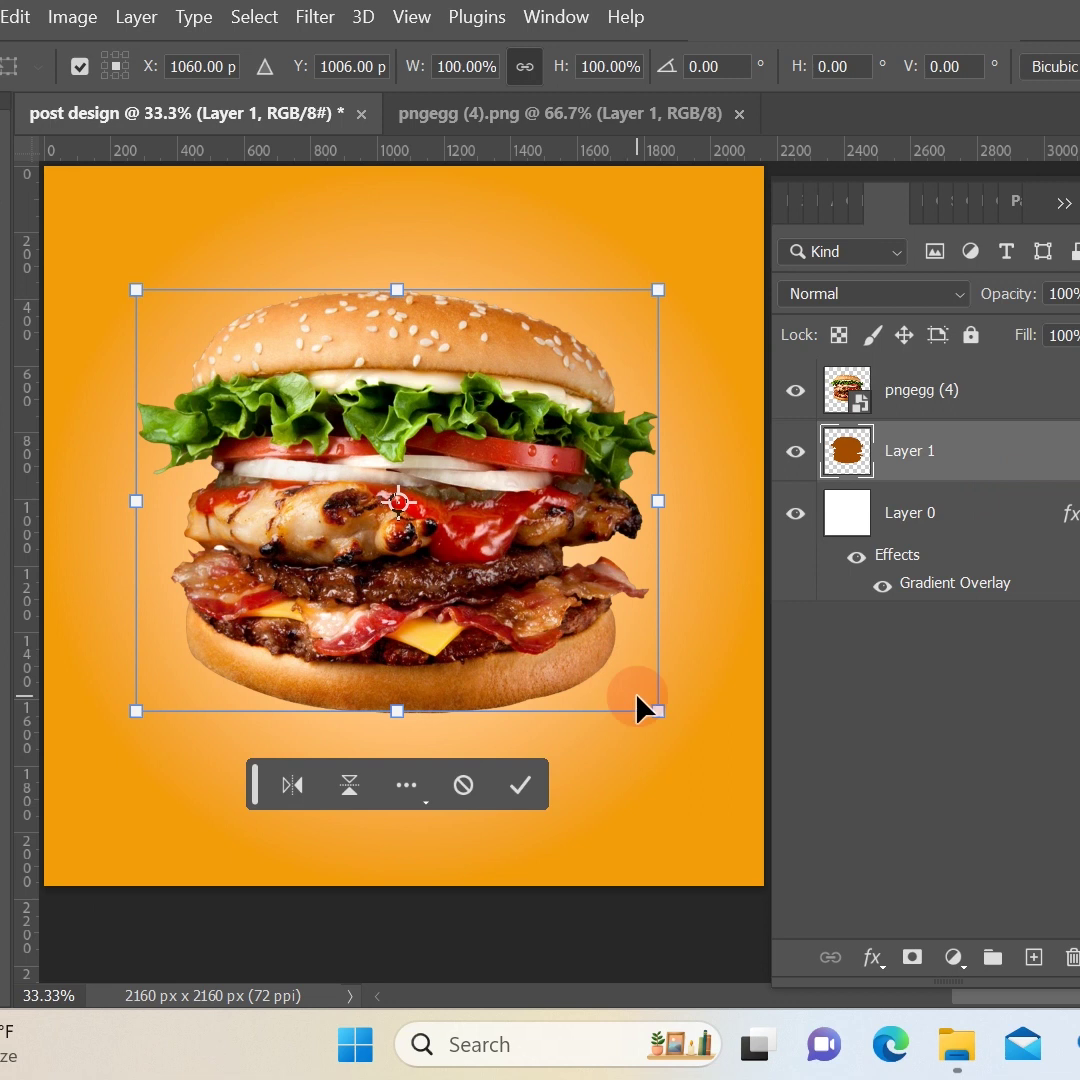
pyautogui.moveTo(636, 694)
pyautogui.mouseDown()
pyautogui.moveTo(646, 812)
pyautogui.moveTo(656, 728)
pyautogui.moveTo(637, 710)
pyautogui.moveTo(651, 716)
pyautogui.moveTo(648, 704)
pyautogui.mouseUp()
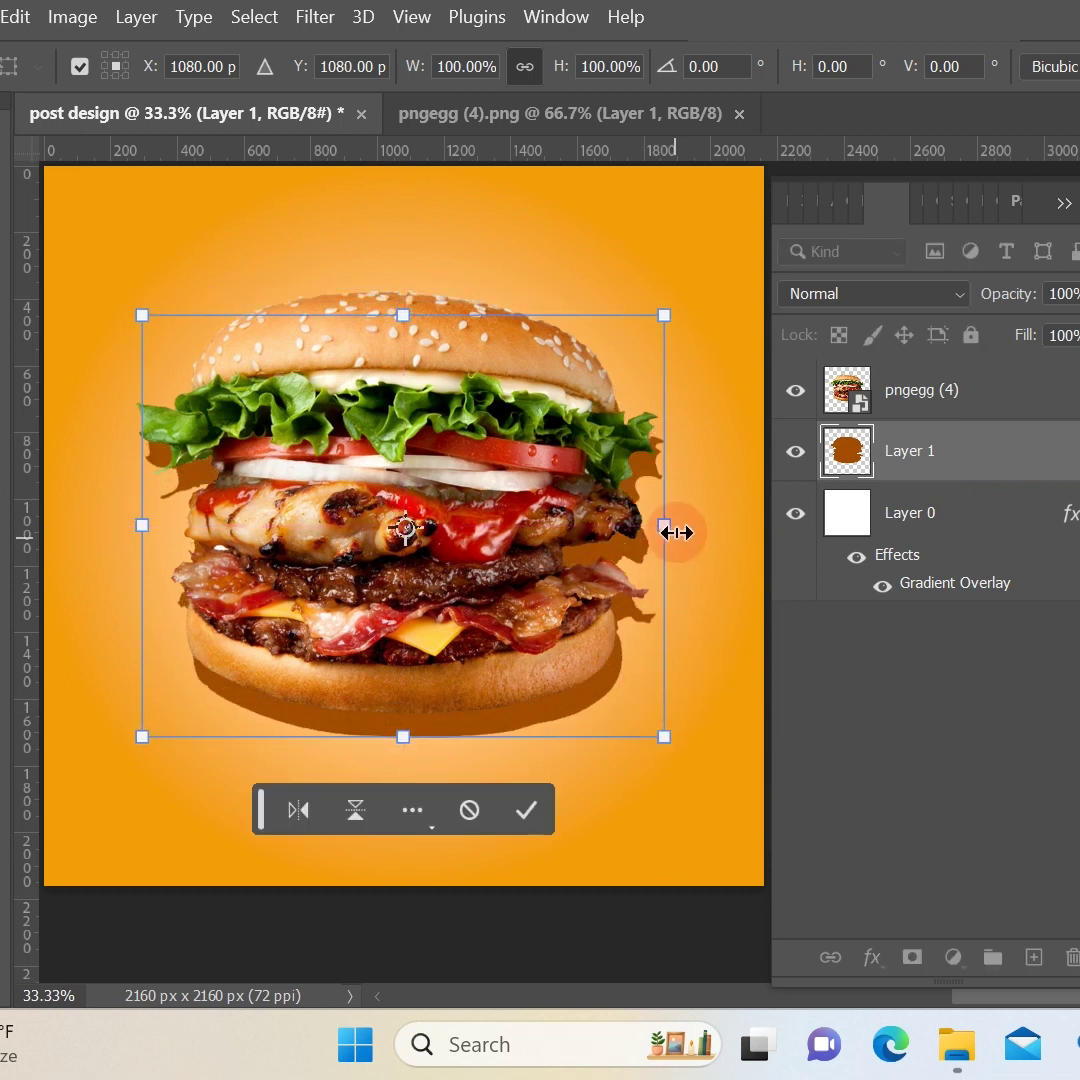
pyautogui.moveTo(670, 526); pyautogui.dragTo(675, 564)
pyautogui.moveTo(141, 523)
pyautogui.mouseDown()
pyautogui.moveTo(122, 526)
pyautogui.moveTo(135, 524)
pyautogui.mouseUp()
pyautogui.moveTo(449, 729); pyautogui.dragTo(441, 742)
pyautogui.click(1010, 512)
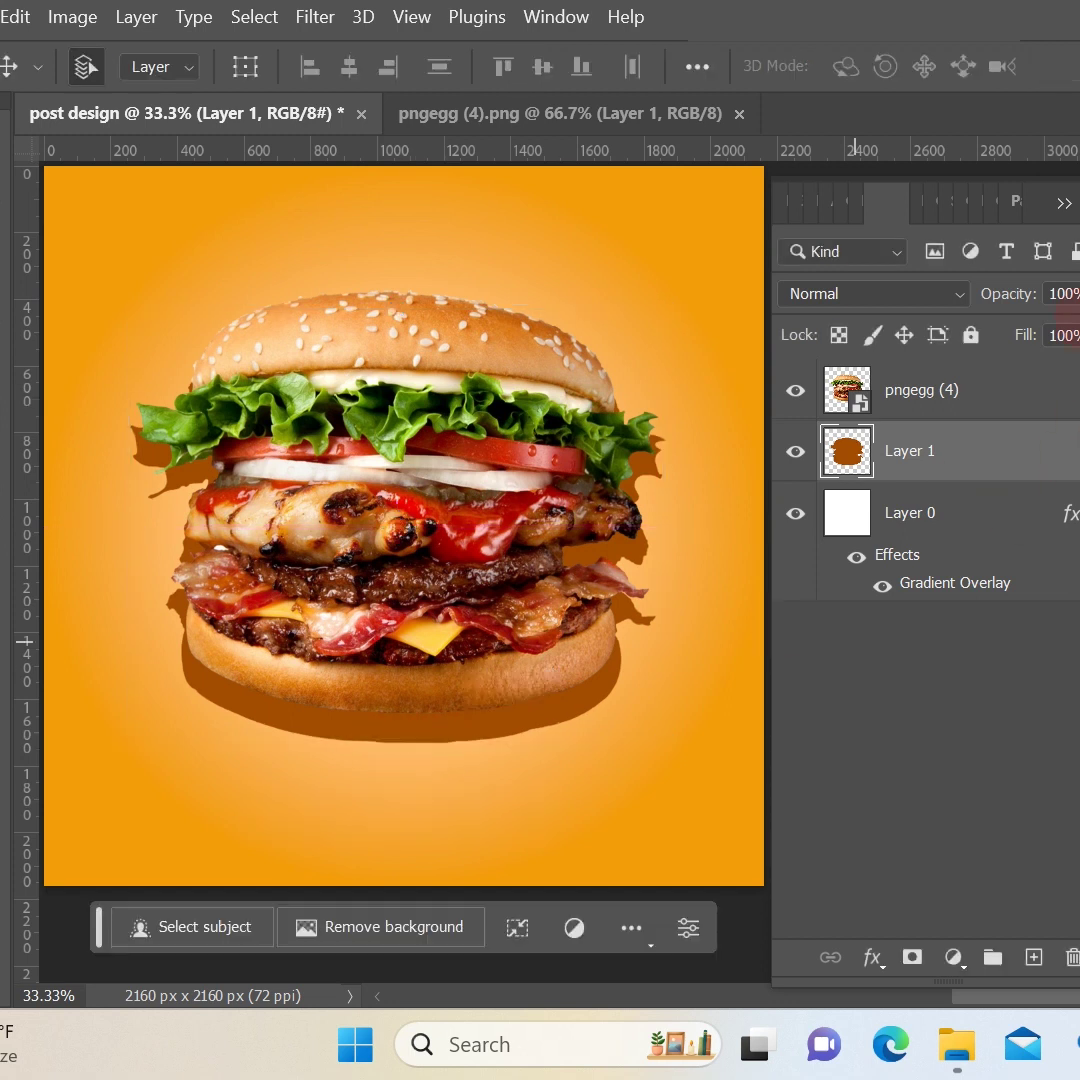
# Lower the brown silhouette layer's opacity to 34% and its fill to 47%
pyautogui.click(1079, 294)
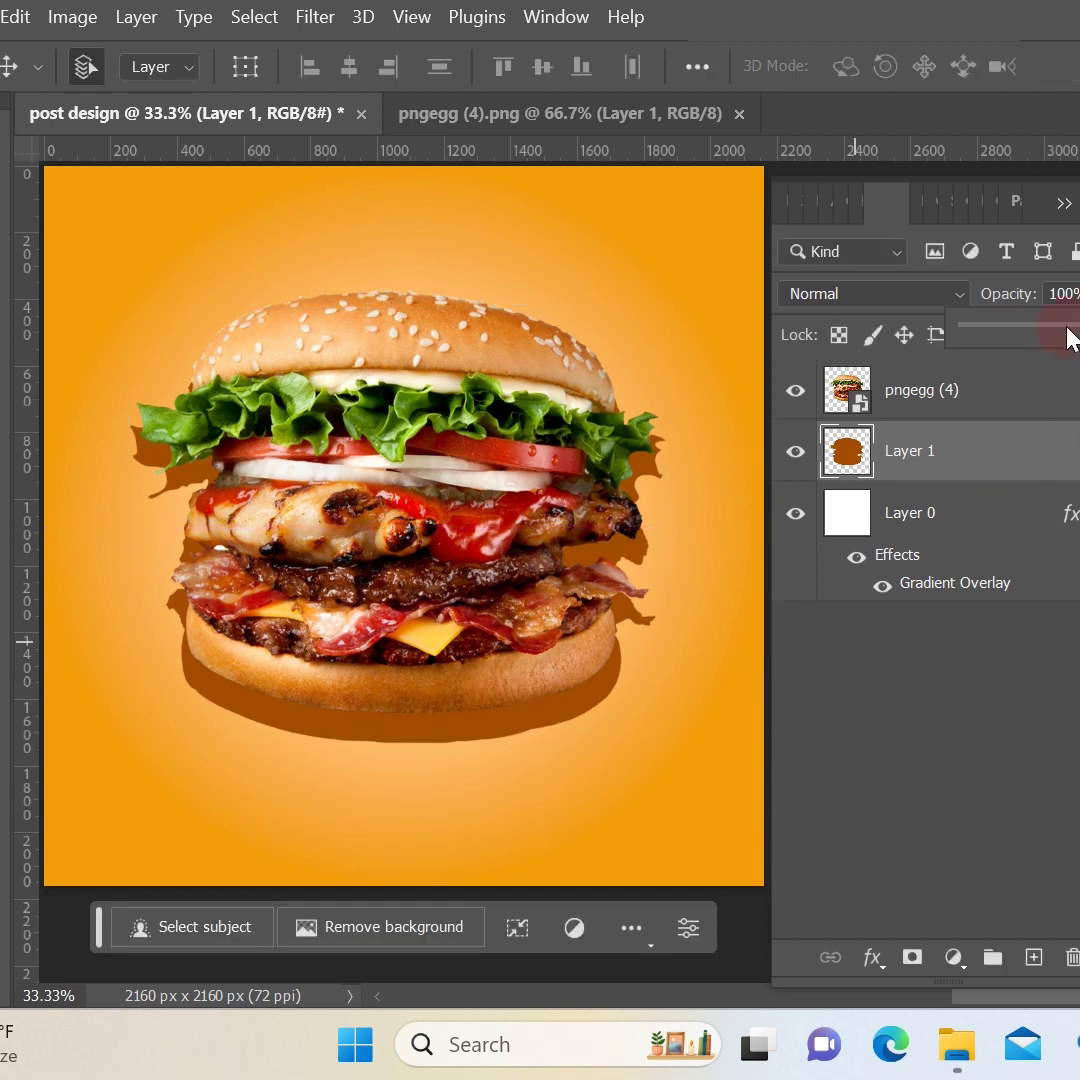
pyautogui.moveTo(1052, 334); pyautogui.dragTo(1024, 340)
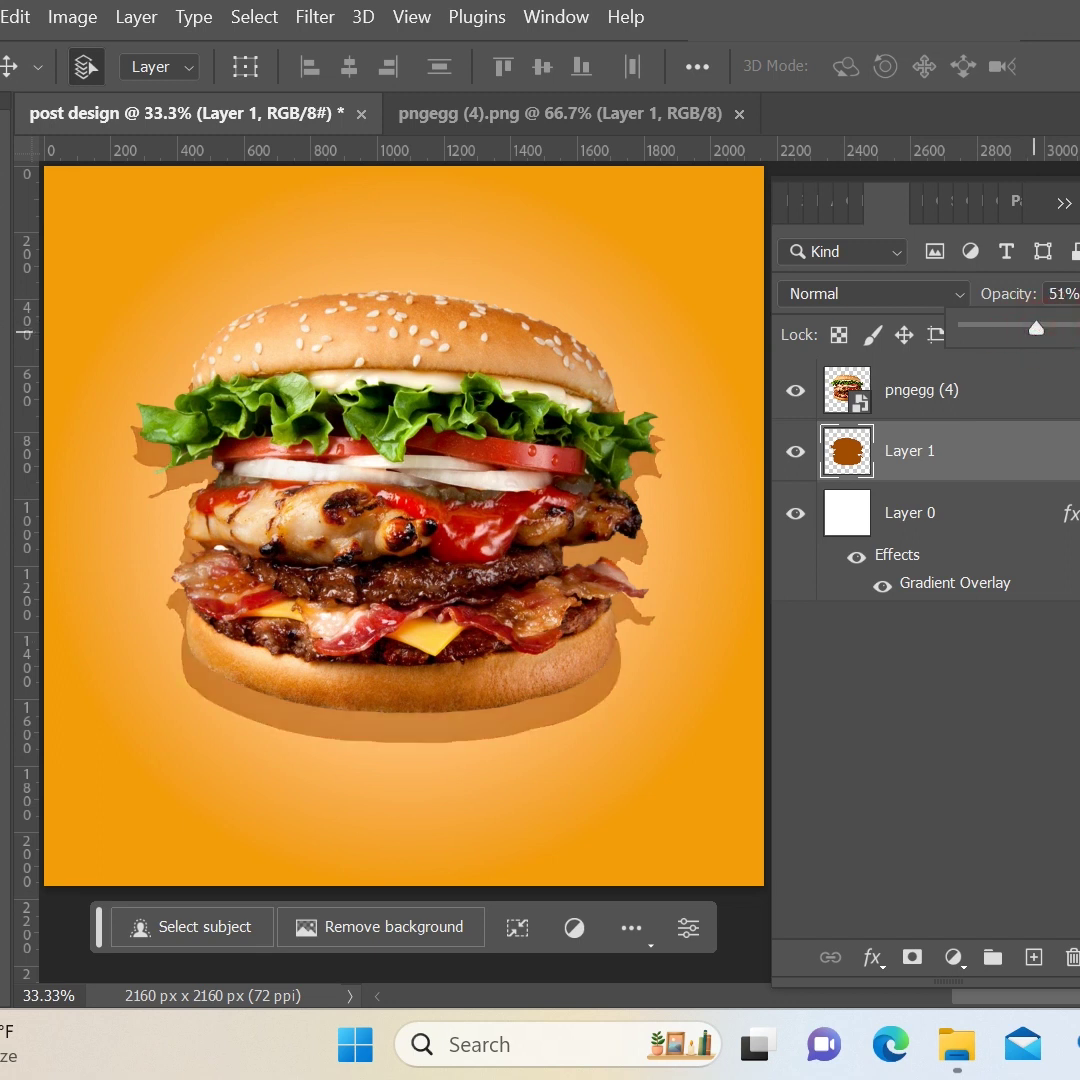
pyautogui.click(672, 348)
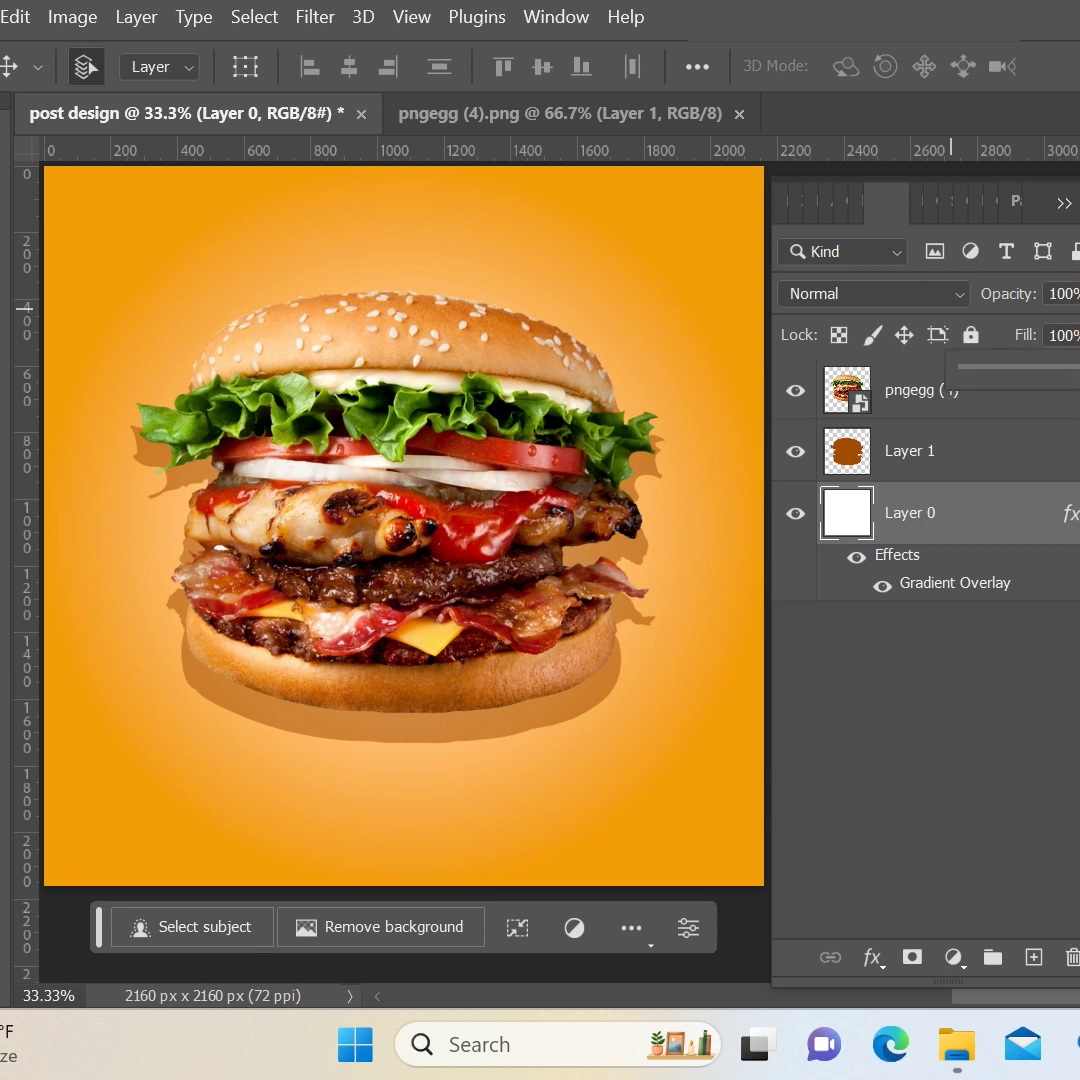
pyautogui.click(938, 450)
pyautogui.click(1079, 335)
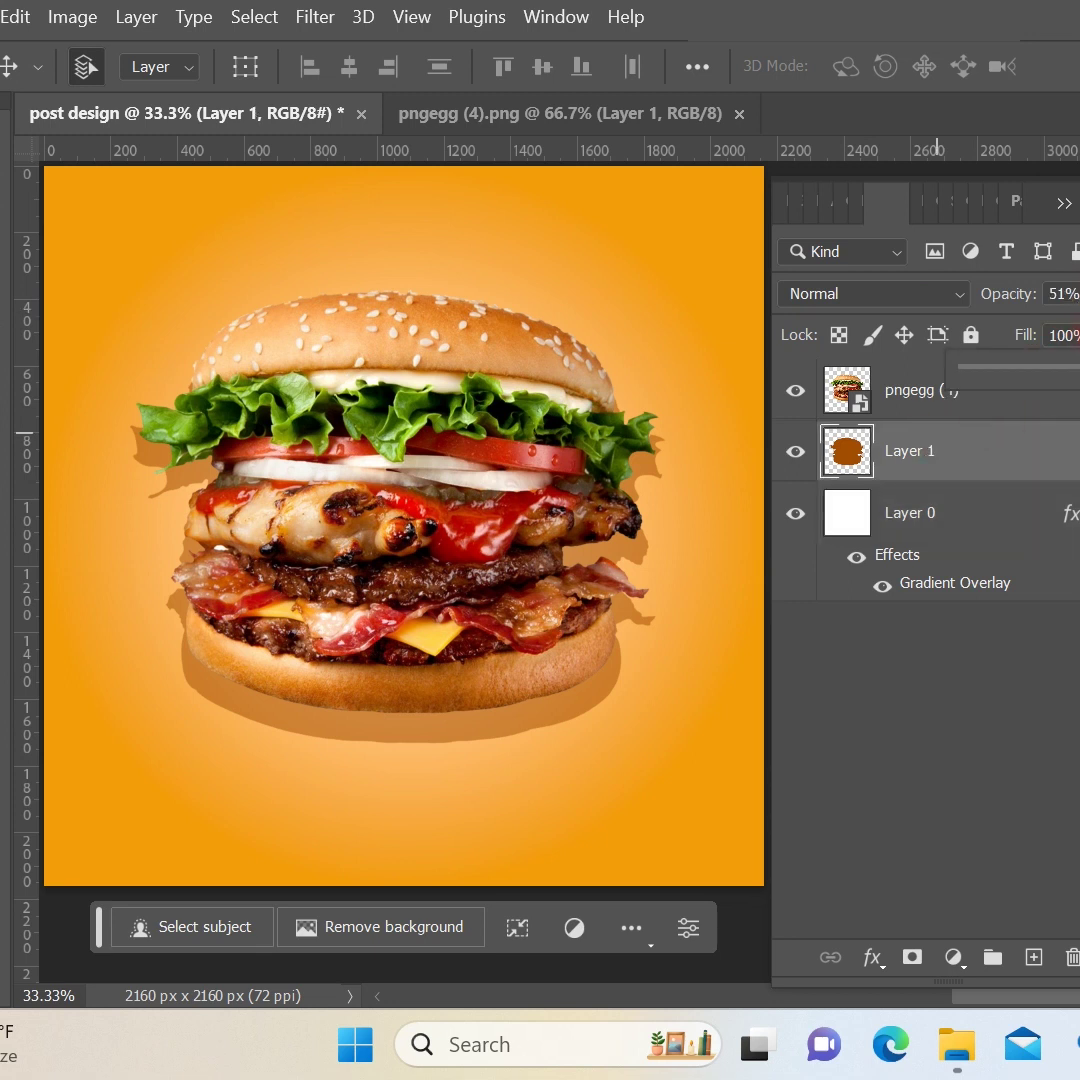
pyautogui.moveTo(1040, 375); pyautogui.dragTo(1039, 374)
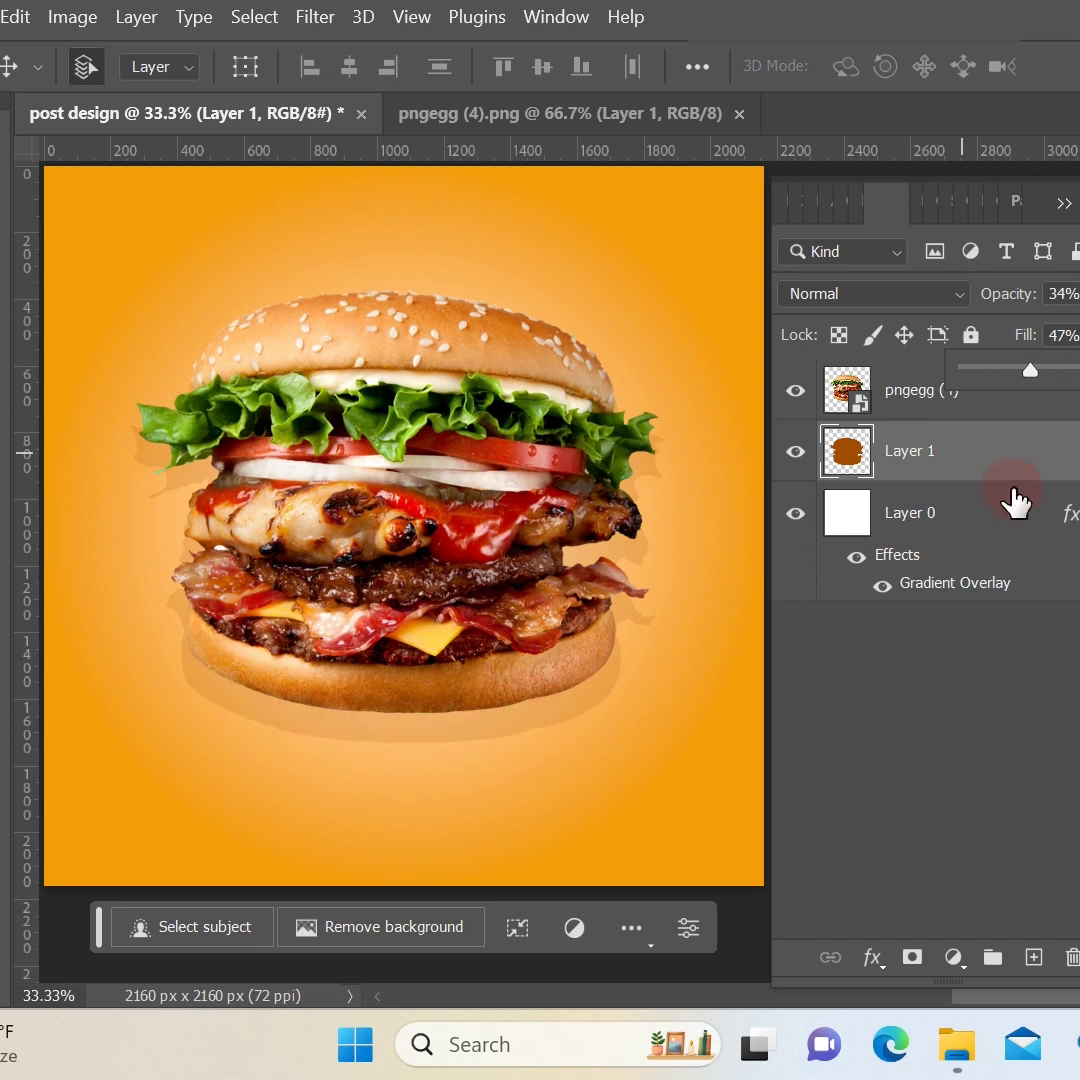
# Fine-tune the brown silhouette on Layer 1 by lowering its fill slightly
pyautogui.moveTo(1023, 365); pyautogui.dragTo(1019, 365)
pyautogui.click(599, 333)
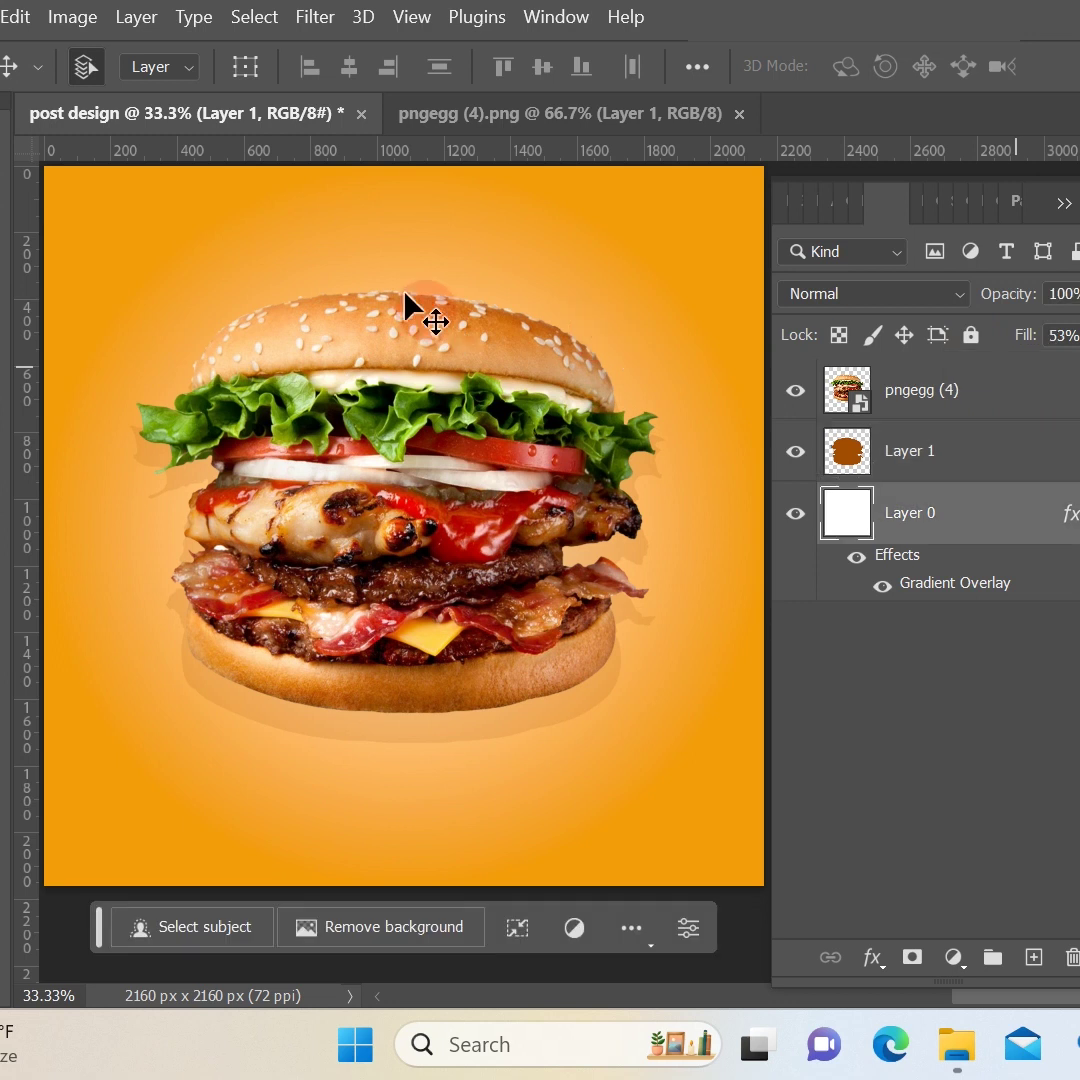
pyautogui.click(345, 272)
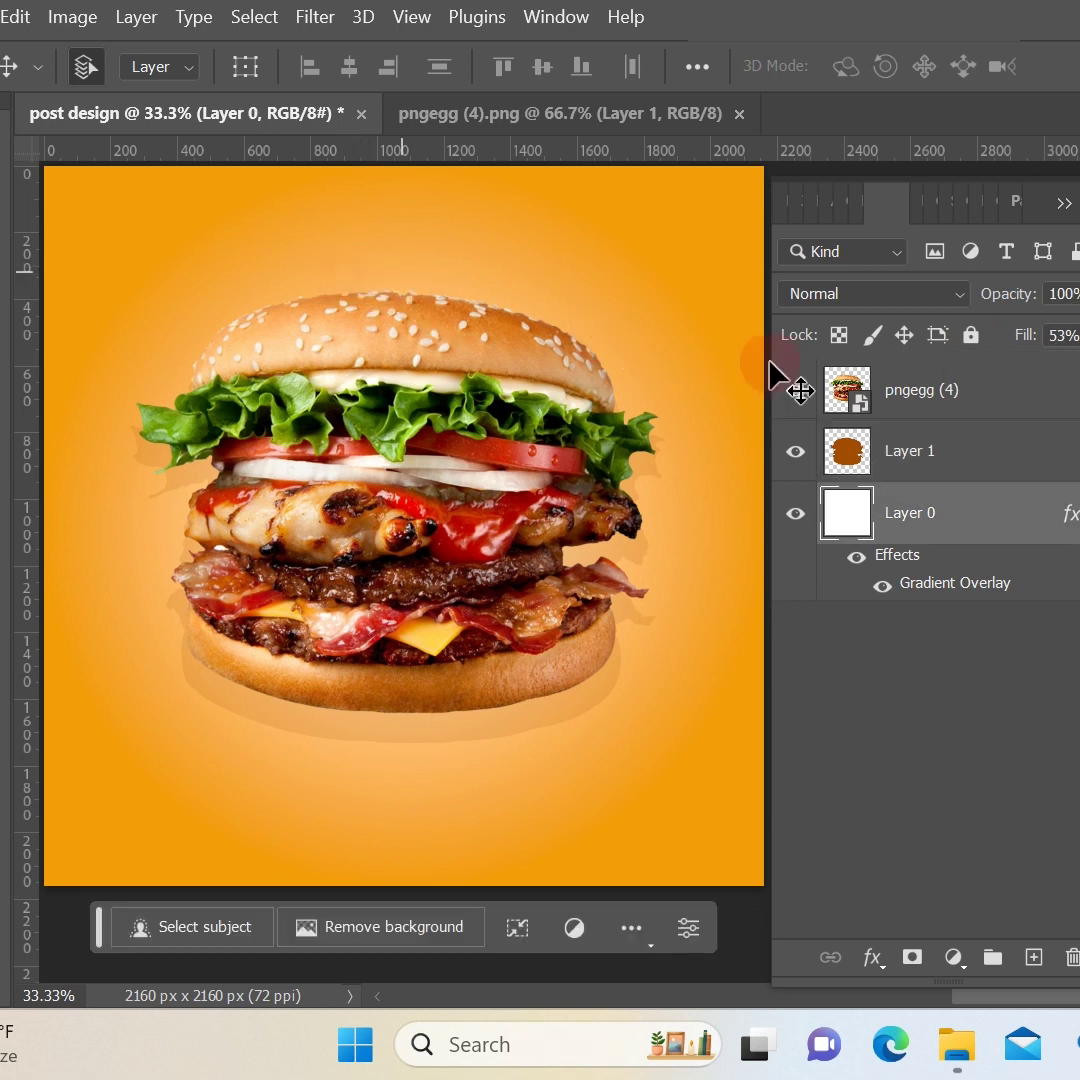
# Add a dark brown BURGER heading above the bun on top of the pngegg (4) layer, set in Plumpfull Black at 316 pt
pyautogui.click(993, 365)
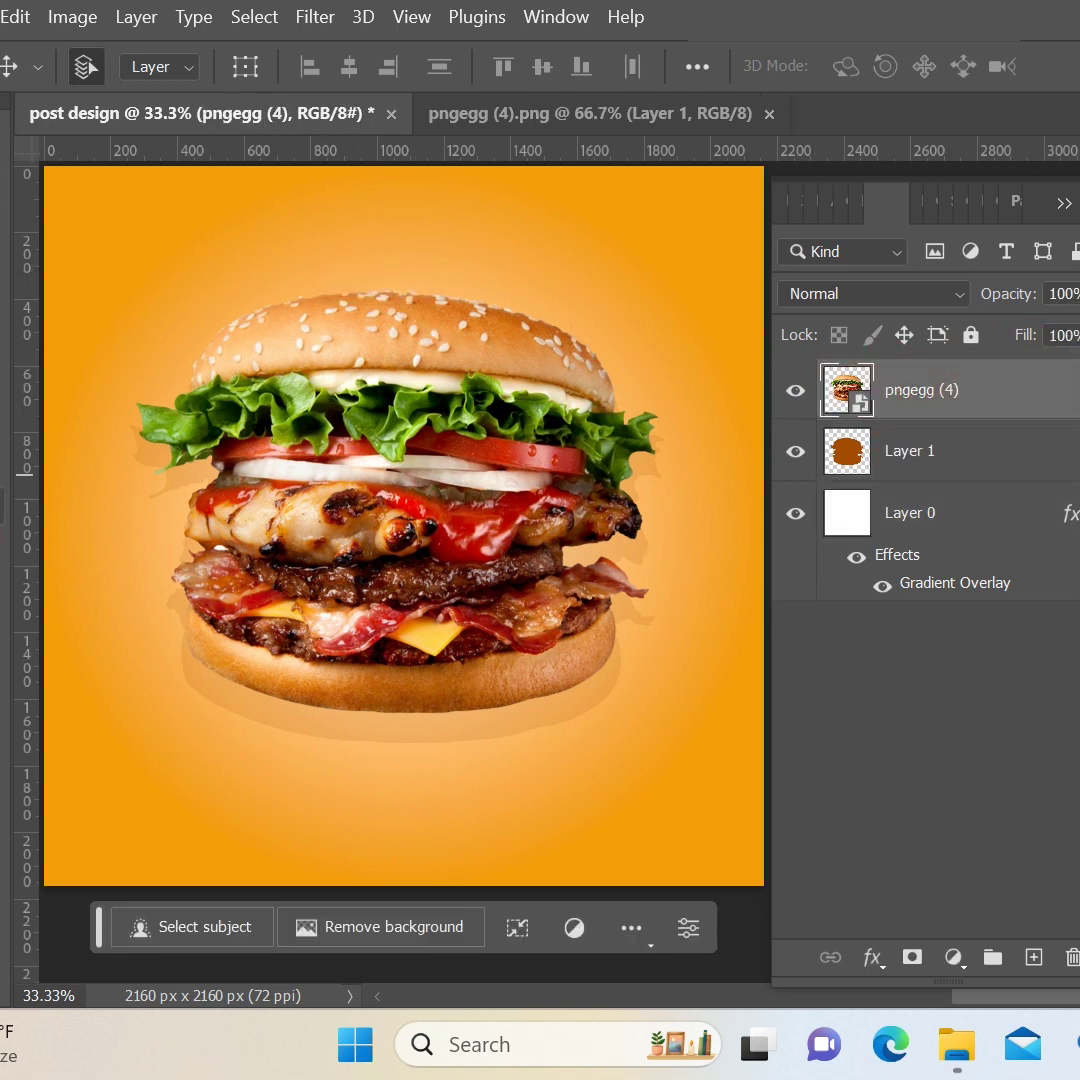
pyautogui.click(8, 443)
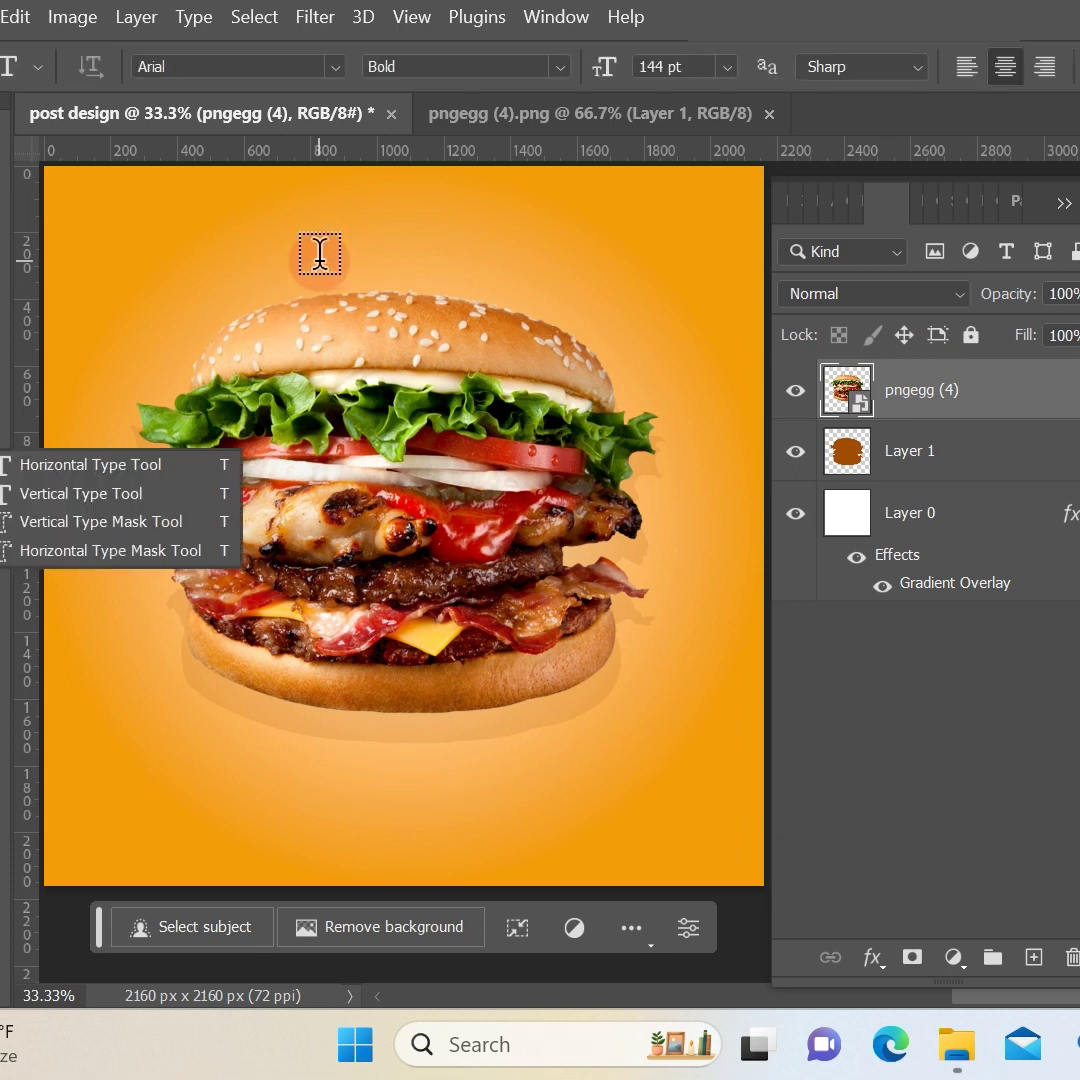
pyautogui.click(319, 256)
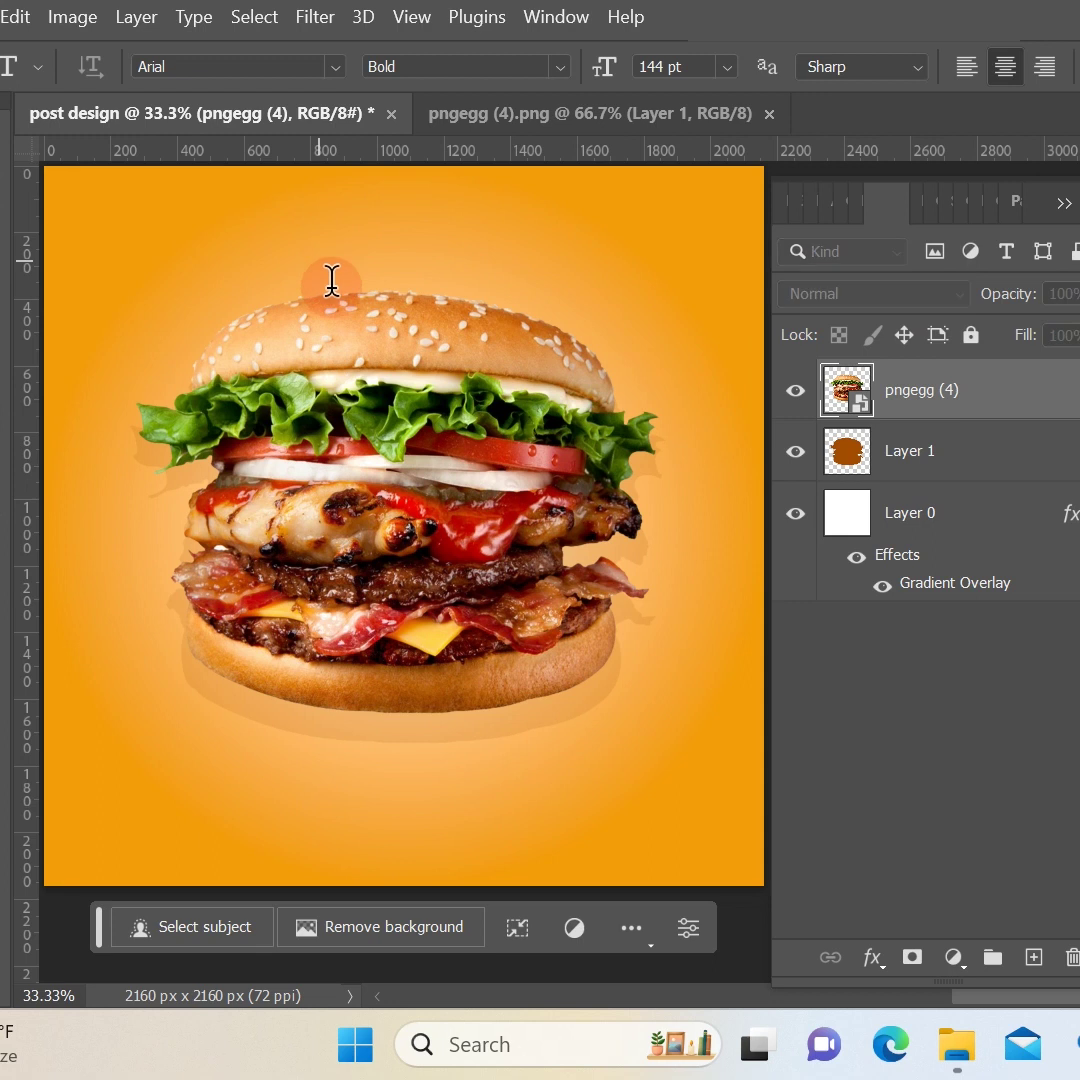
pyautogui.click(322, 270)
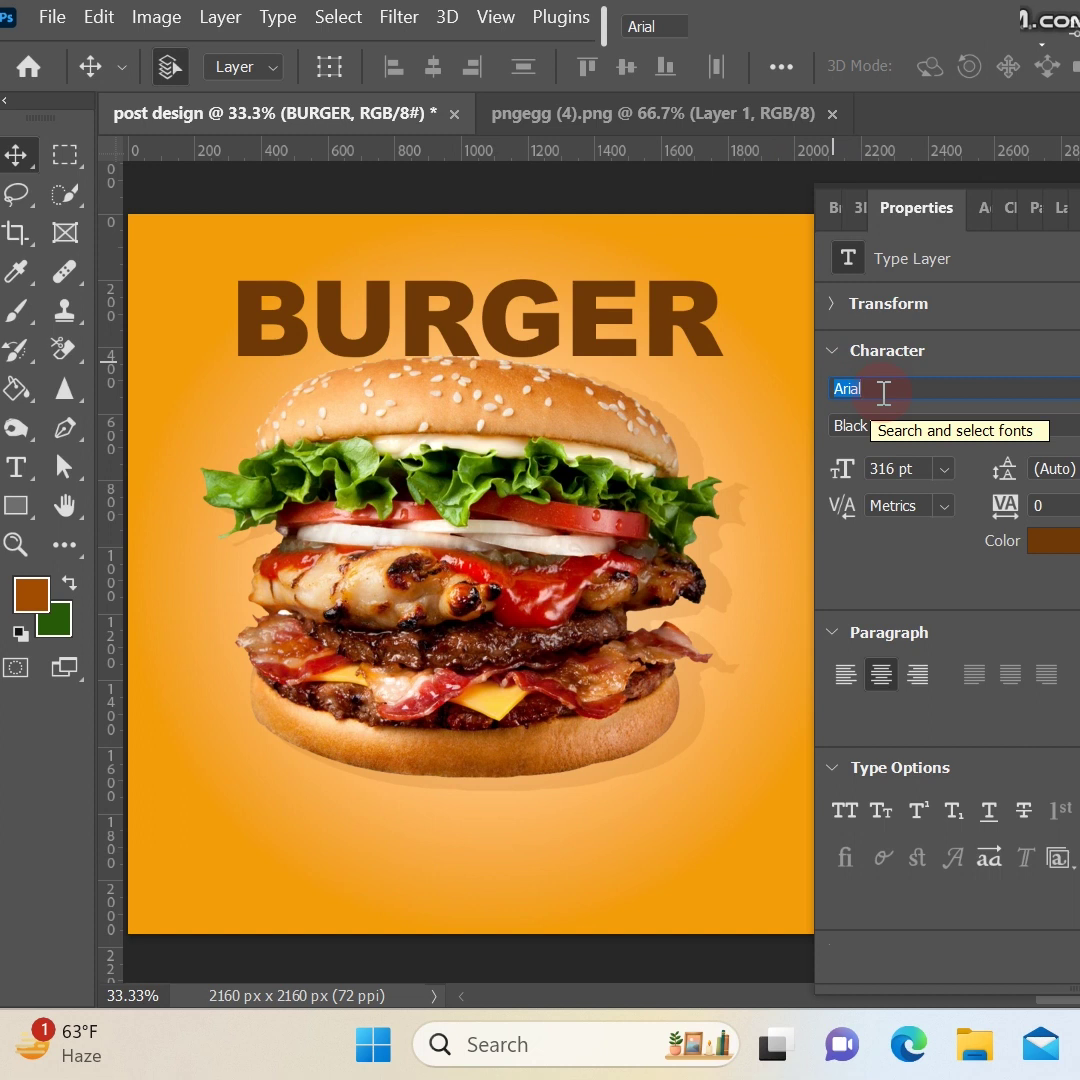
pyautogui.write('pl')
pyautogui.press('Return')
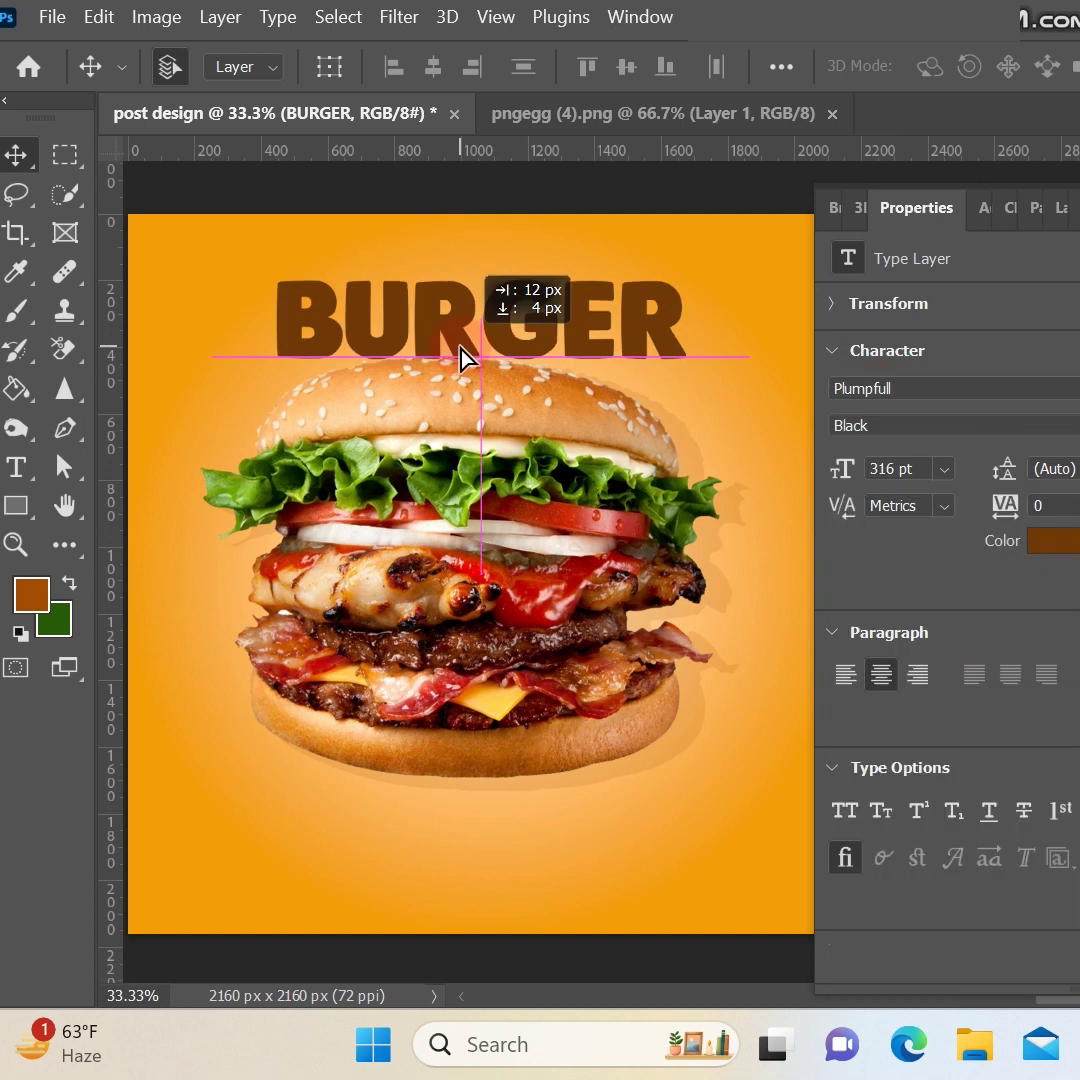
# Nudge the BURGER heading just above the bun and tilt it slightly counterclockwise
pyautogui.moveTo(460, 346); pyautogui.dragTo(460, 341)
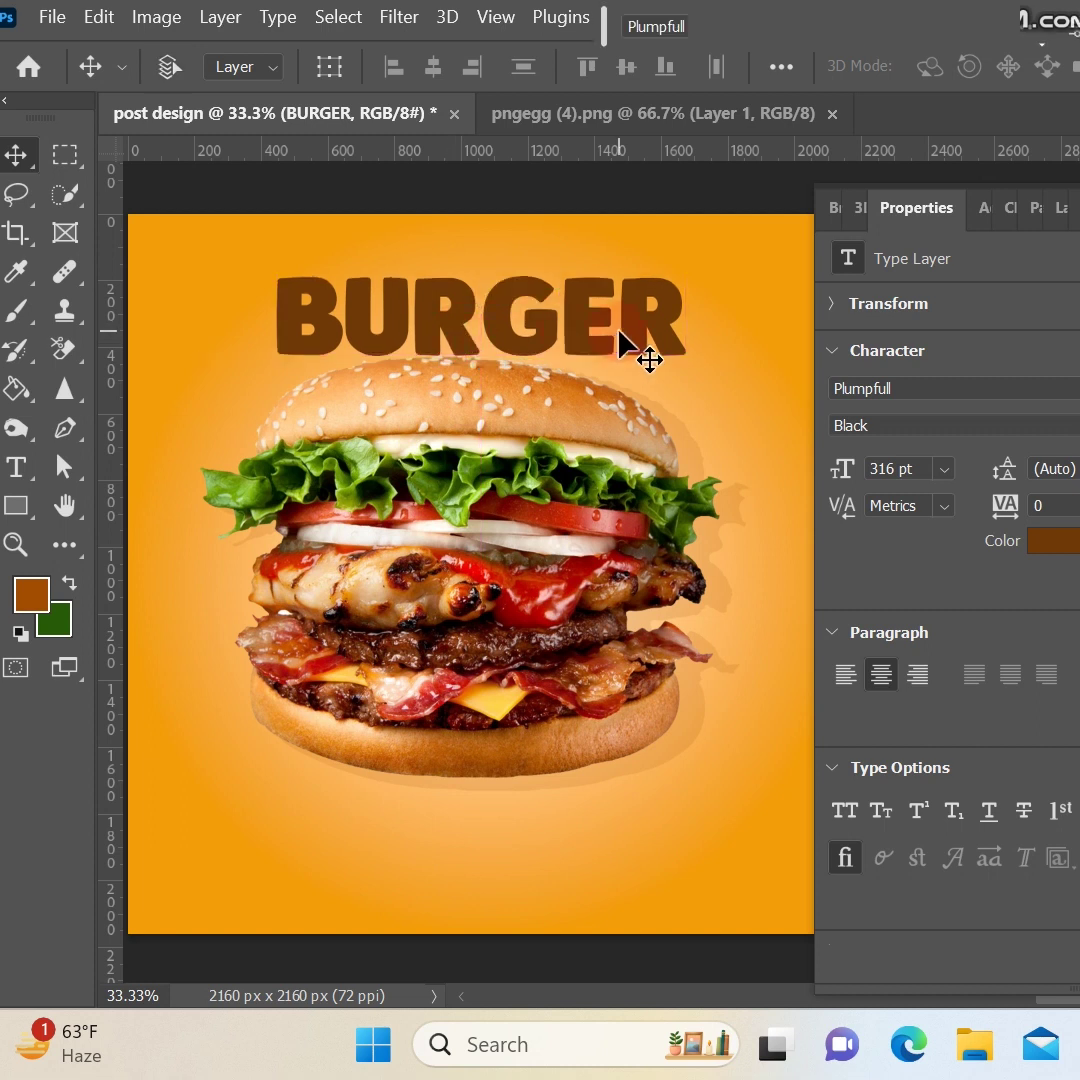
pyautogui.hotkey('ctrl', 't')
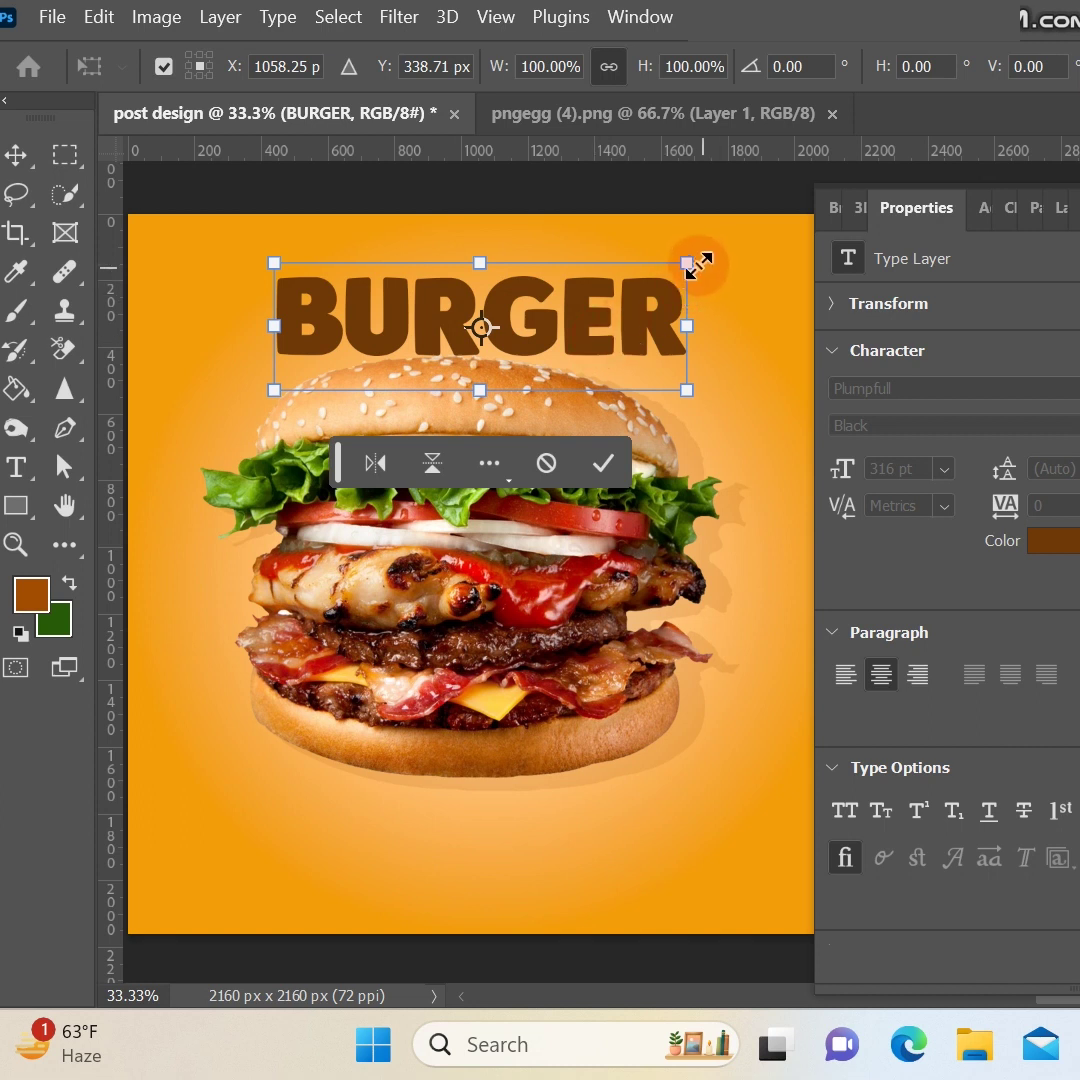
pyautogui.moveTo(711, 257); pyautogui.dragTo(713, 236)
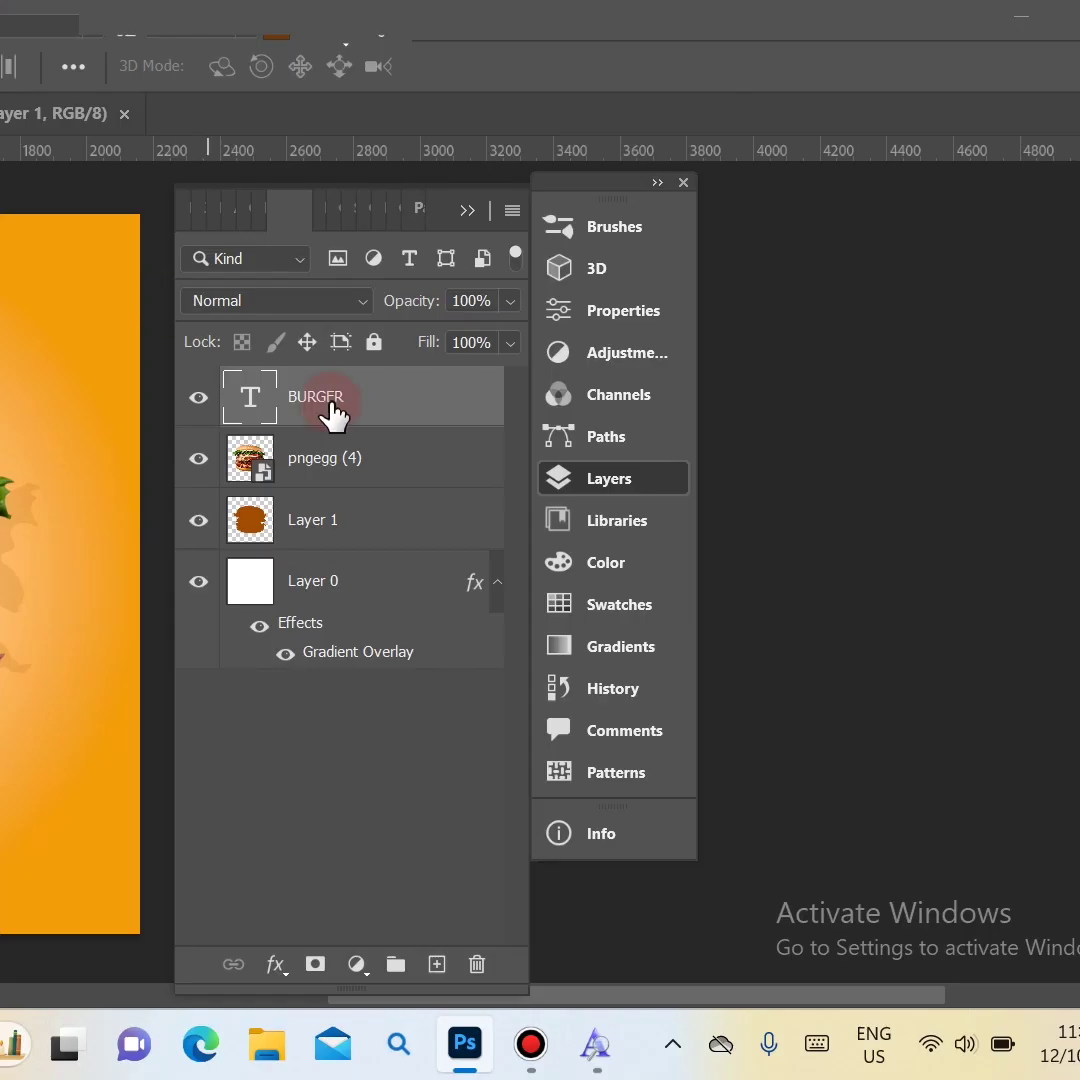
# Apply an 18 px inside stroke in light grey to the BURGER text layer
pyautogui.click(510, 212)
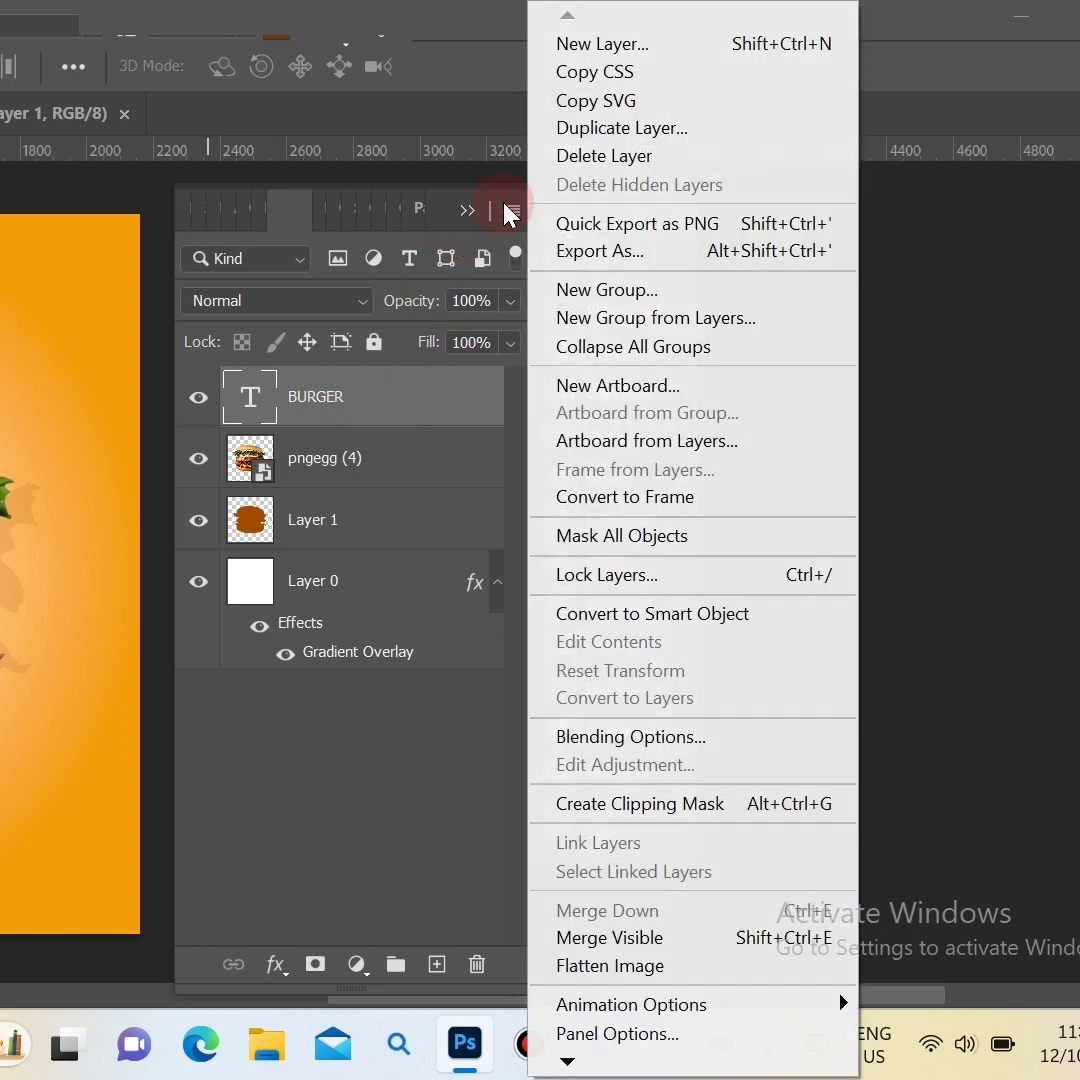
pyautogui.click(572, 738)
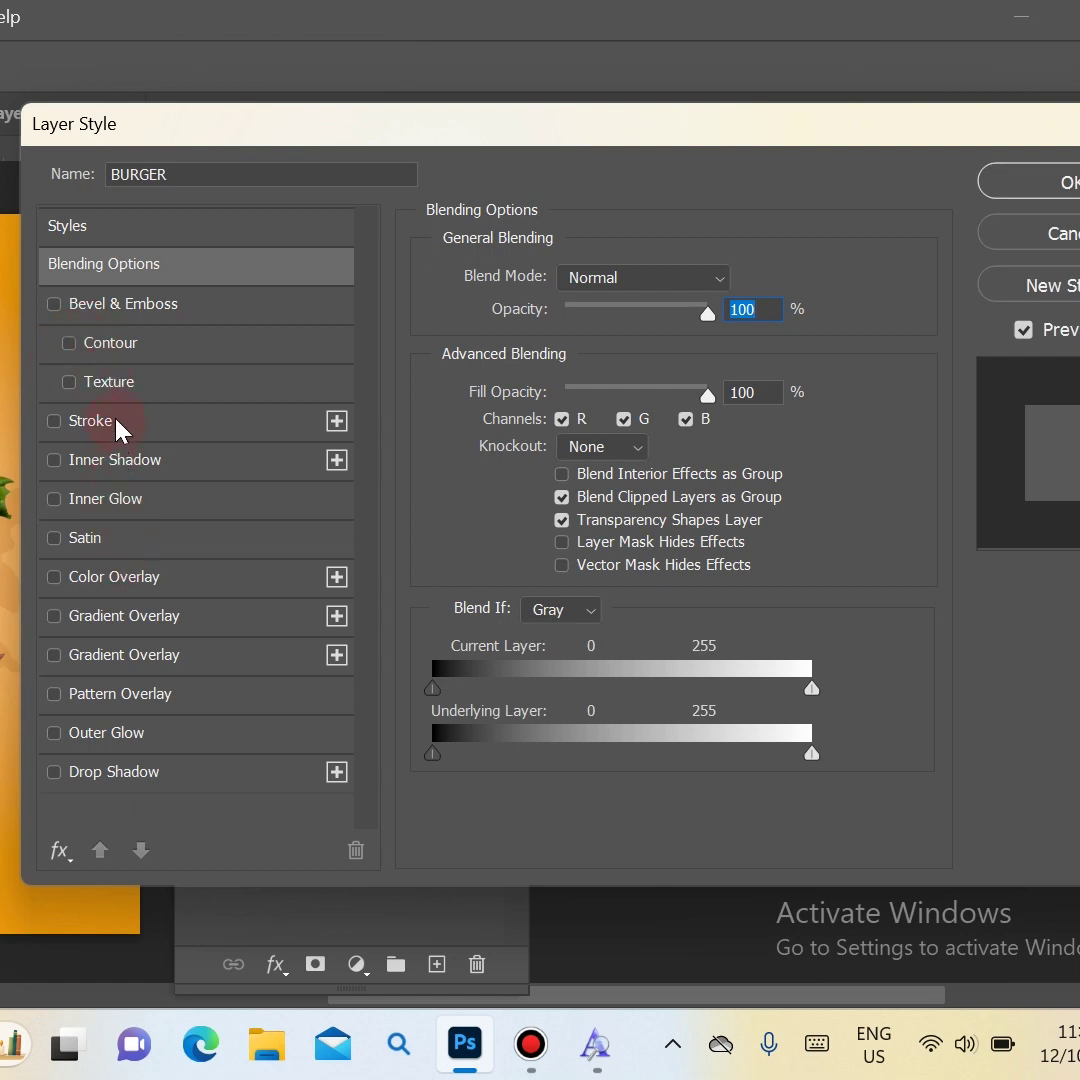
pyautogui.click(118, 428)
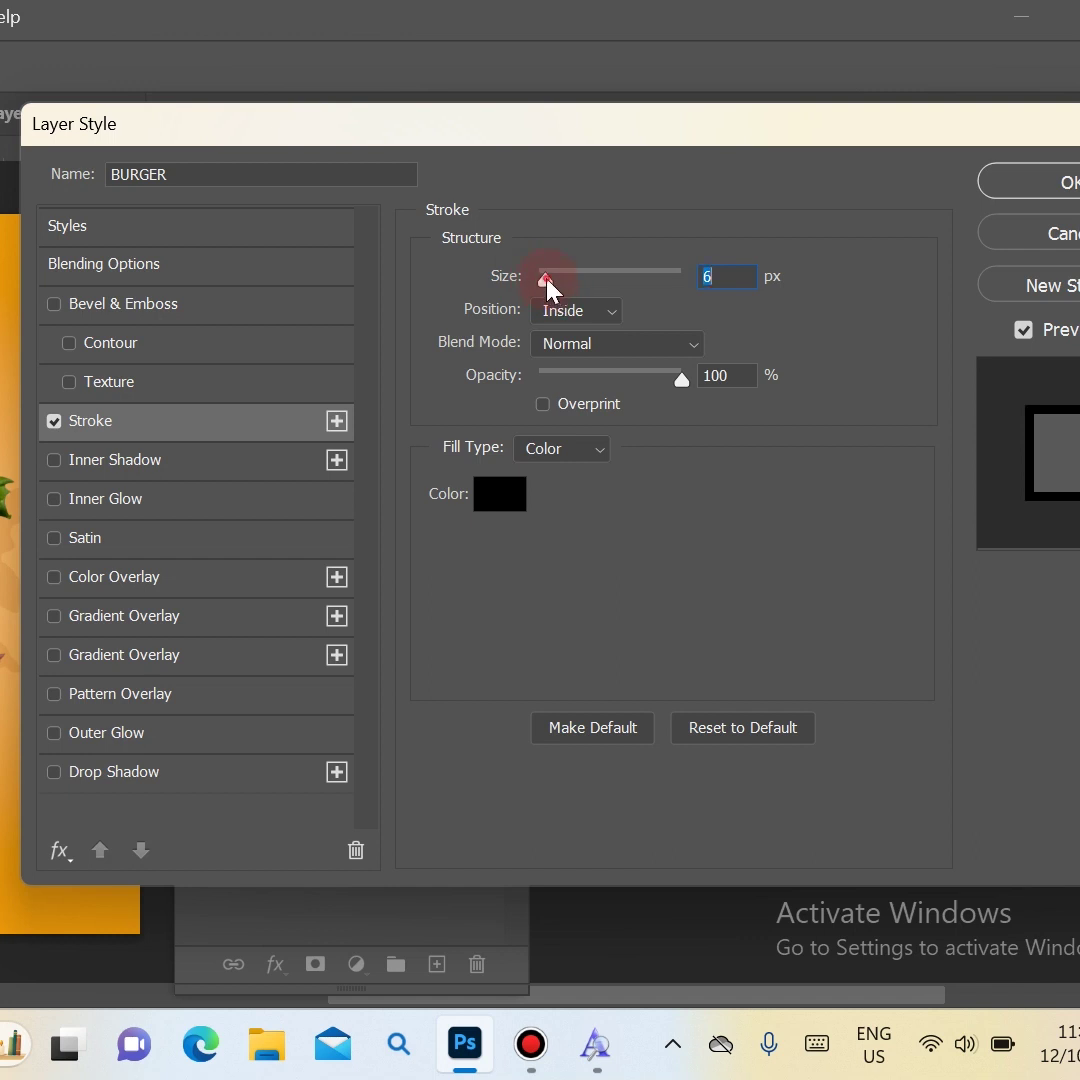
pyautogui.moveTo(547, 282); pyautogui.dragTo(556, 281)
pyautogui.click(505, 512)
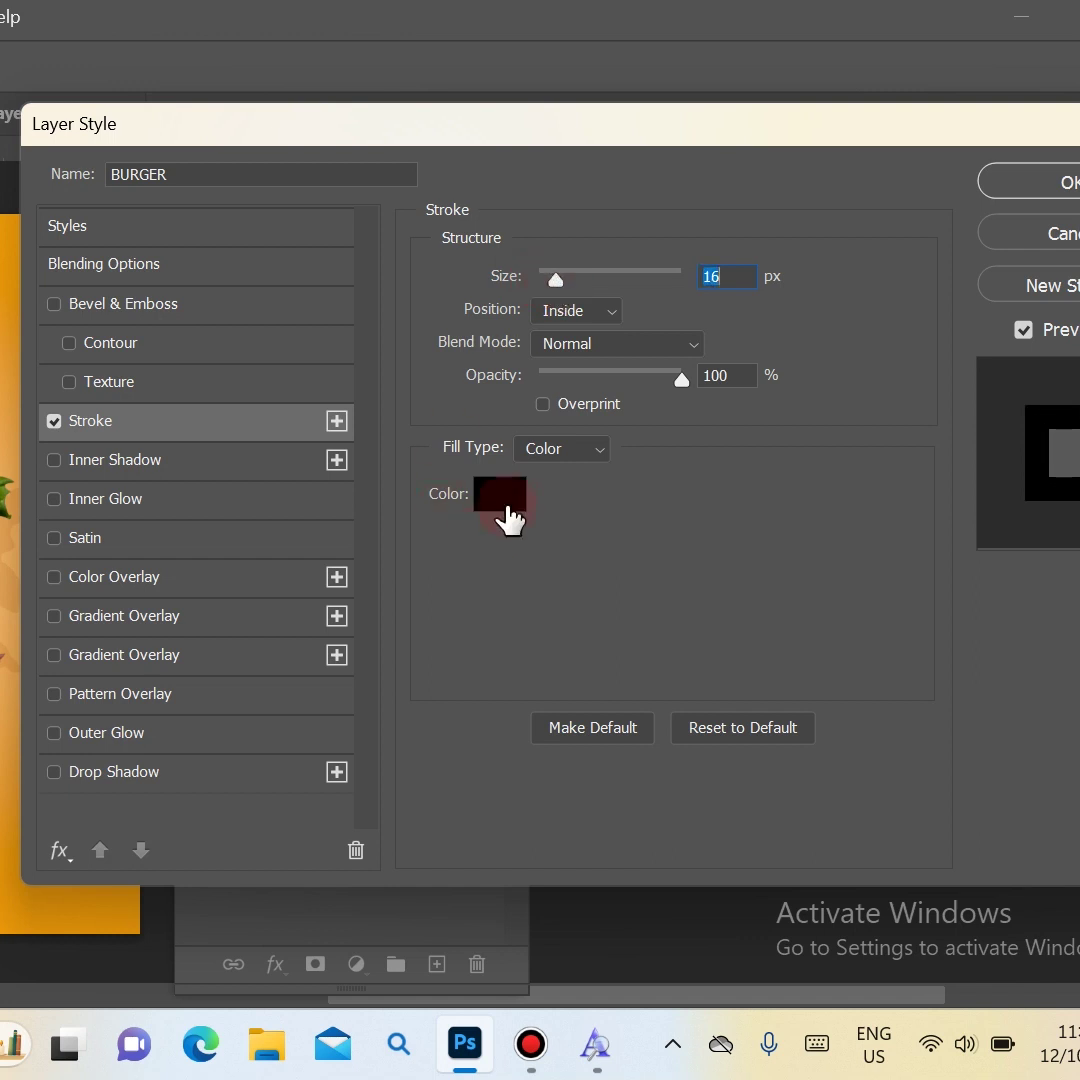
pyautogui.click(515, 513)
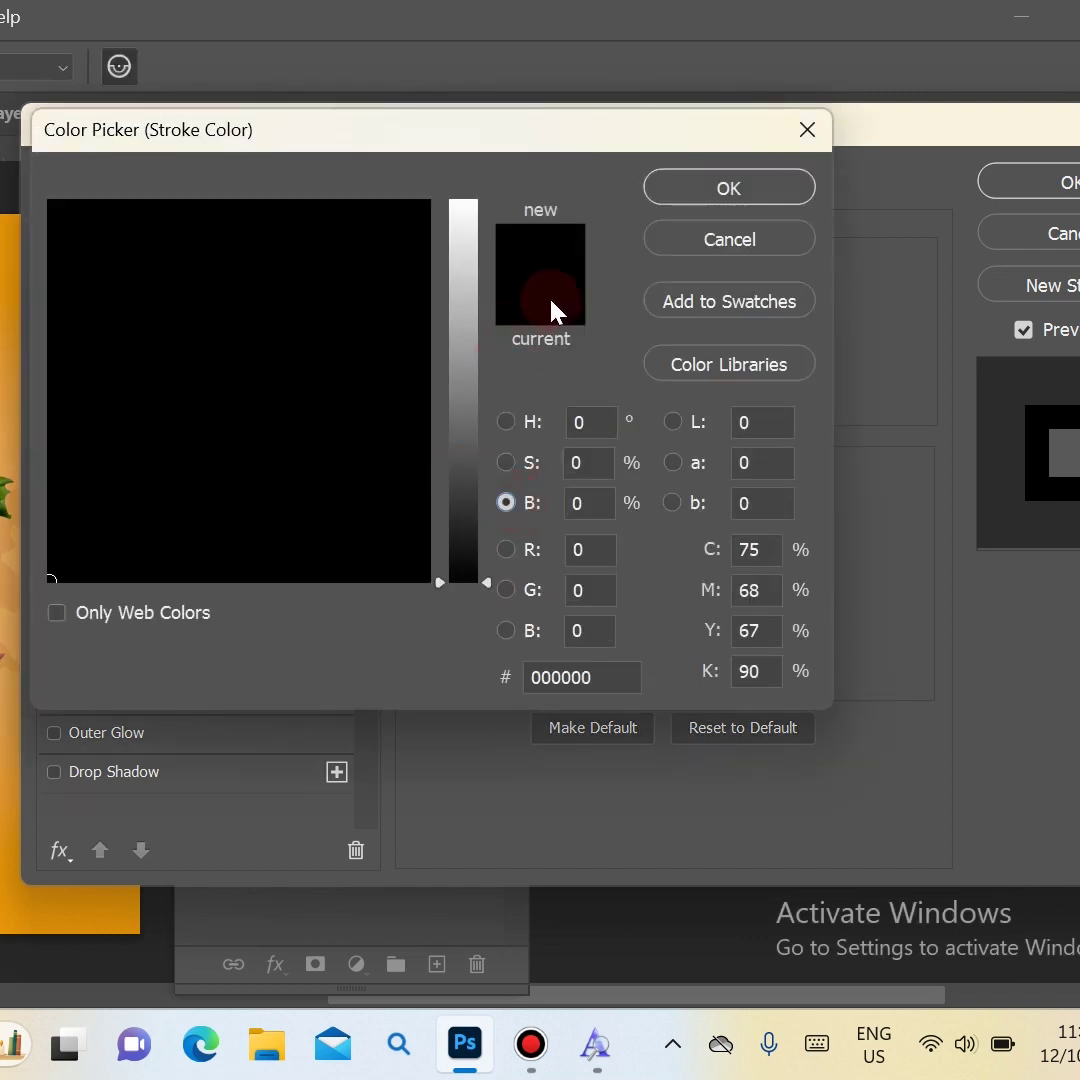
pyautogui.moveTo(478, 440); pyautogui.dragTo(458, 282)
pyautogui.press('Return')
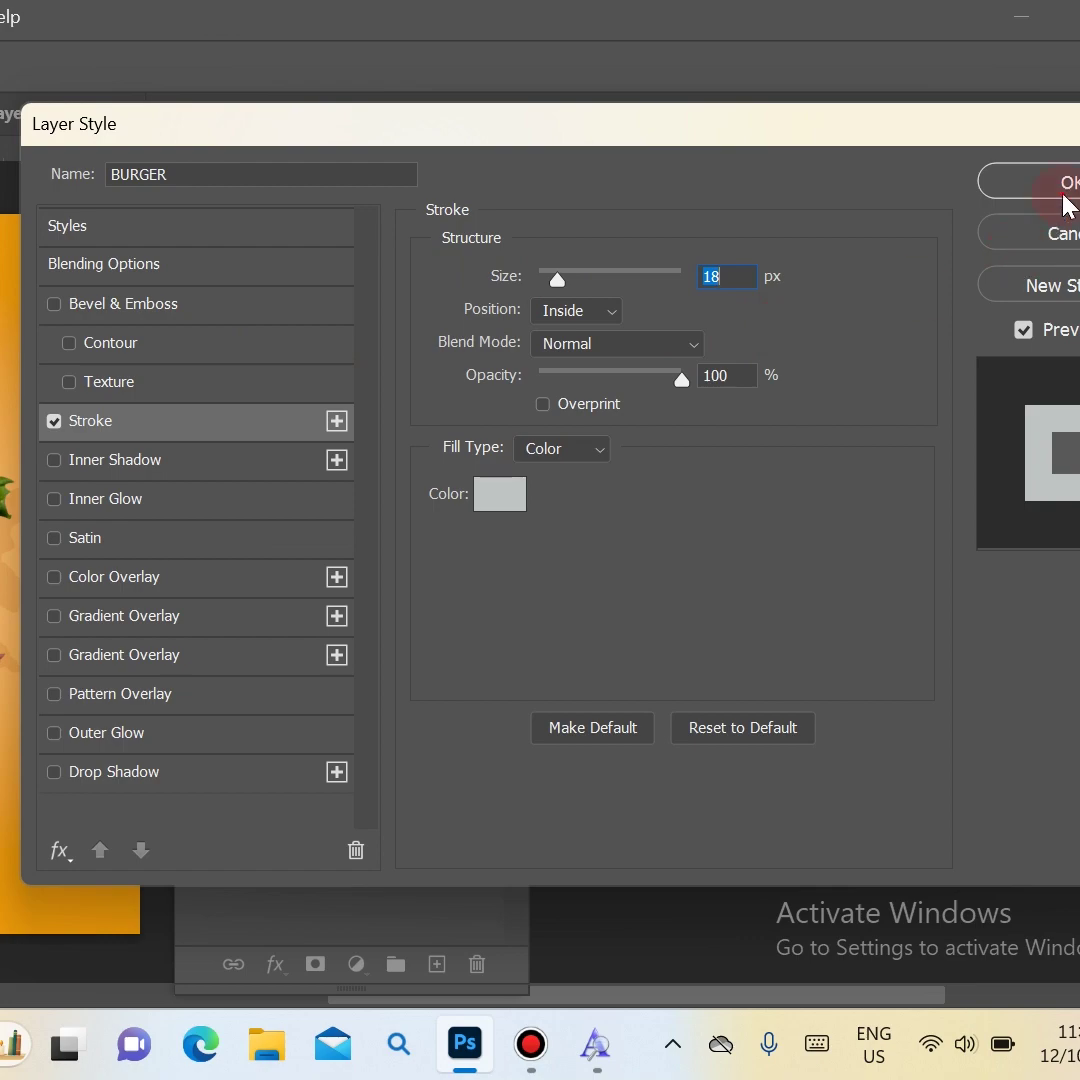
pyautogui.click(1066, 198)
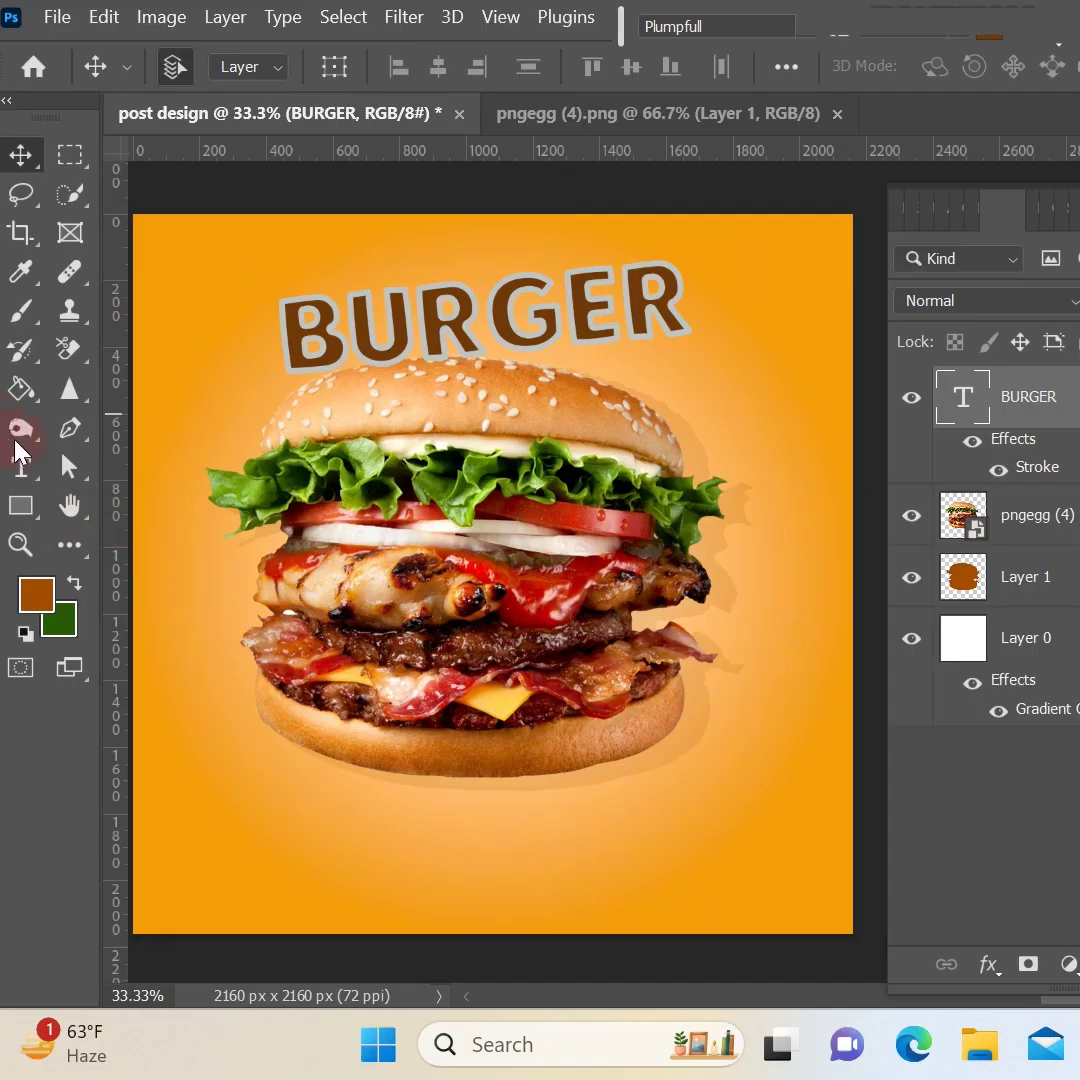
# Add the text Delicious to the left of the BURGER heading and set its font to Brush Script MT
pyautogui.click(20, 470)
pyautogui.click(225, 303)
pyautogui.write('Delicious')
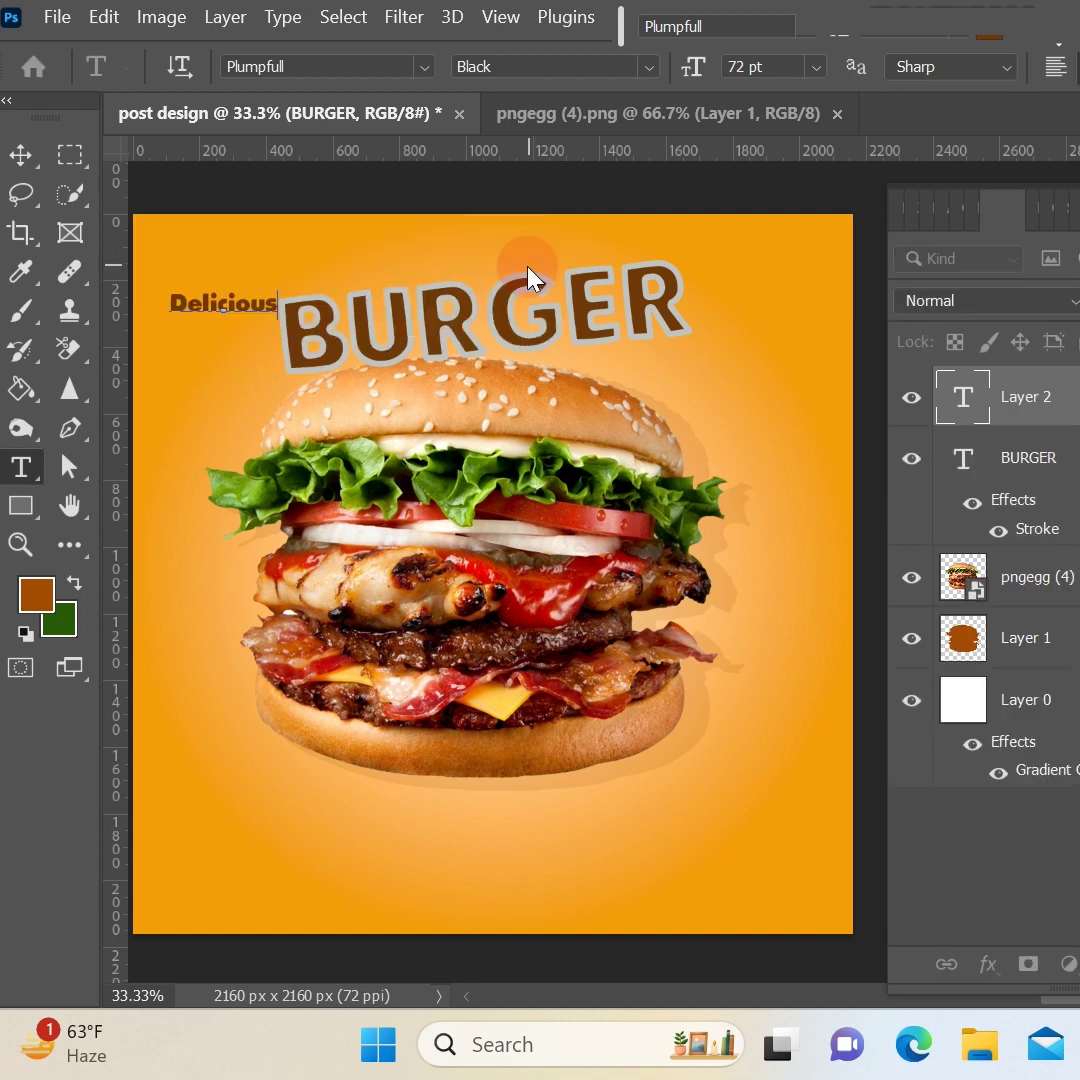
pyautogui.click(20, 154)
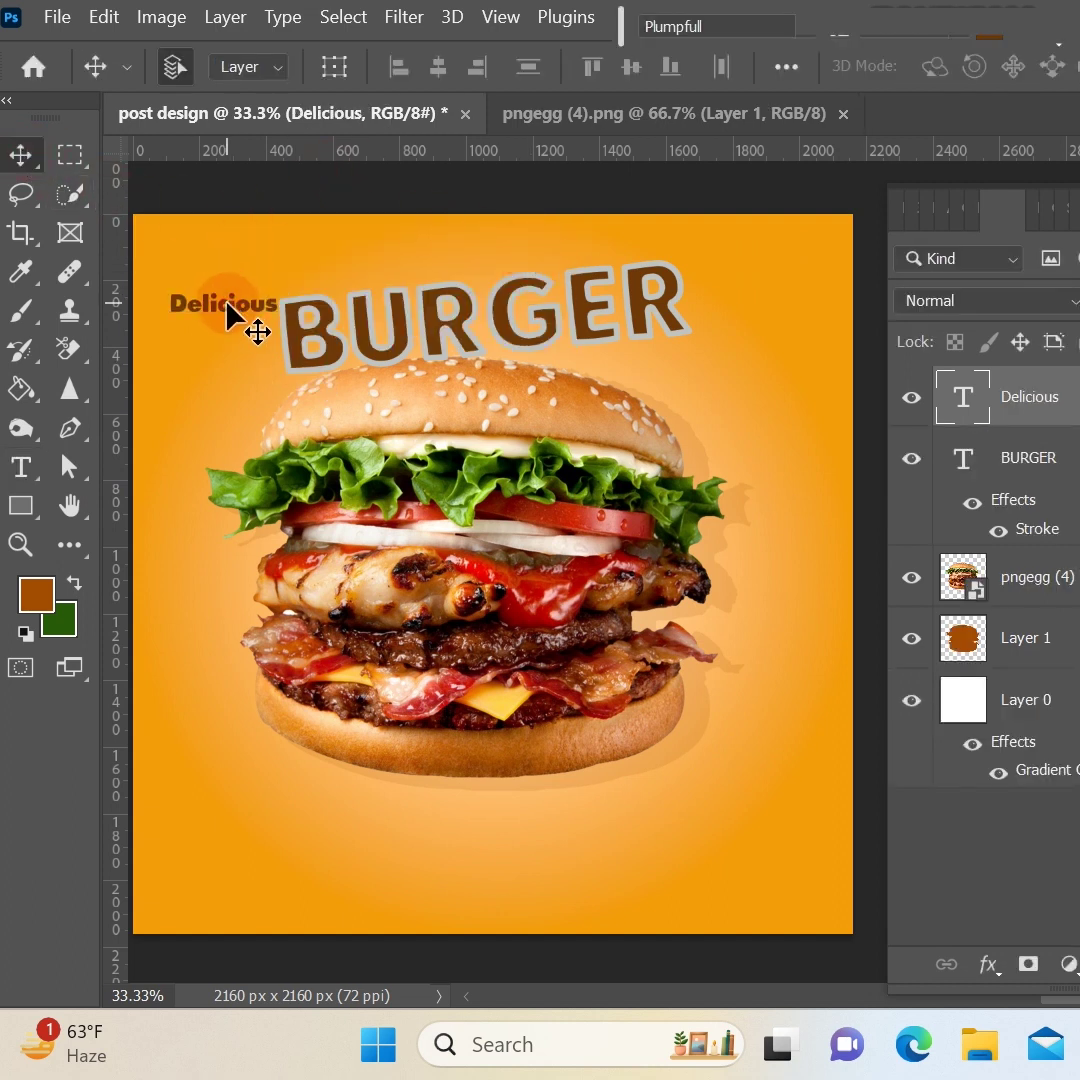
pyautogui.click(810, 38)
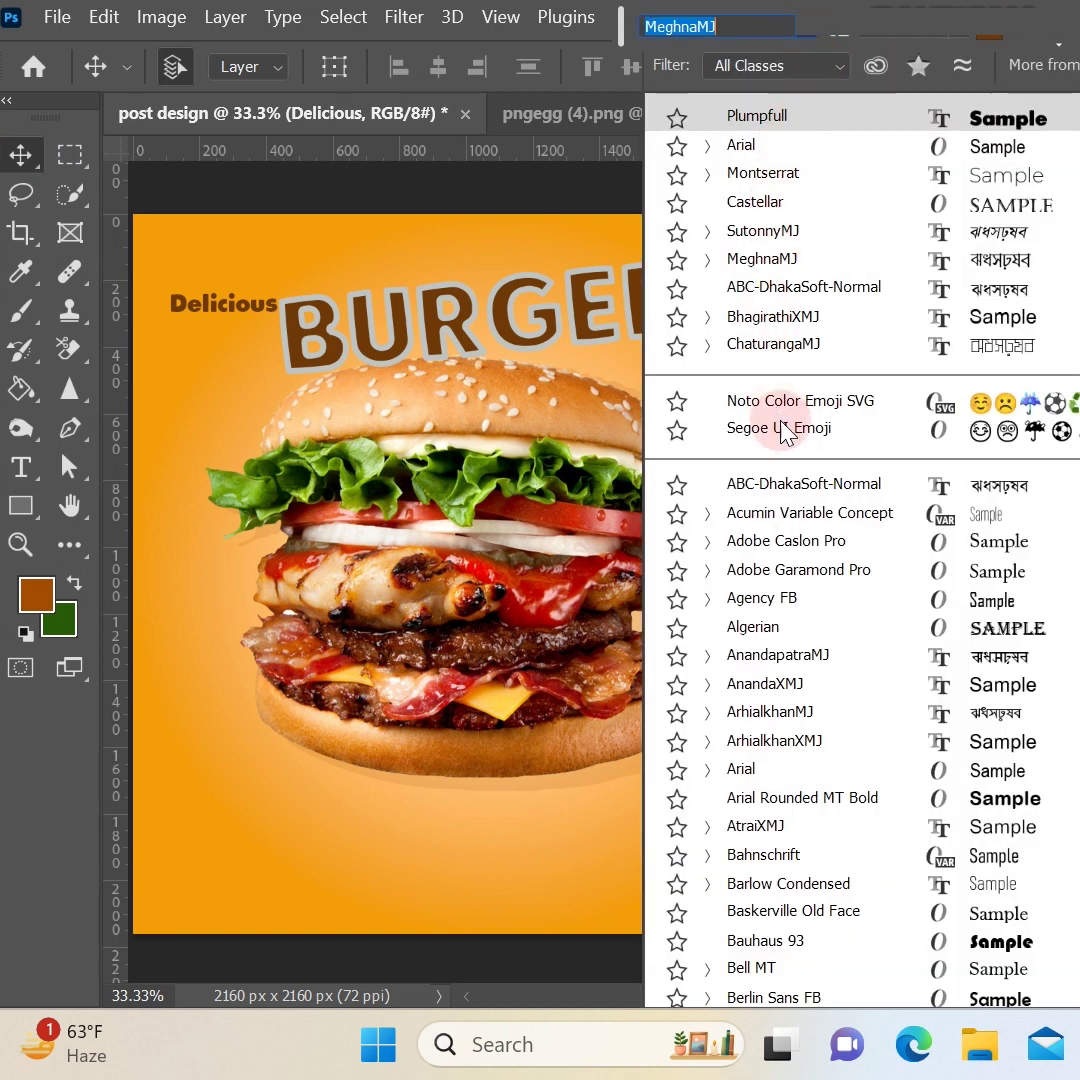
pyautogui.scroll(-10, 1013, 880)
pyautogui.click(1012, 875)
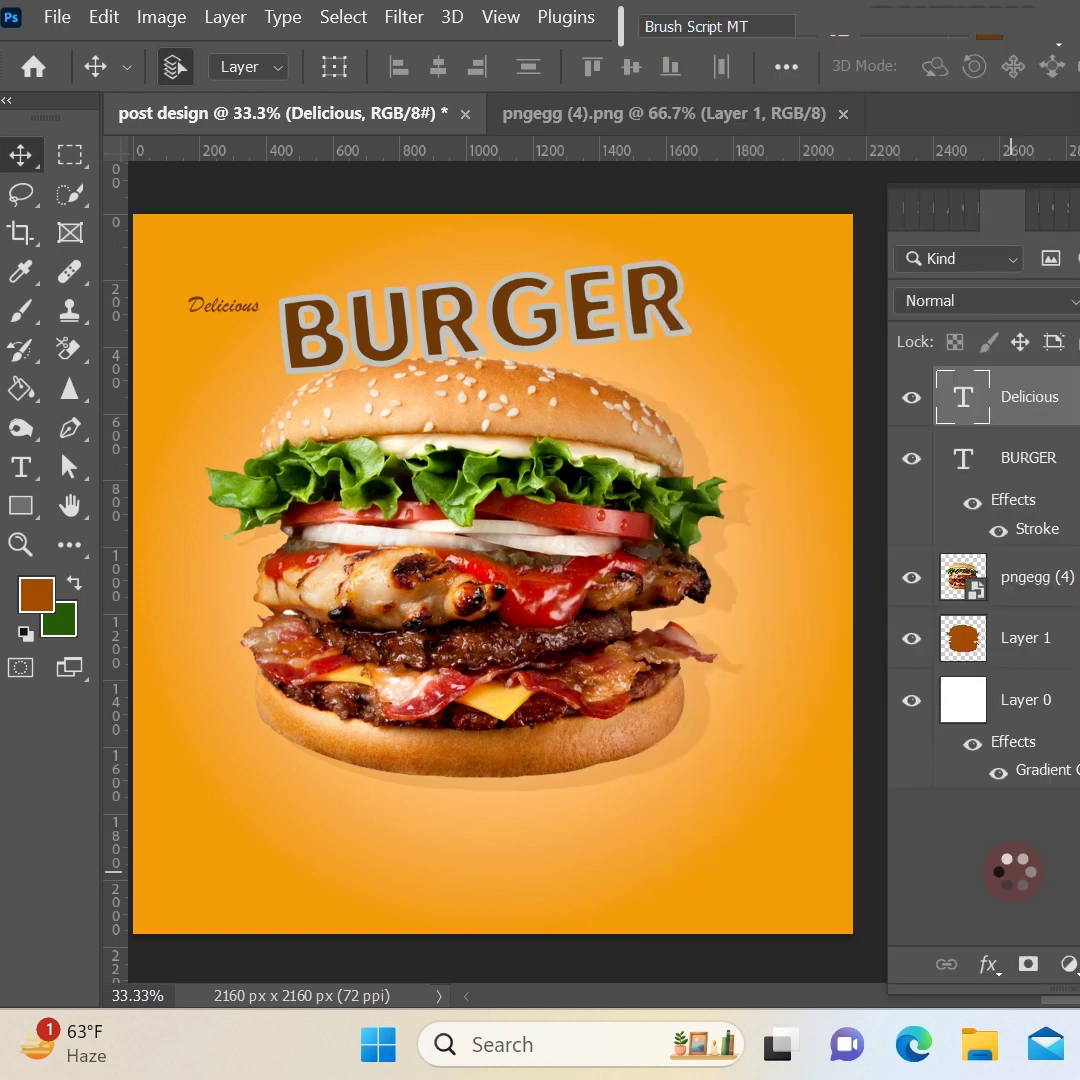
# Set the Delicious text to 150 pt and move it above the letter B of BURGER
pyautogui.click(207, 318)
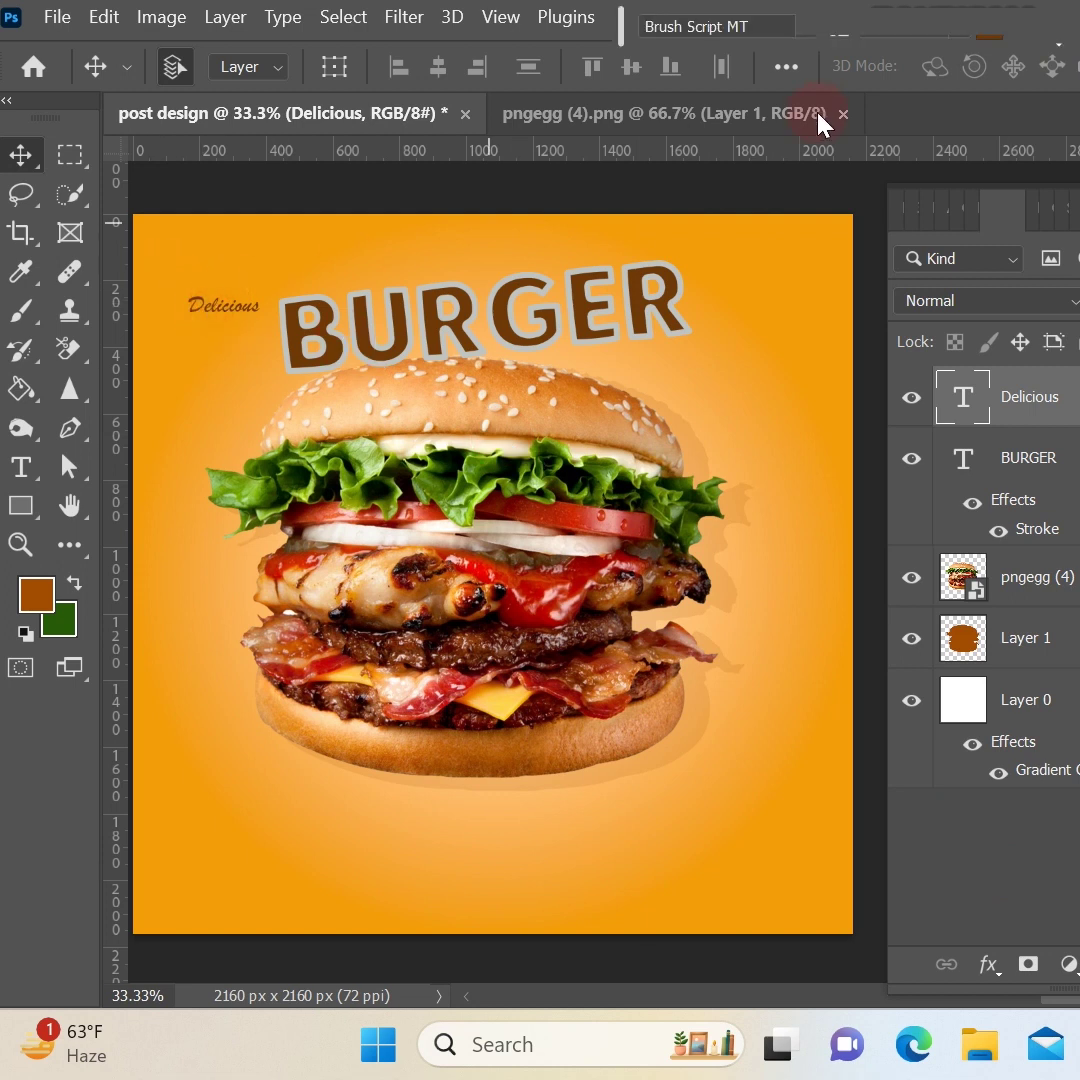
pyautogui.click(960, 40)
pyautogui.click(903, 440)
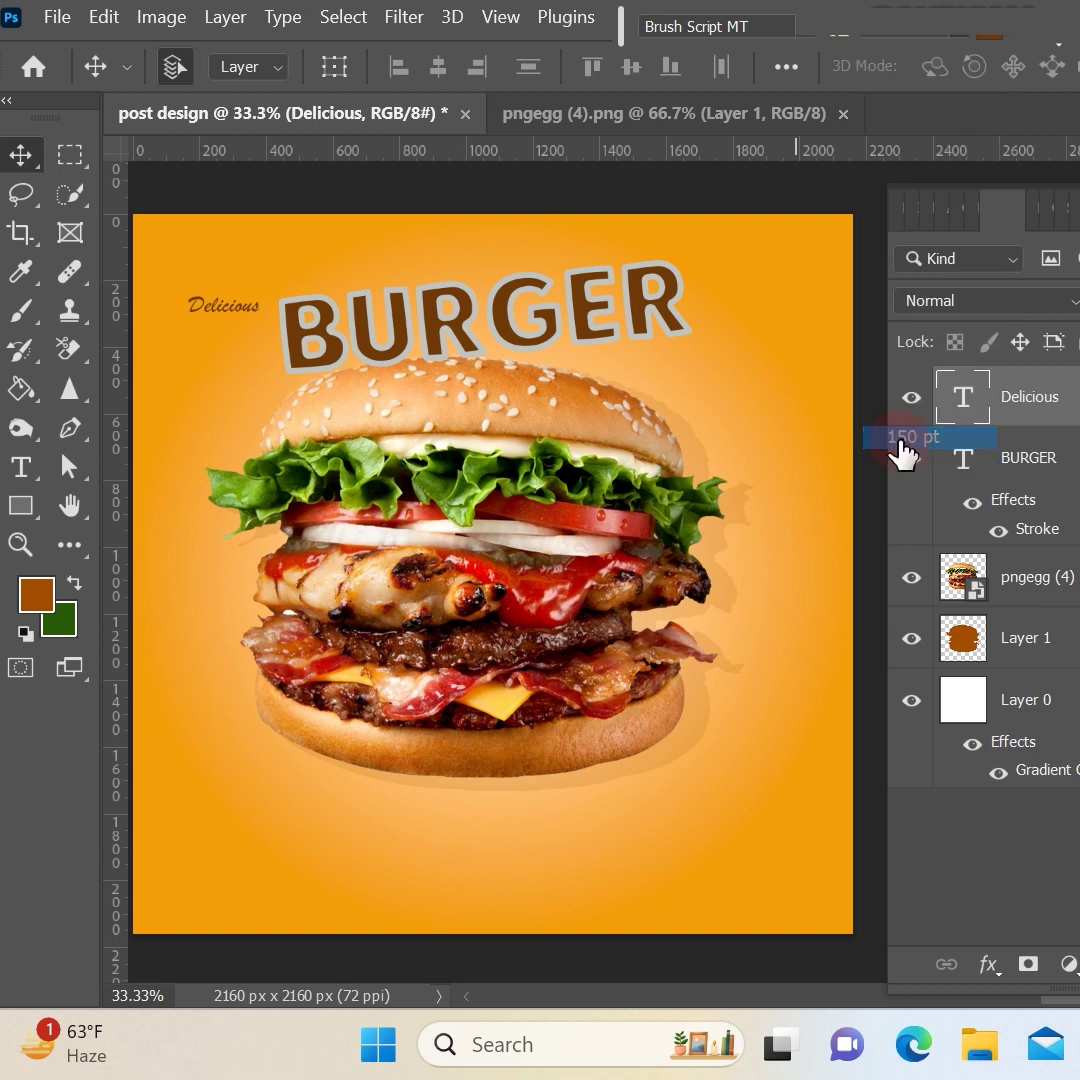
pyautogui.moveTo(212, 306)
pyautogui.mouseDown()
pyautogui.moveTo(248, 290)
pyautogui.moveTo(231, 285)
pyautogui.mouseUp()
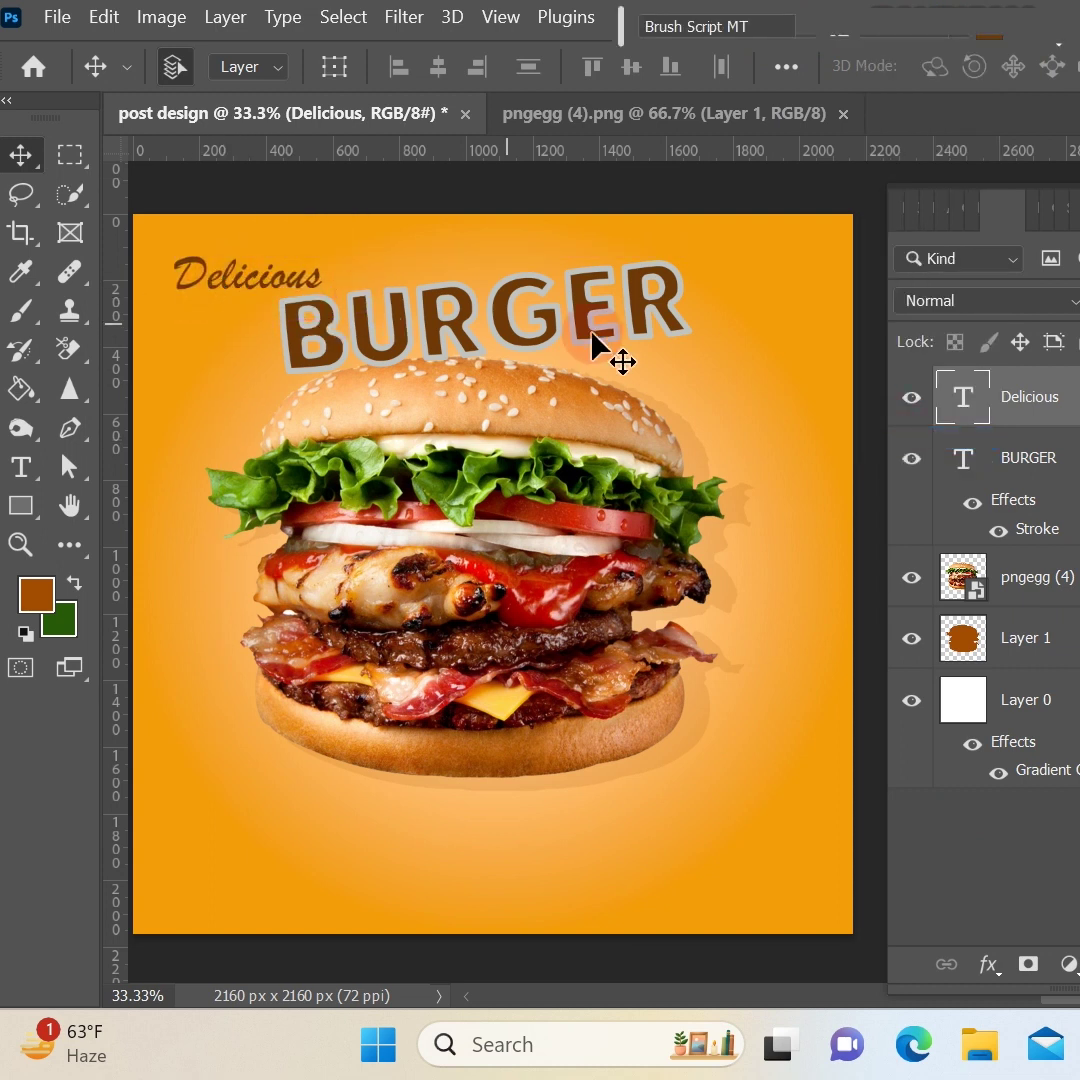
# Change the Delicious text colour to near-white
pyautogui.click(988, 37)
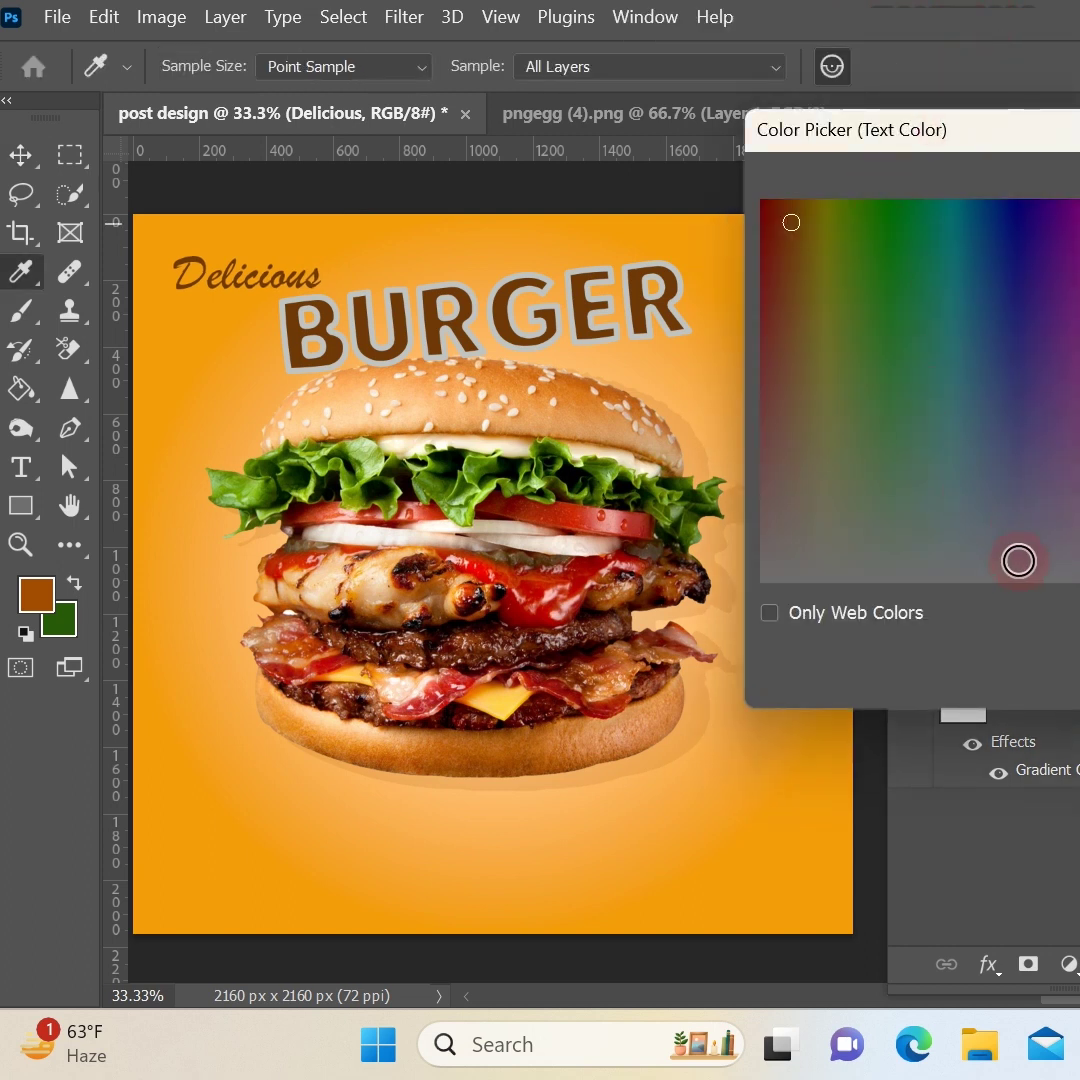
pyautogui.click(945, 570)
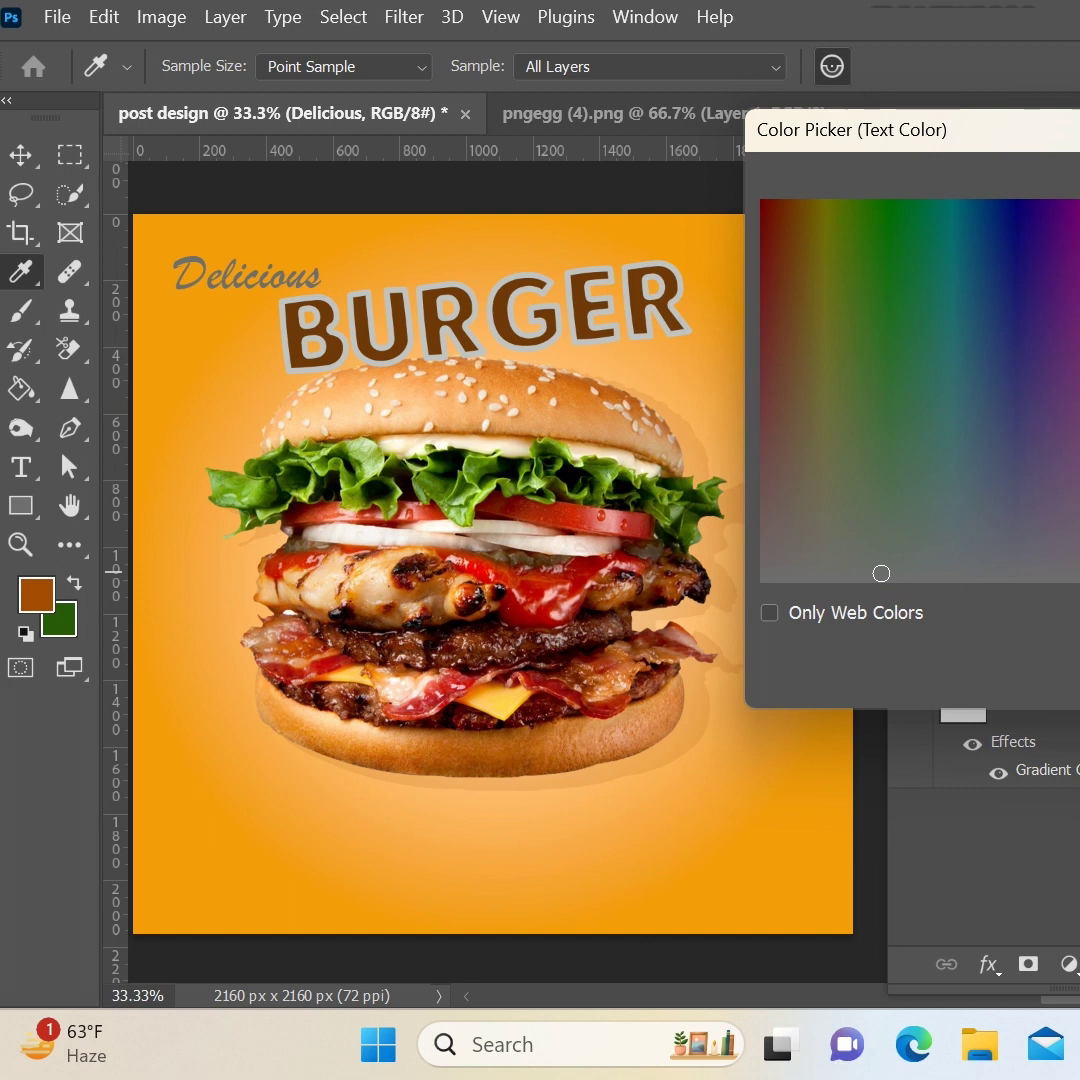
pyautogui.click(1079, 207)
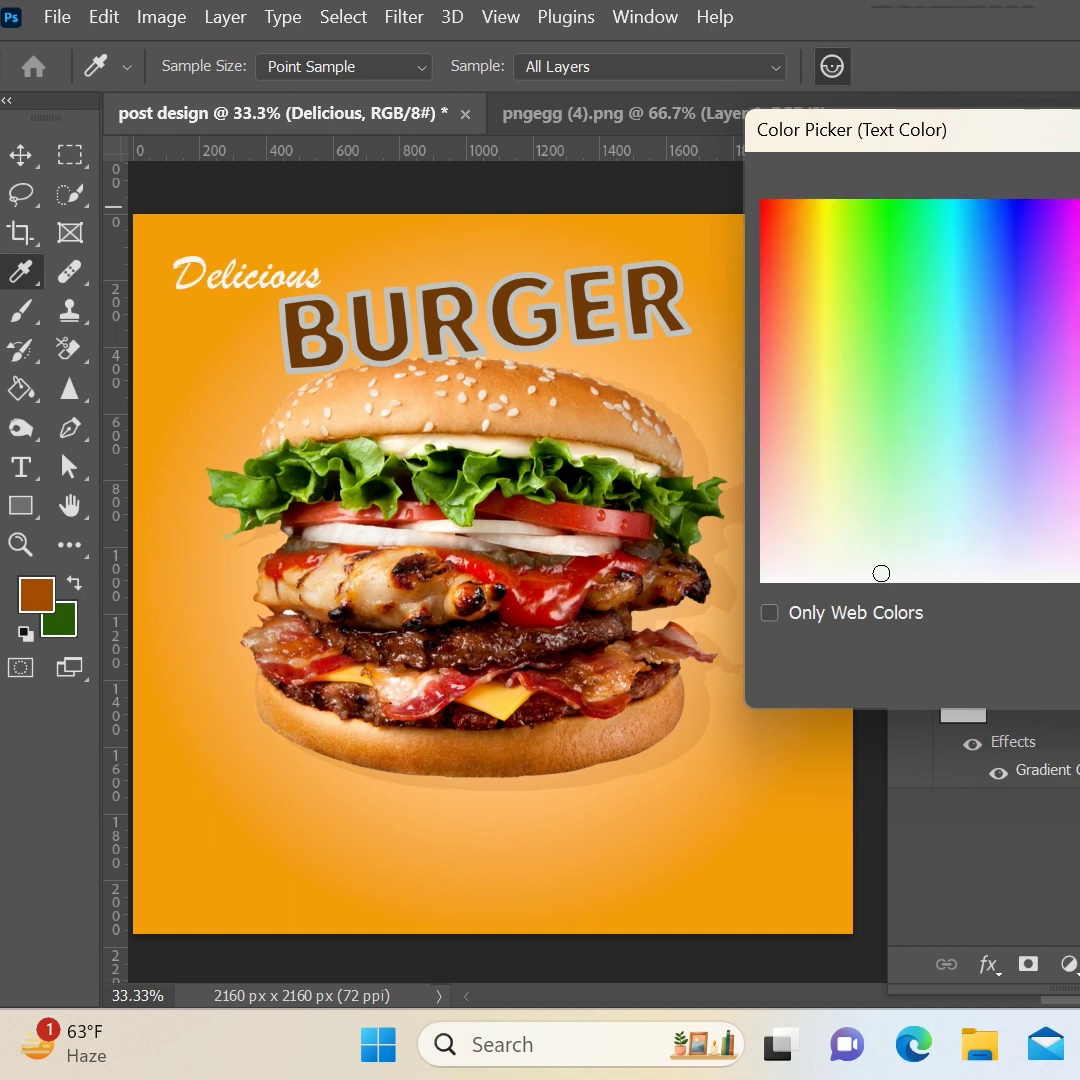
pyautogui.click(796, 575)
pyautogui.click(836, 572)
pyautogui.press('Return')
# Set Delicious in French Script MT at about 251 pt and tilt it counterclockwise, rising from the canvas's left edge above the B
pyautogui.press('v')
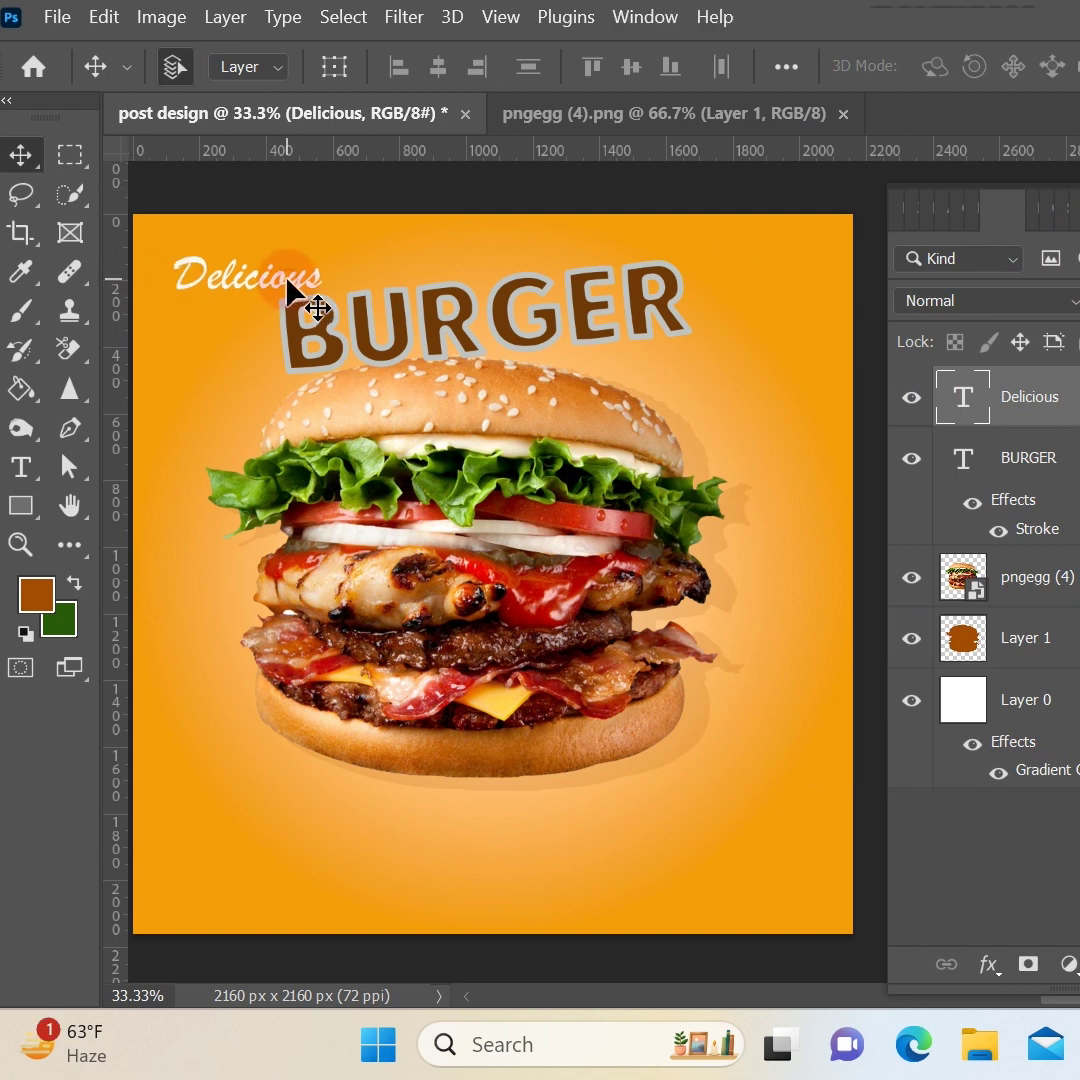
pyautogui.hotkey('ctrl', 't')
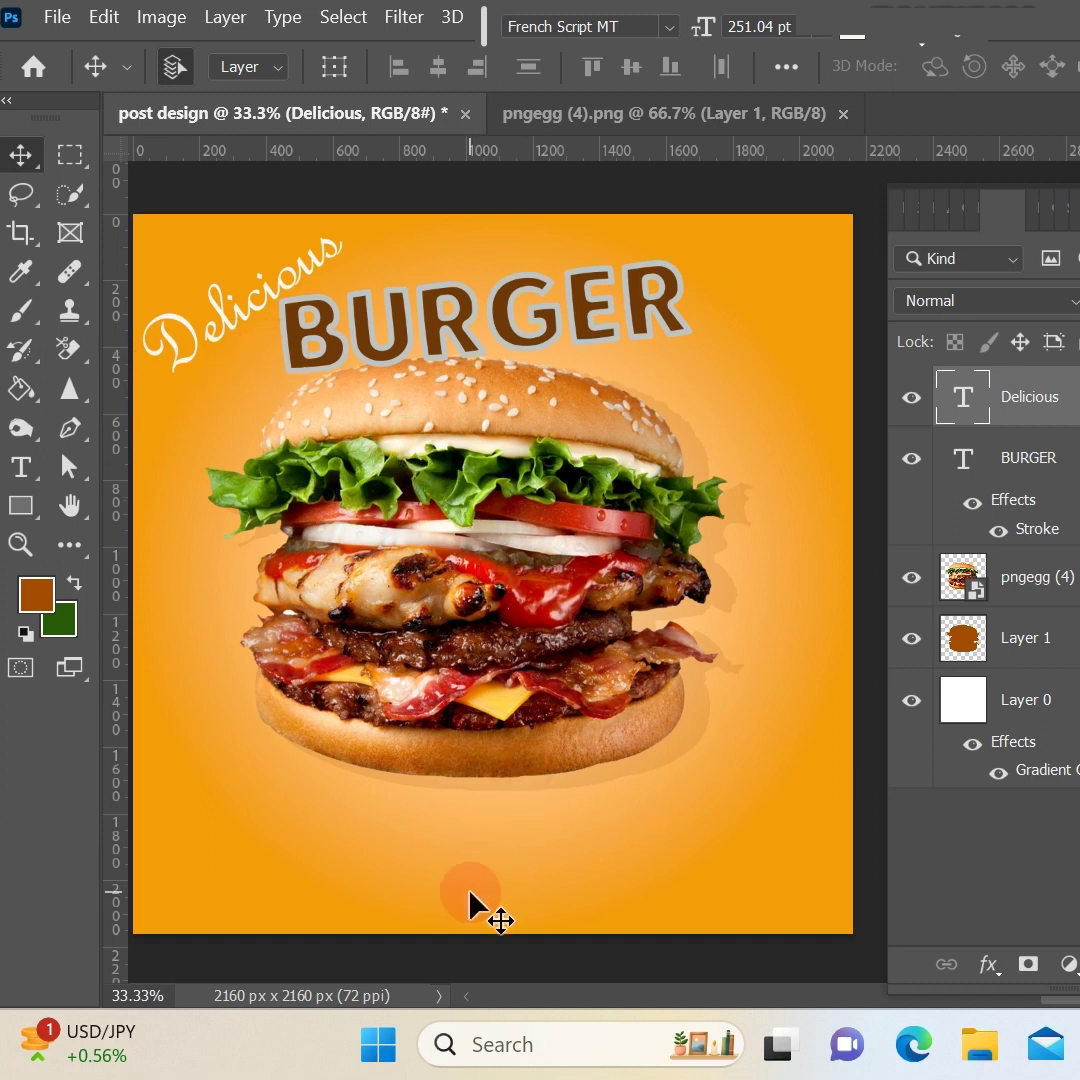
pyautogui.click(458, 885)
# Add the text Order Now below the burger in near-white French Script MT at 300 pt
pyautogui.click(25, 470)
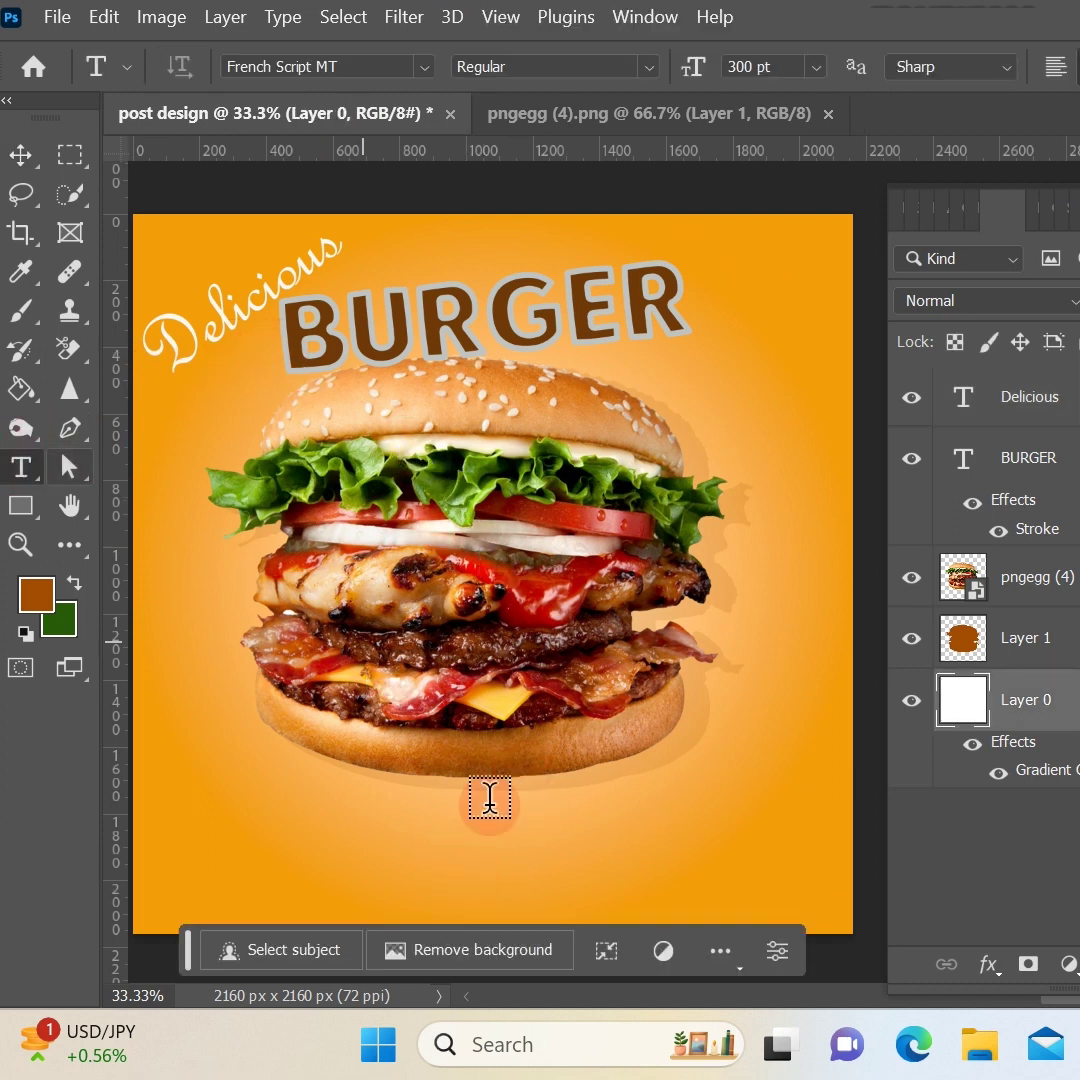
pyautogui.click(401, 845)
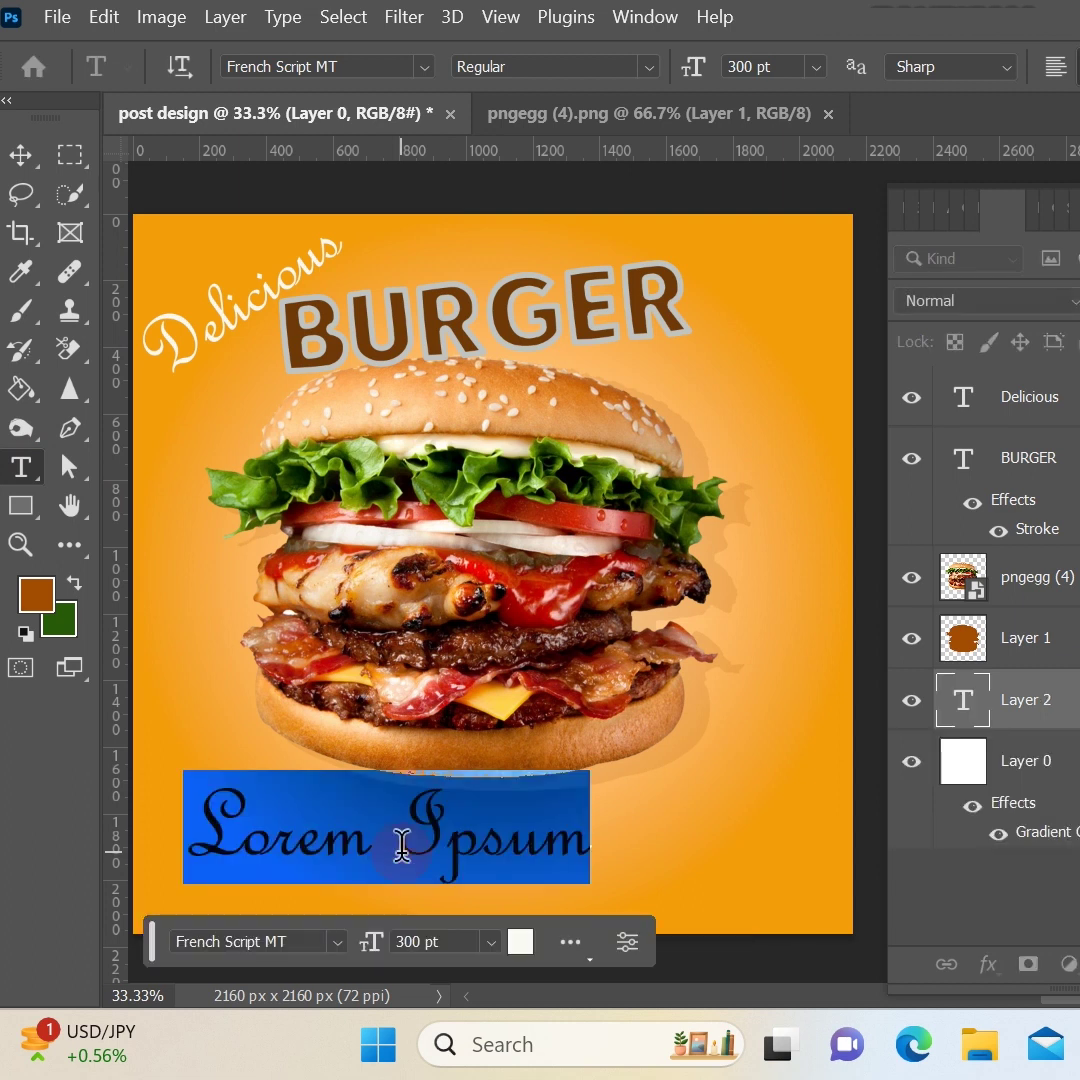
pyautogui.write('Or')
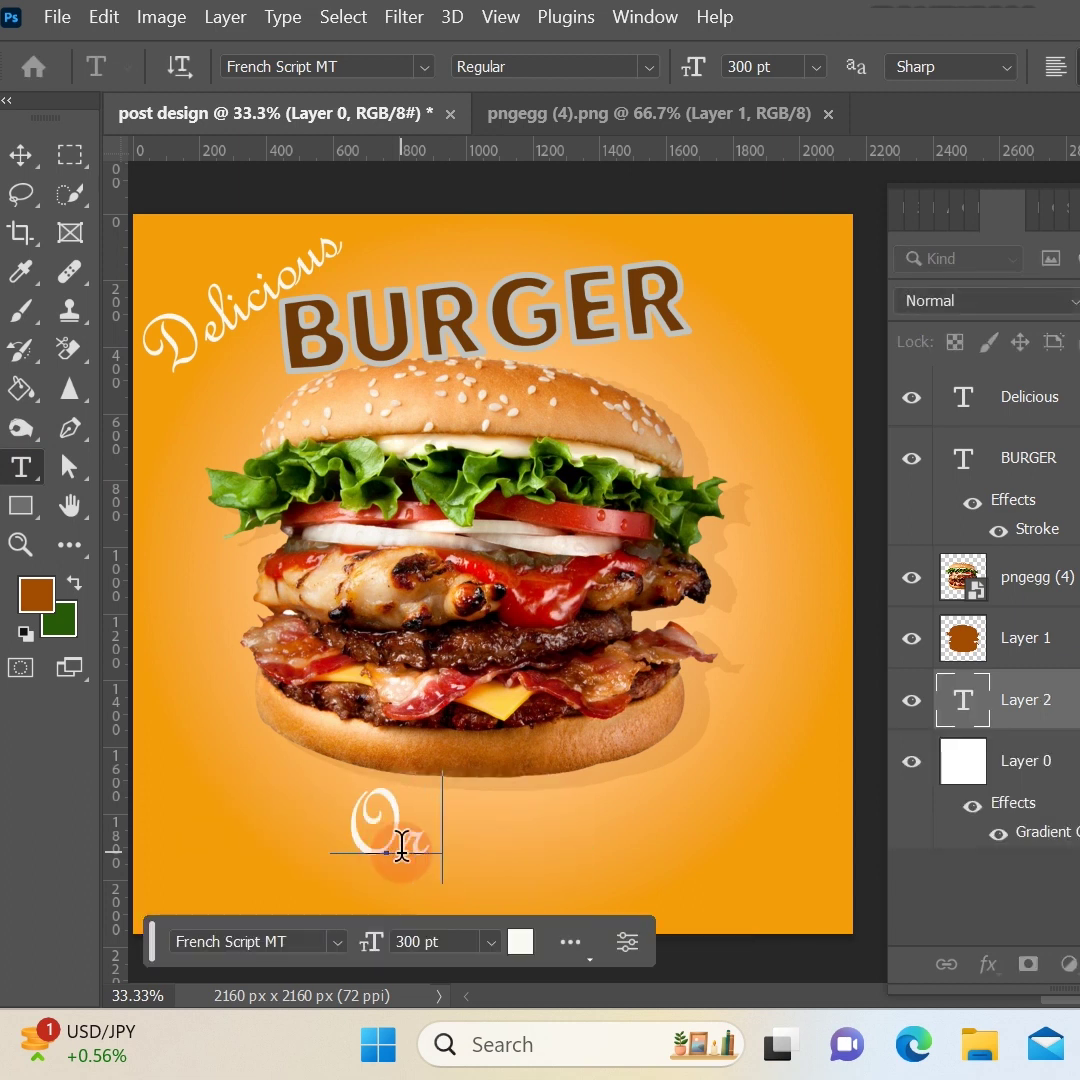
pyautogui.write('der Now')
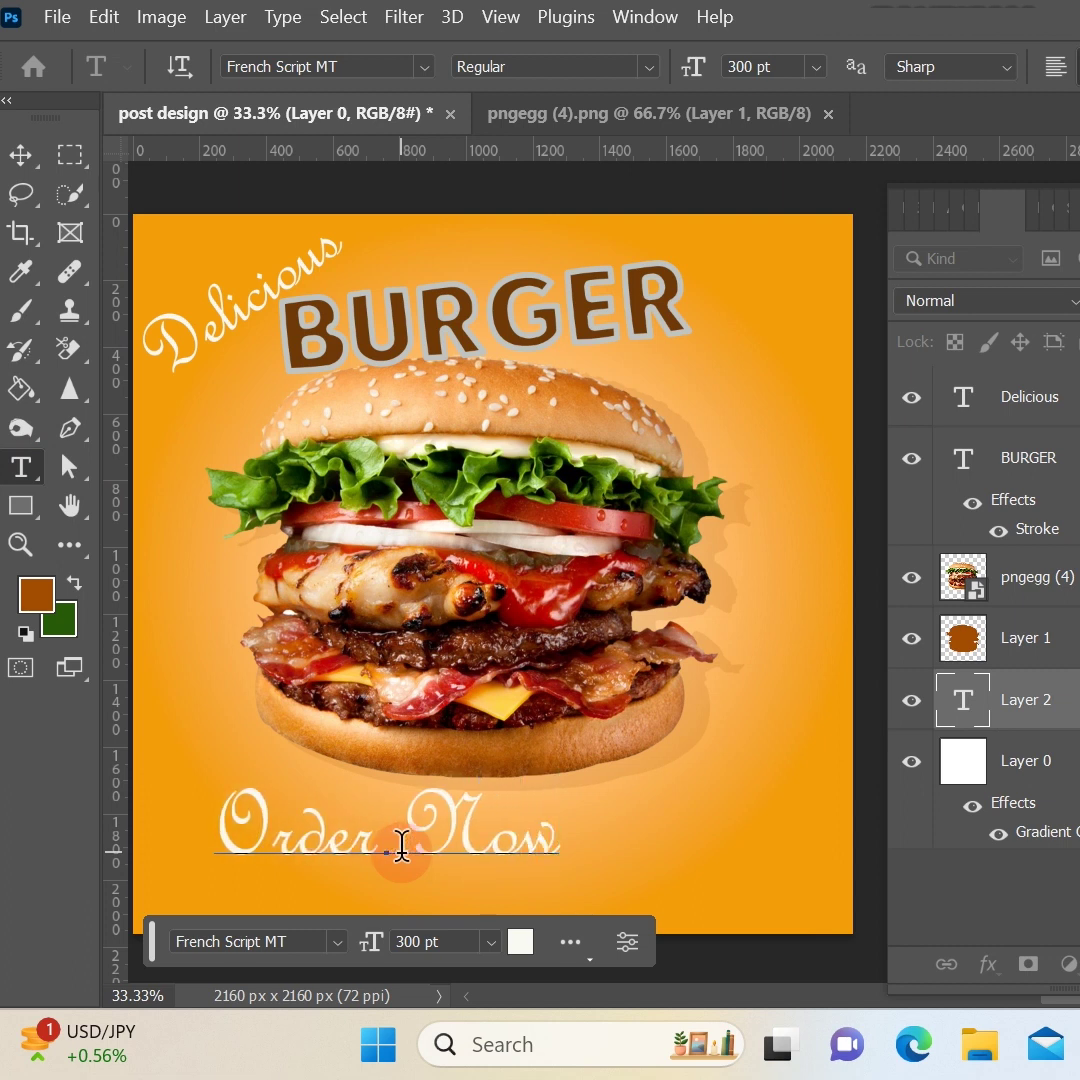
# Set the Order Now text in Montserrat ExtraBold and centre it below the burger
pyautogui.click(340, 946)
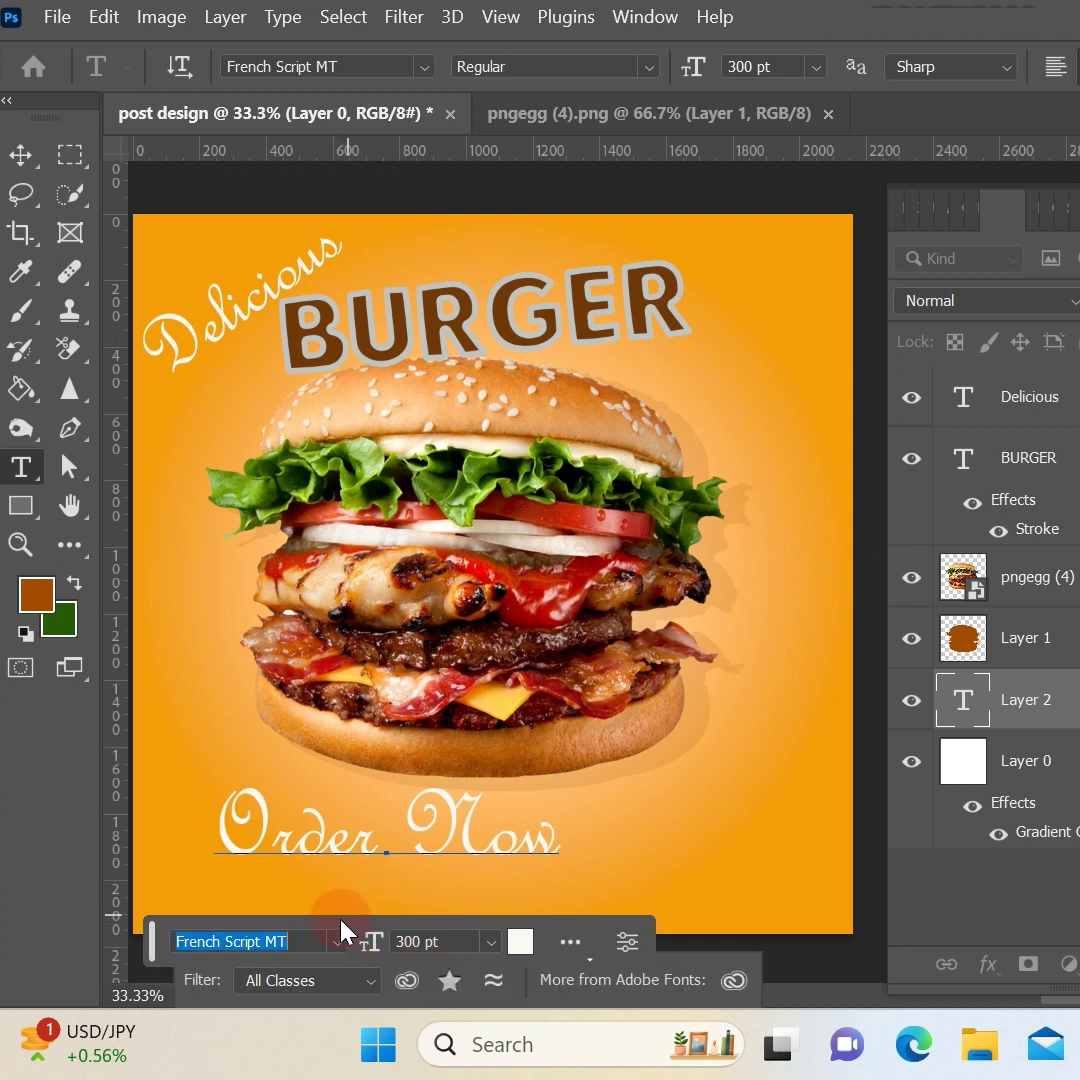
pyautogui.click(340, 932)
pyautogui.hotkey('ctrl', 'a')
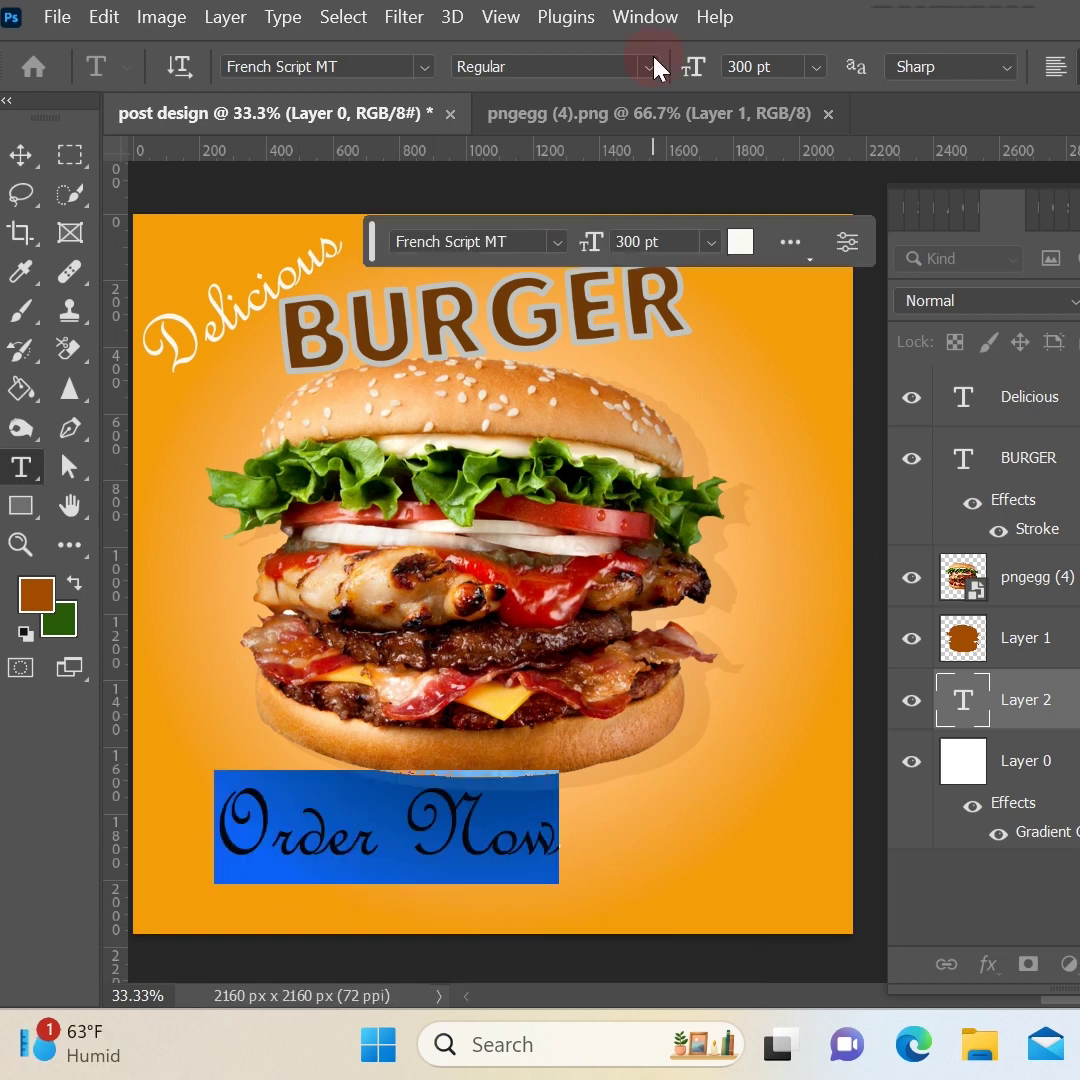
pyautogui.click(425, 68)
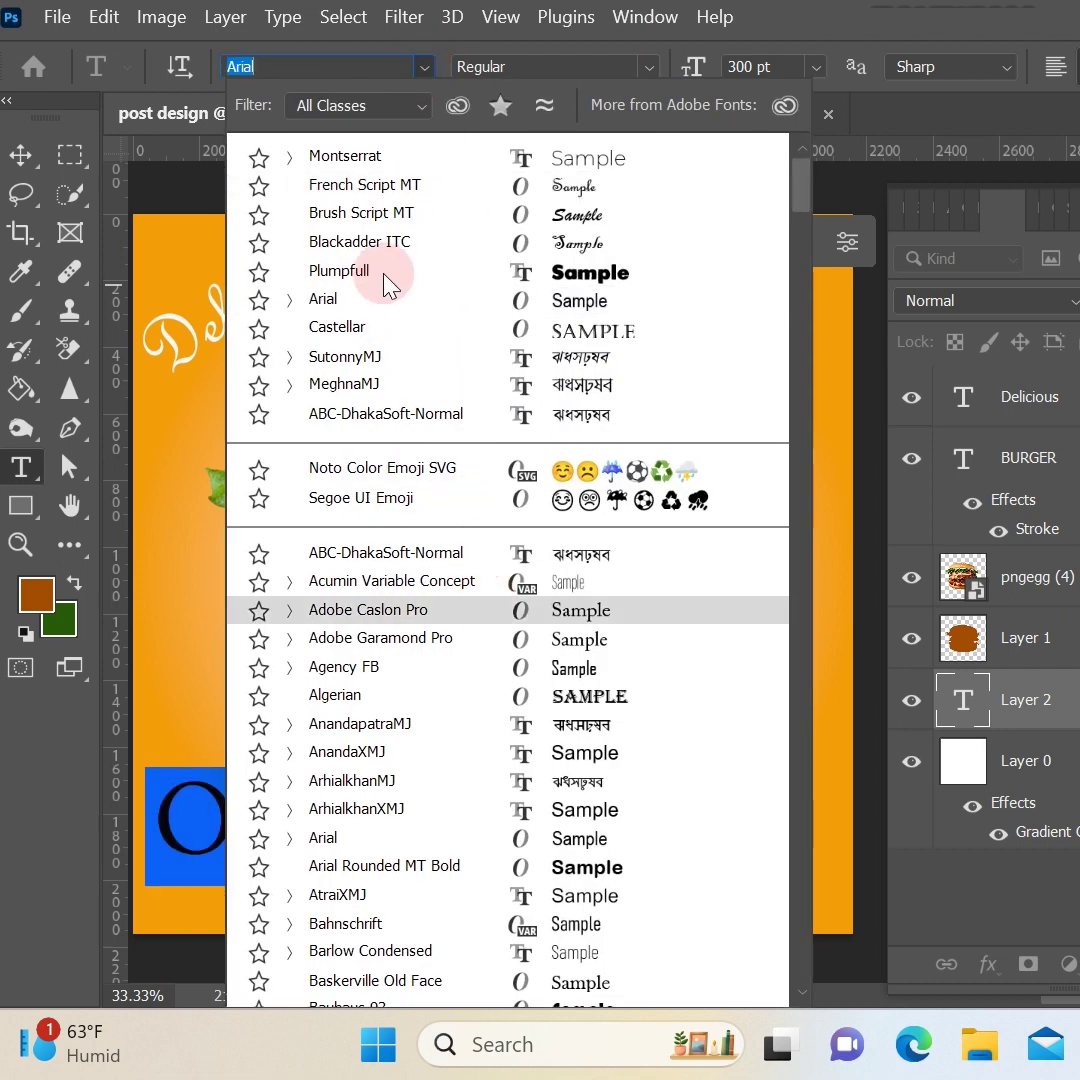
pyautogui.click(360, 158)
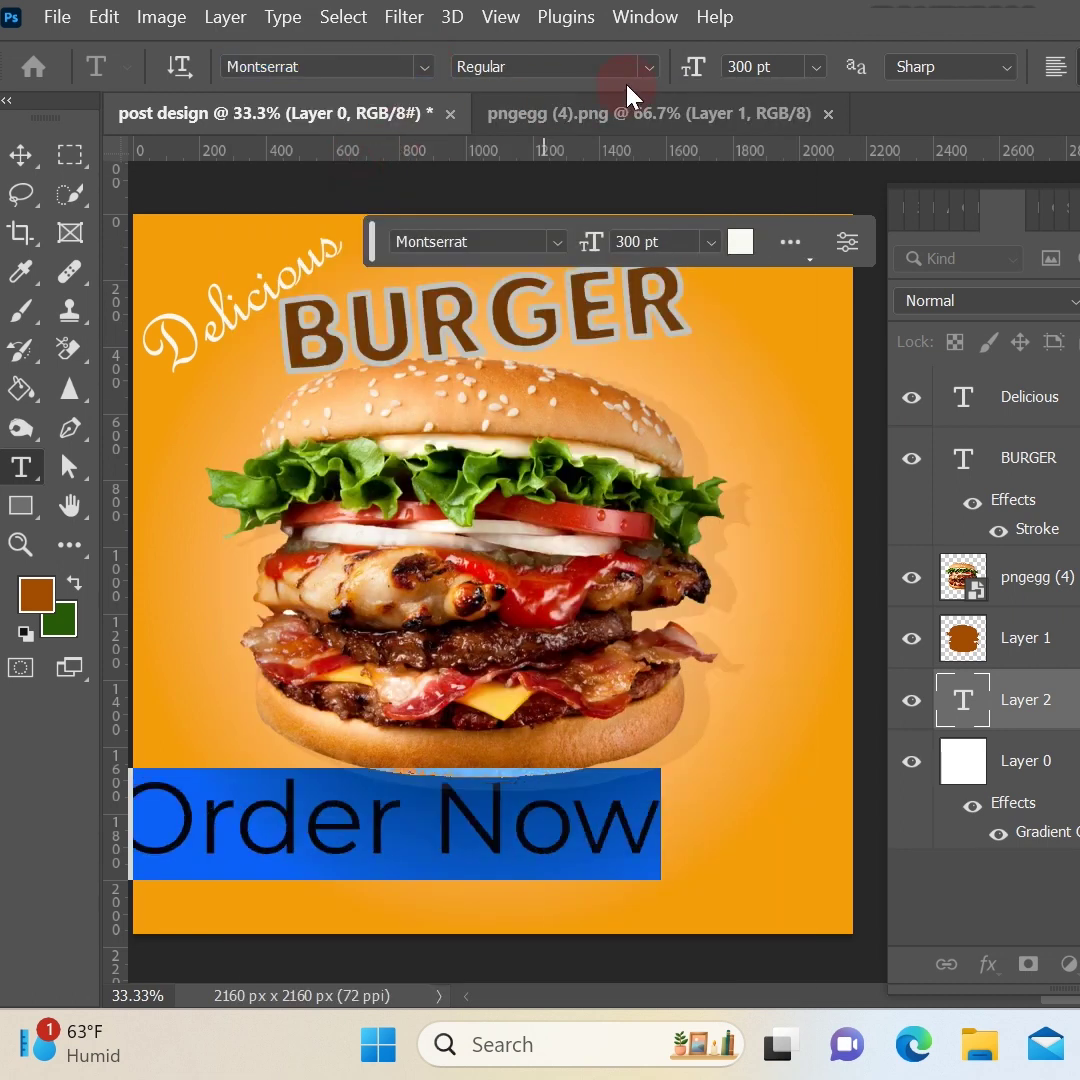
pyautogui.click(650, 68)
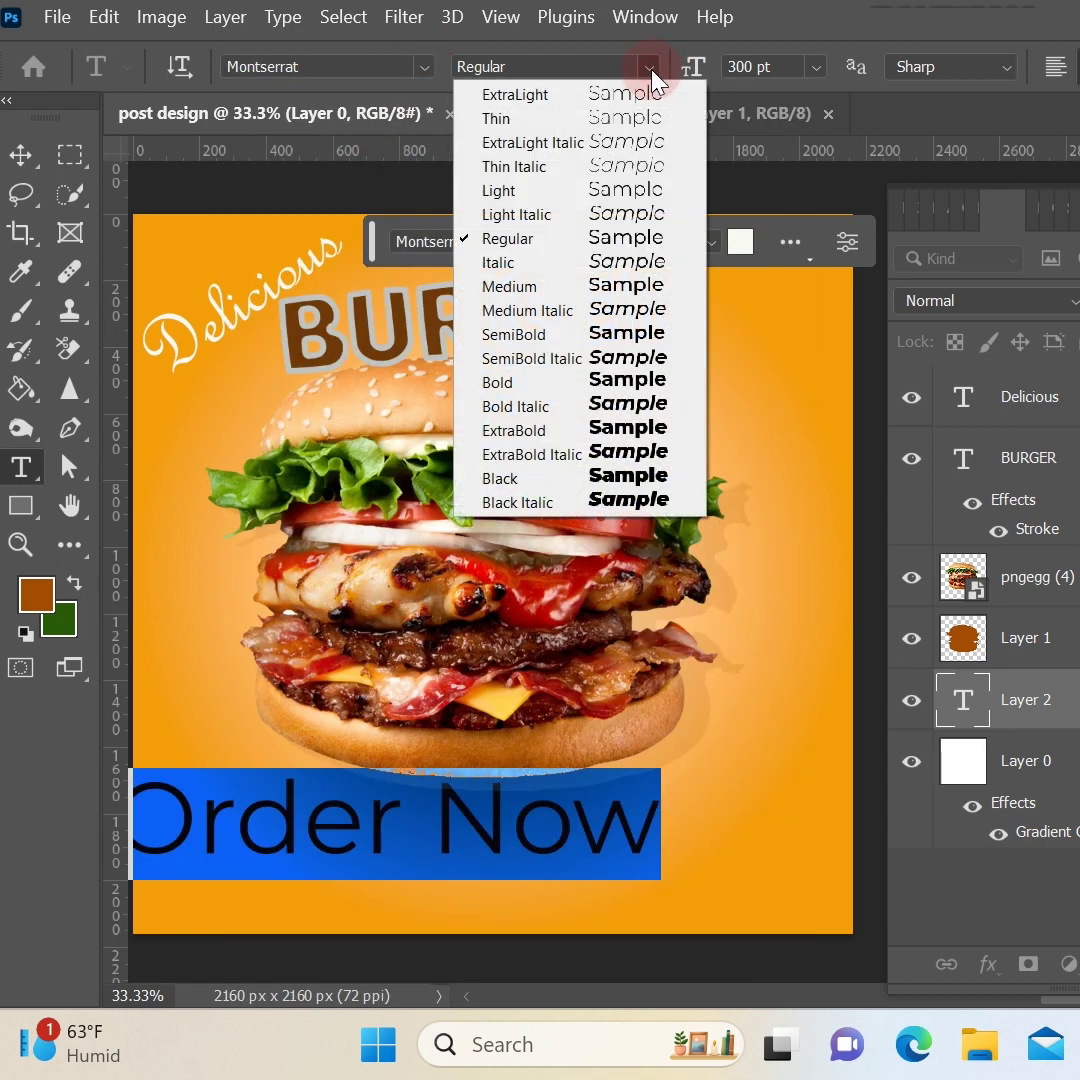
pyautogui.click(601, 440)
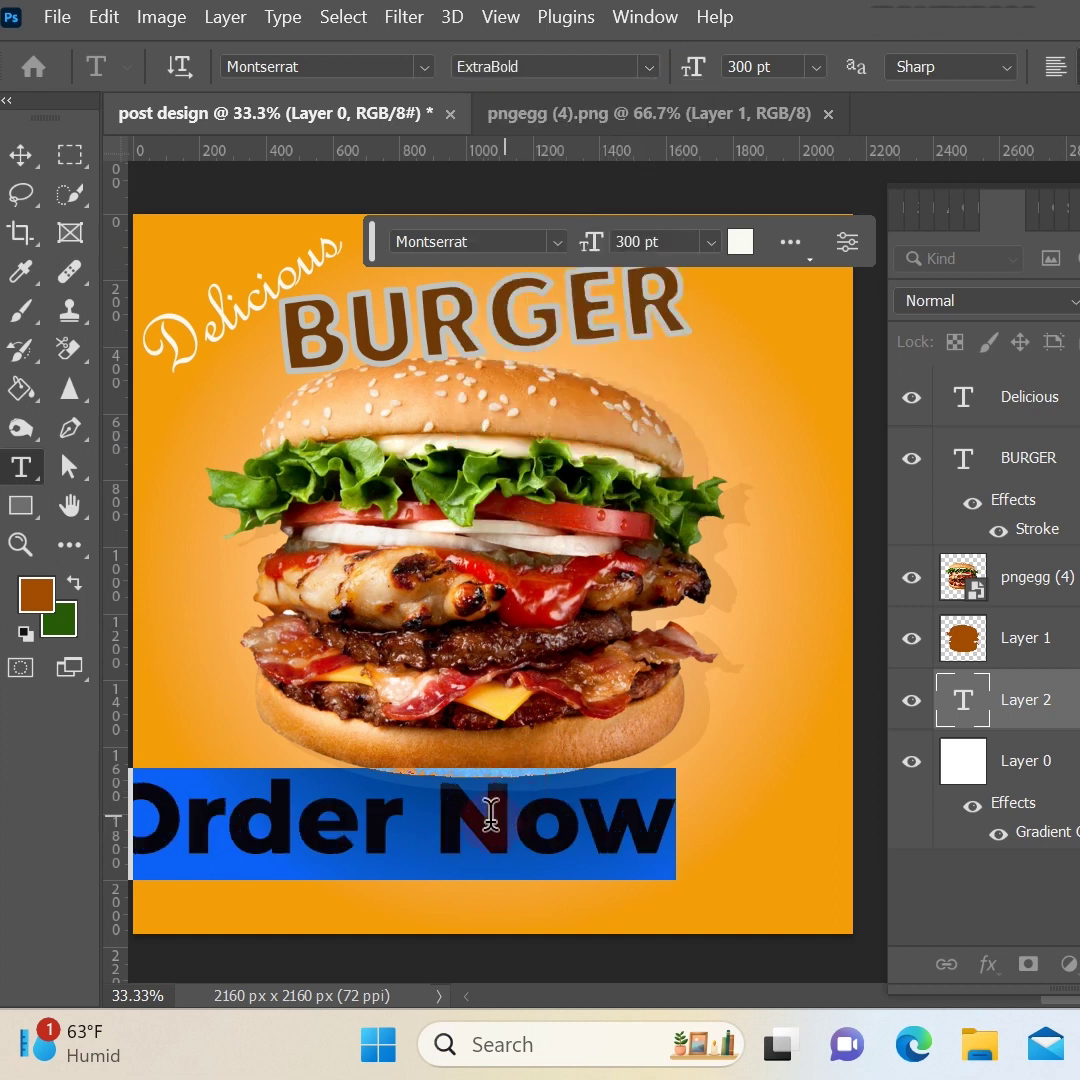
pyautogui.click(20, 154)
pyautogui.moveTo(482, 832); pyautogui.dragTo(560, 838)
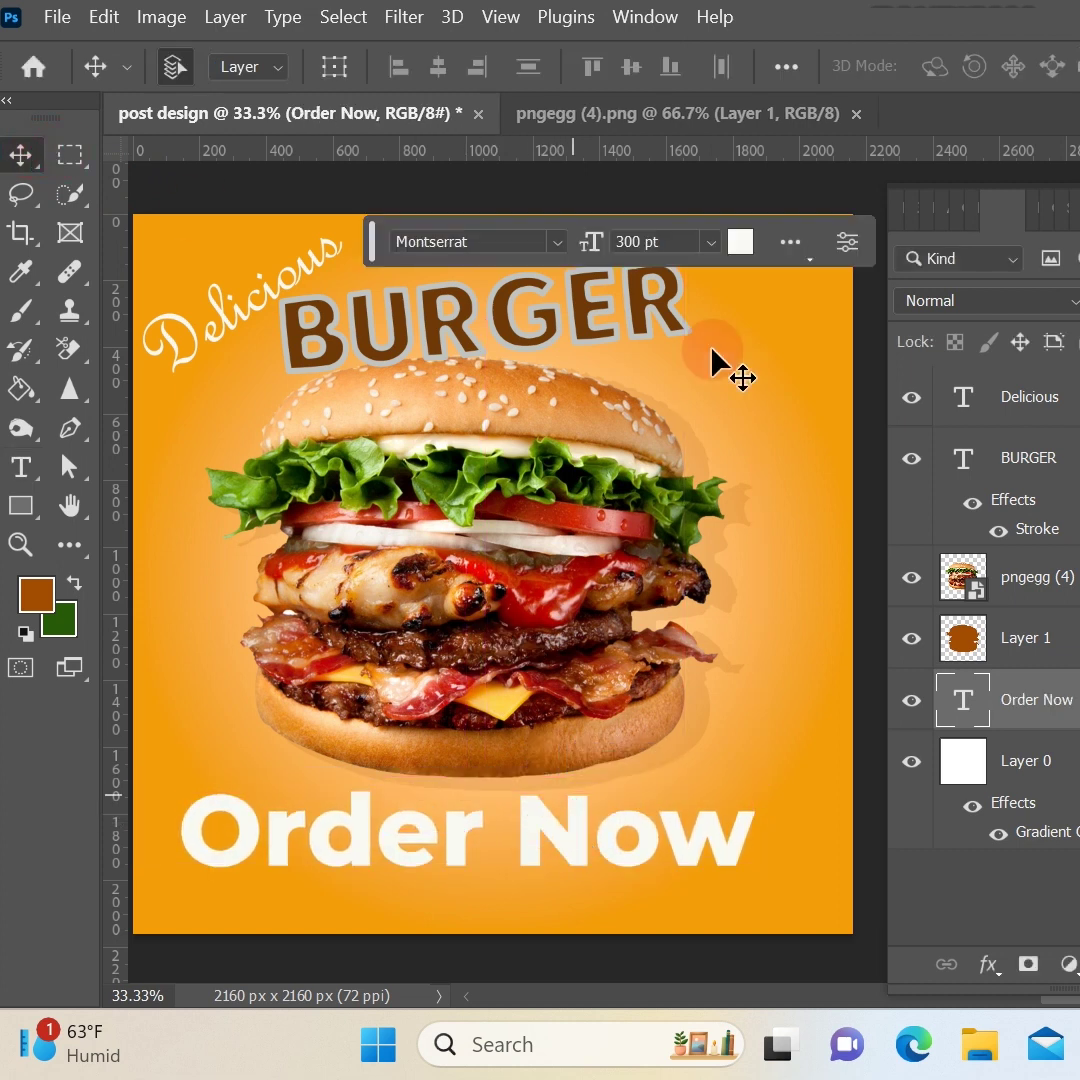
# Change the Order Now text colour to near-black
pyautogui.click(740, 241)
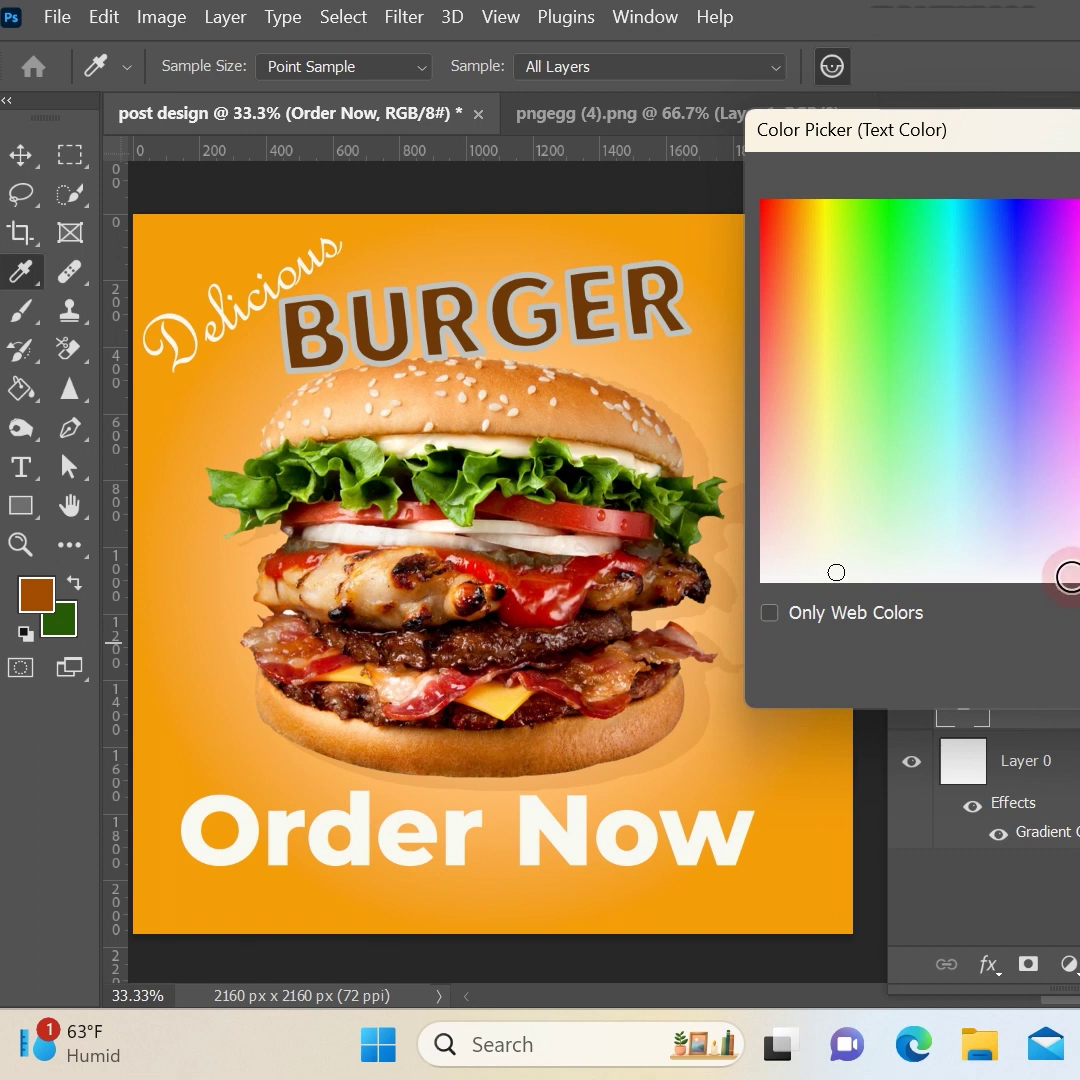
pyautogui.click(1079, 566)
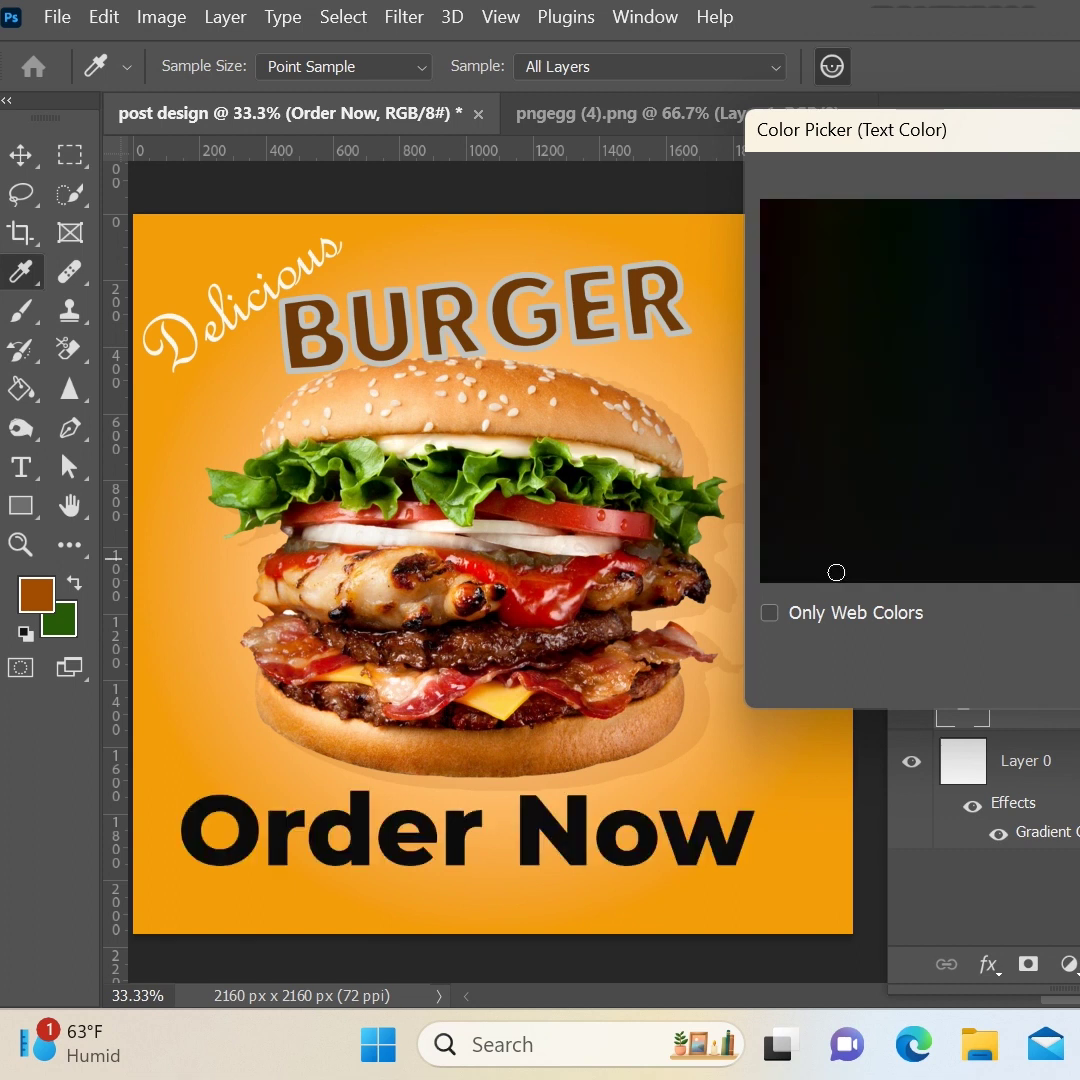
pyautogui.press('Return')
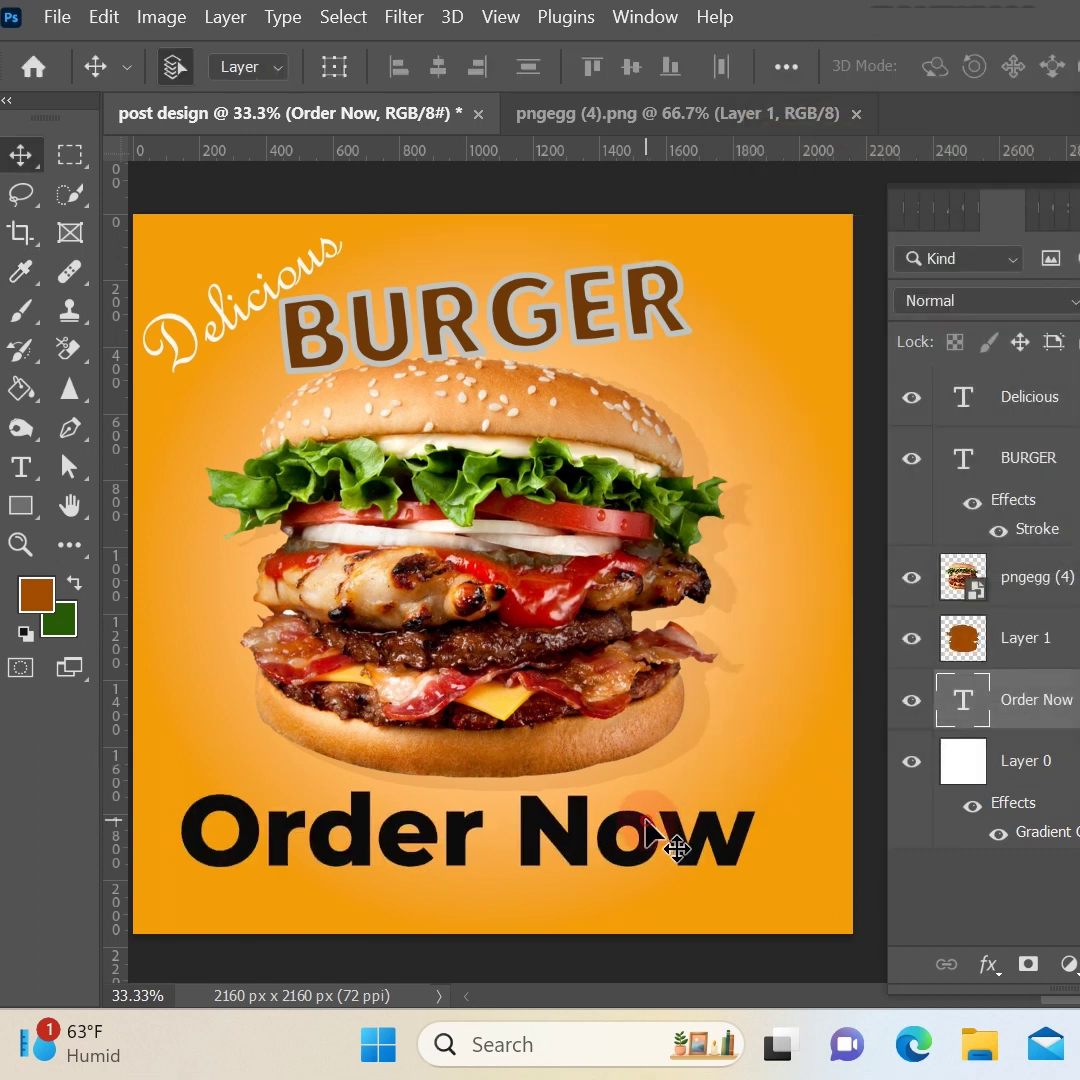
# Reduce the Order Now text to 150 pt and keep it centred beneath the burger
pyautogui.click(711, 243)
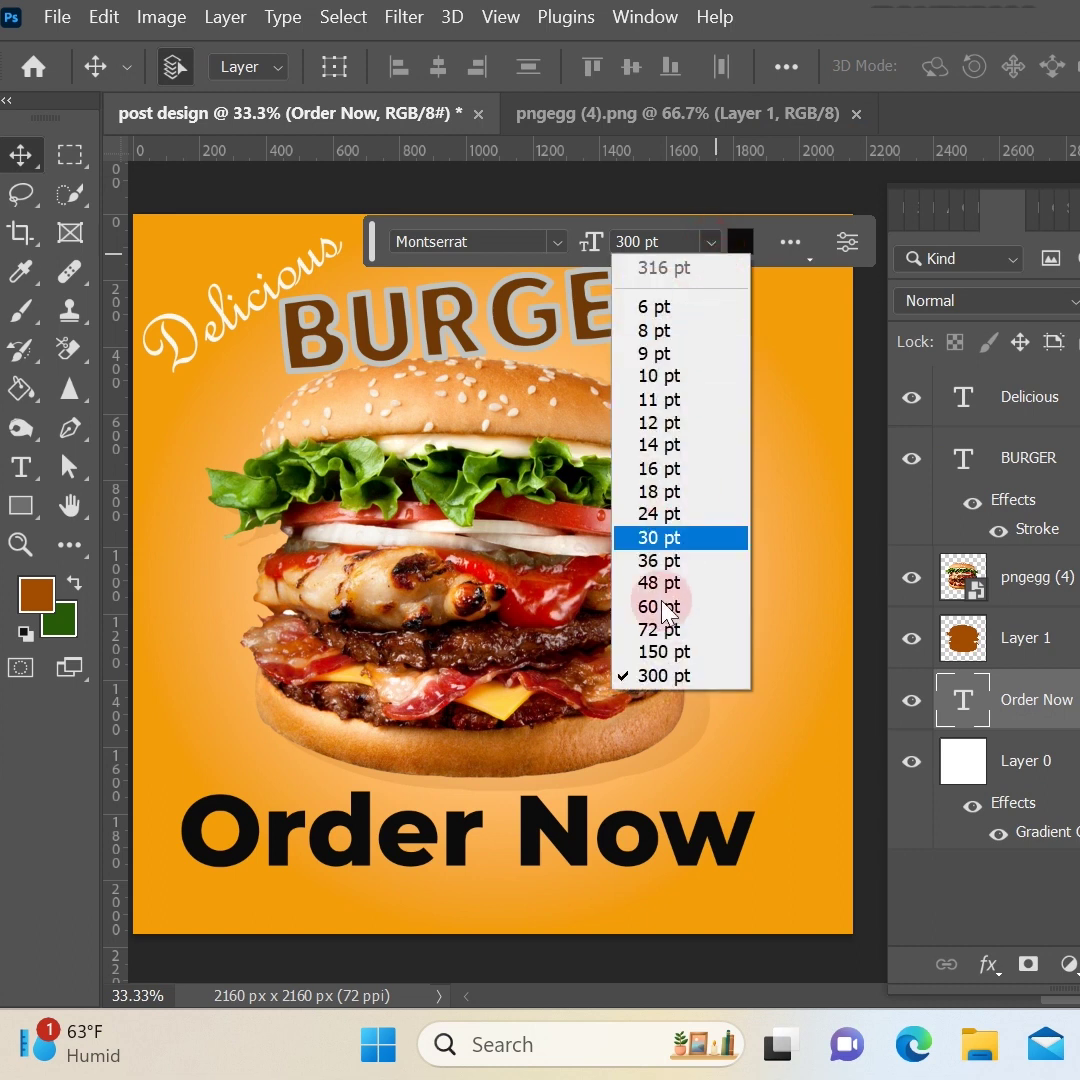
pyautogui.click(660, 653)
pyautogui.moveTo(552, 858)
pyautogui.mouseDown()
pyautogui.moveTo(550, 841)
pyautogui.moveTo(568, 840)
pyautogui.mouseUp()
pyautogui.click(490, 918)
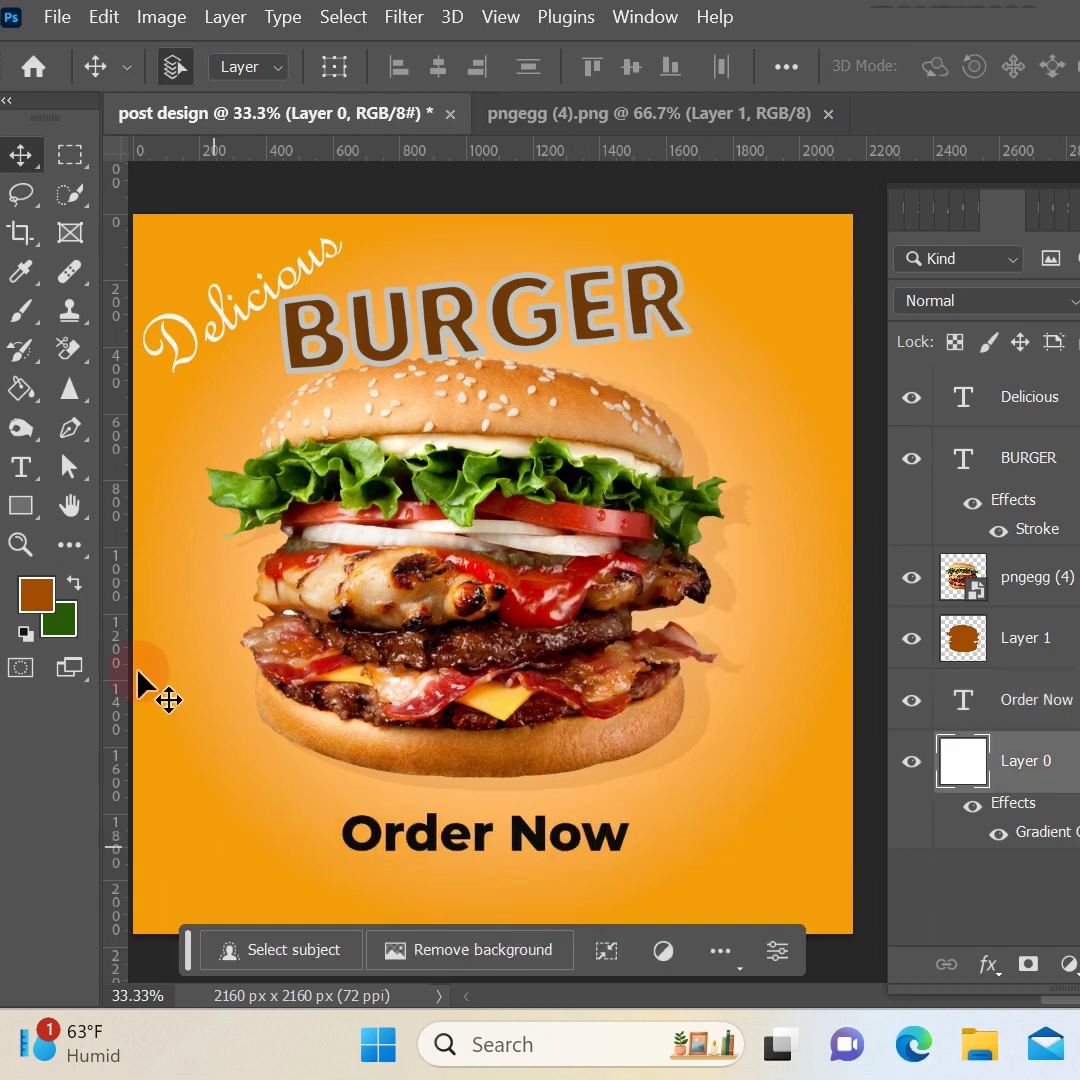
# Duplicate the Order Now text and place the copy directly below the original
pyautogui.click(26, 463)
pyautogui.click(23, 156)
pyautogui.keyDown('alt'); pyautogui.moveTo(477, 839); pyautogui.dragTo(481, 895); pyautogui.keyUp('alt')
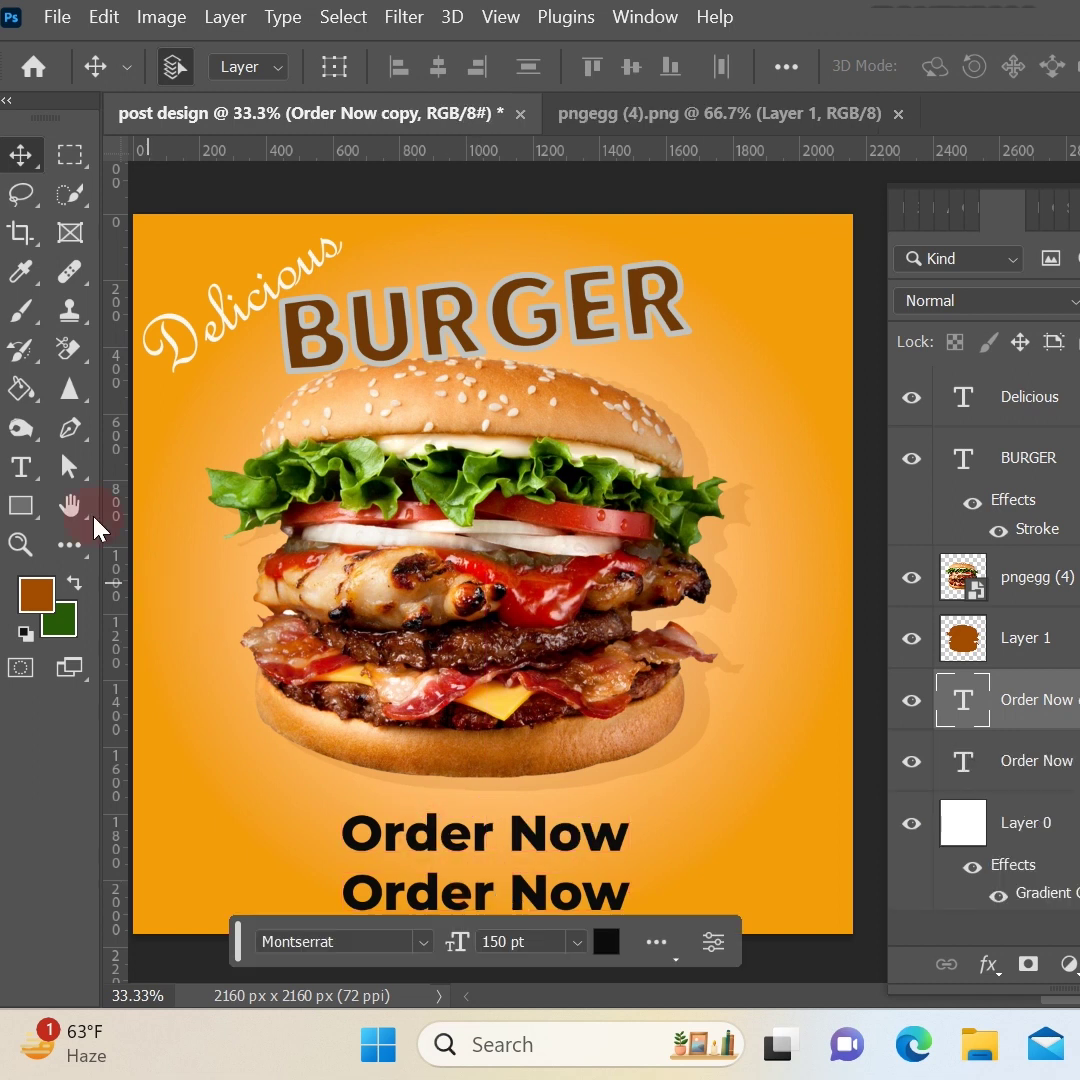
# Replace the lower Order Now copy's wording with a masked placeholder phone number
pyautogui.click(21, 466)
pyautogui.moveTo(345, 893); pyautogui.dragTo(636, 906)
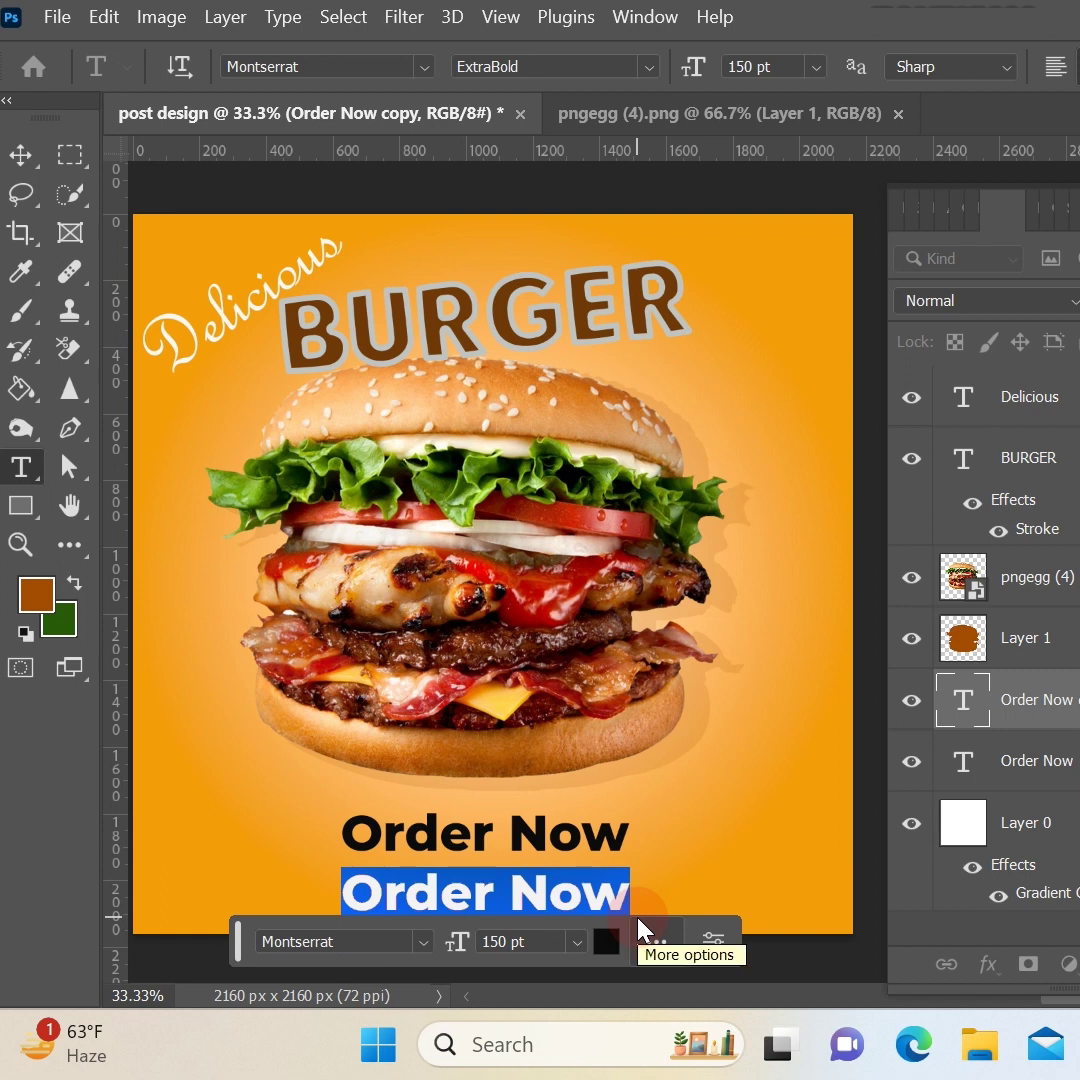
pyautogui.write('01')
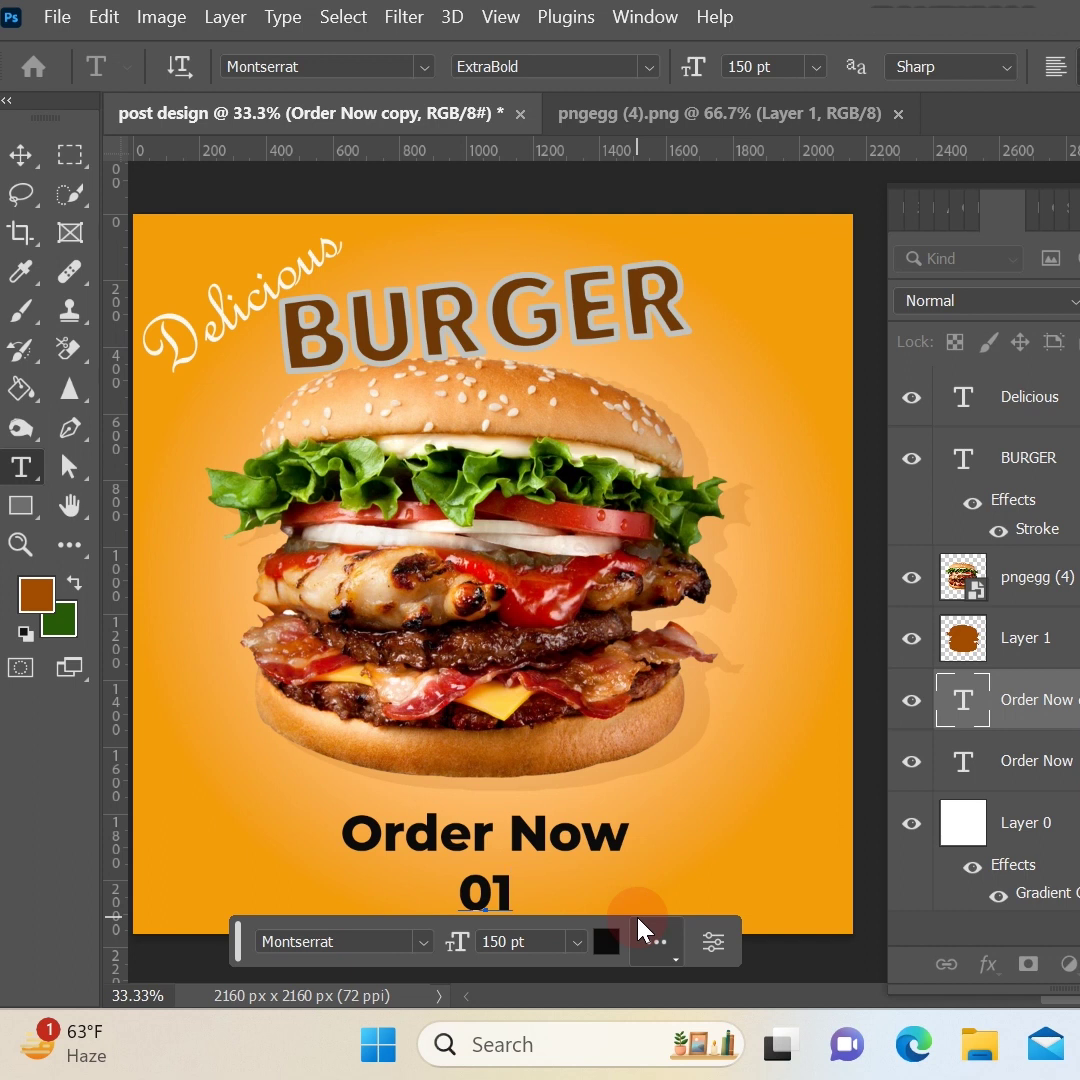
pyautogui.write('7x')
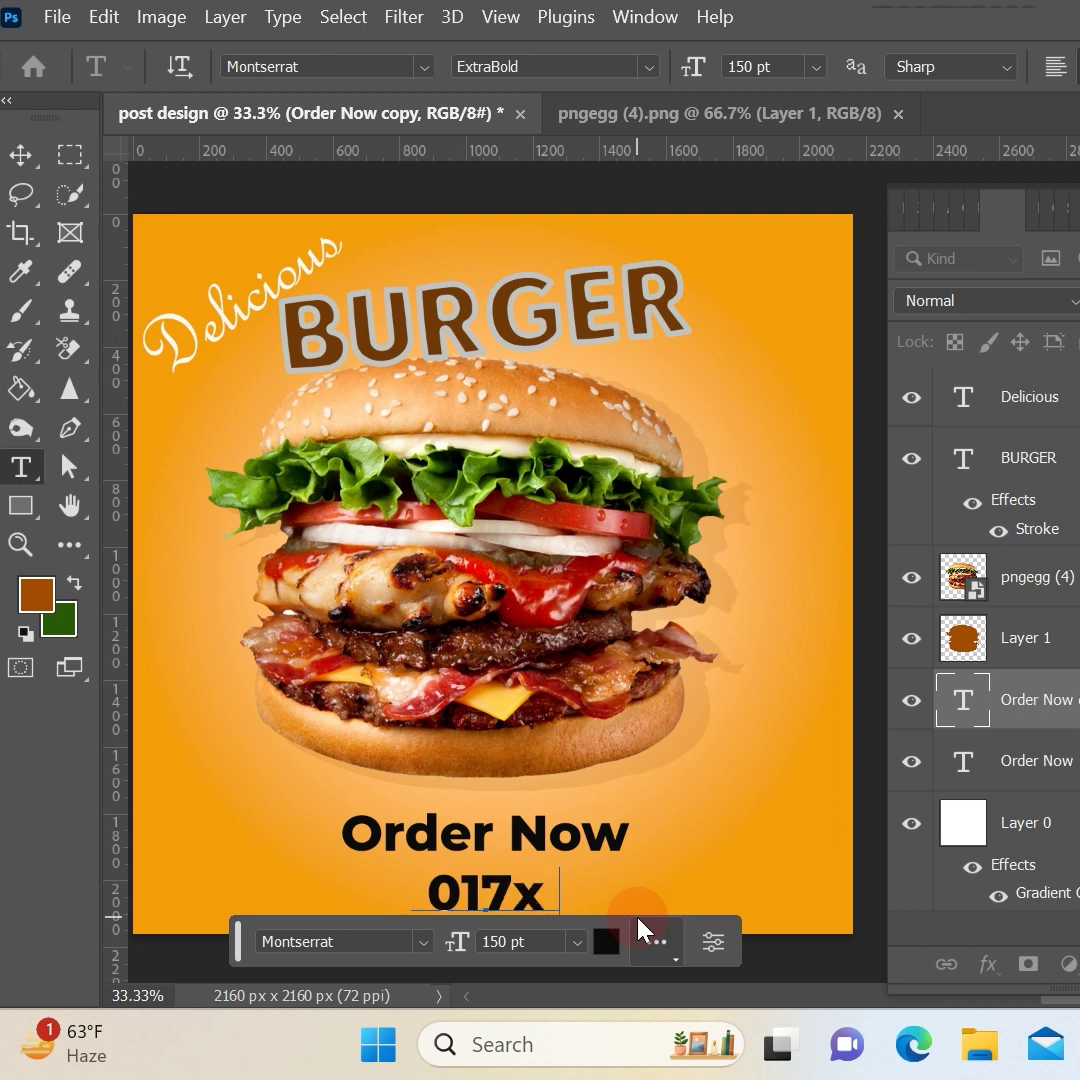
pyautogui.write('xxxxxx')
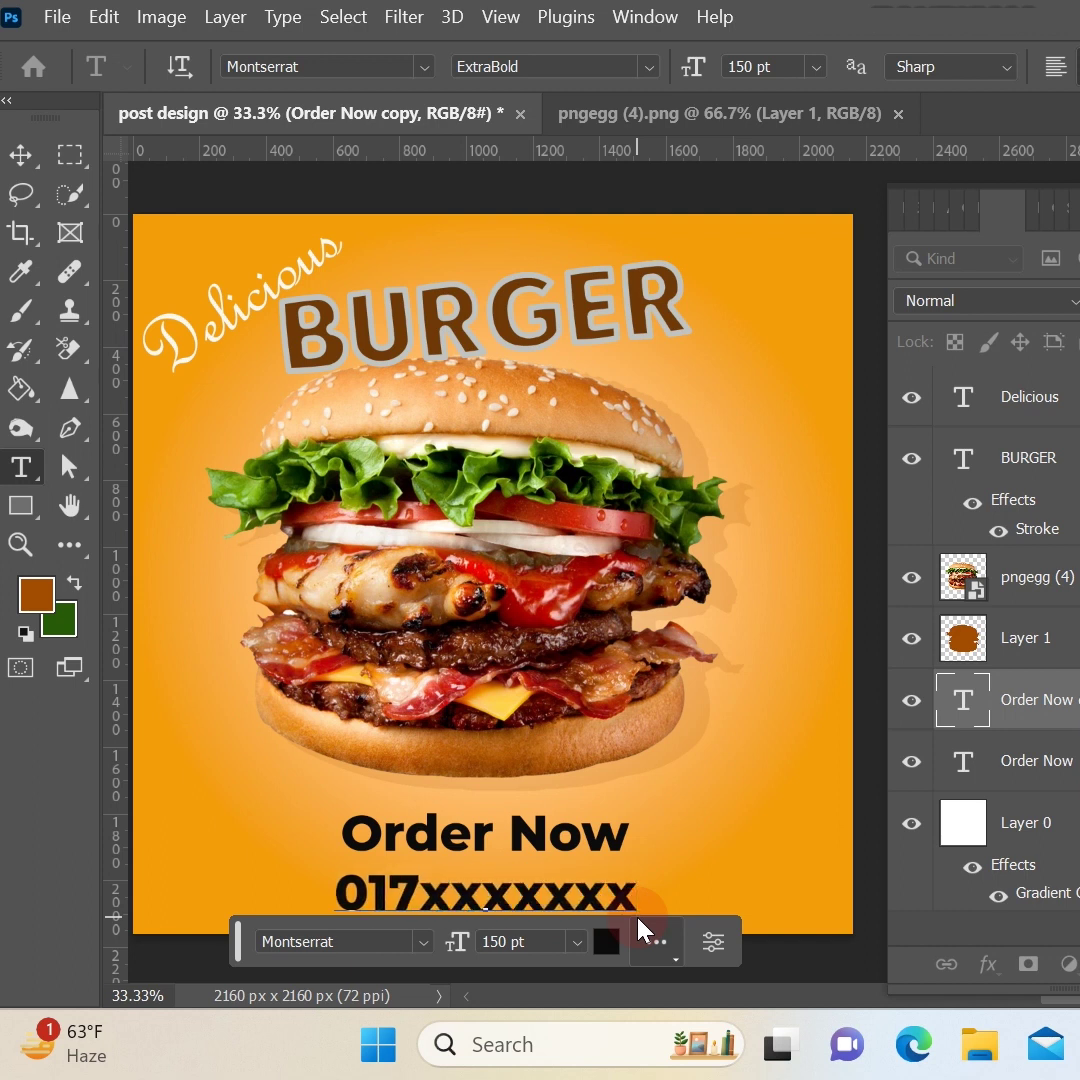
pyautogui.click(20, 154)
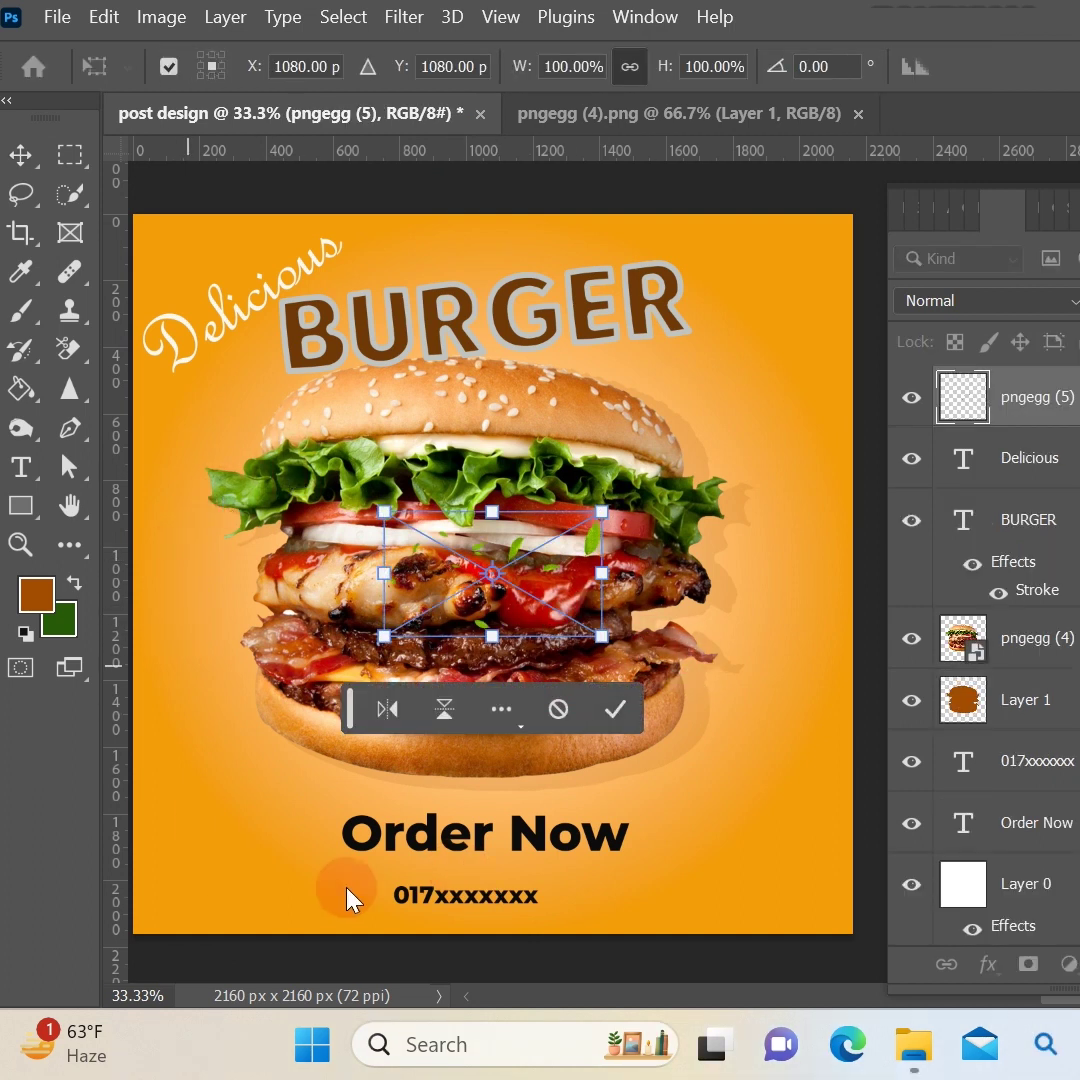
# Enlarge the placed leaves image beyond the canvas to about 511% and arrange it so the leaves scatter around the burger and canvas edges
pyautogui.moveTo(601, 636); pyautogui.dragTo(795, 935)
pyautogui.moveTo(383, 512); pyautogui.dragTo(130, 140)
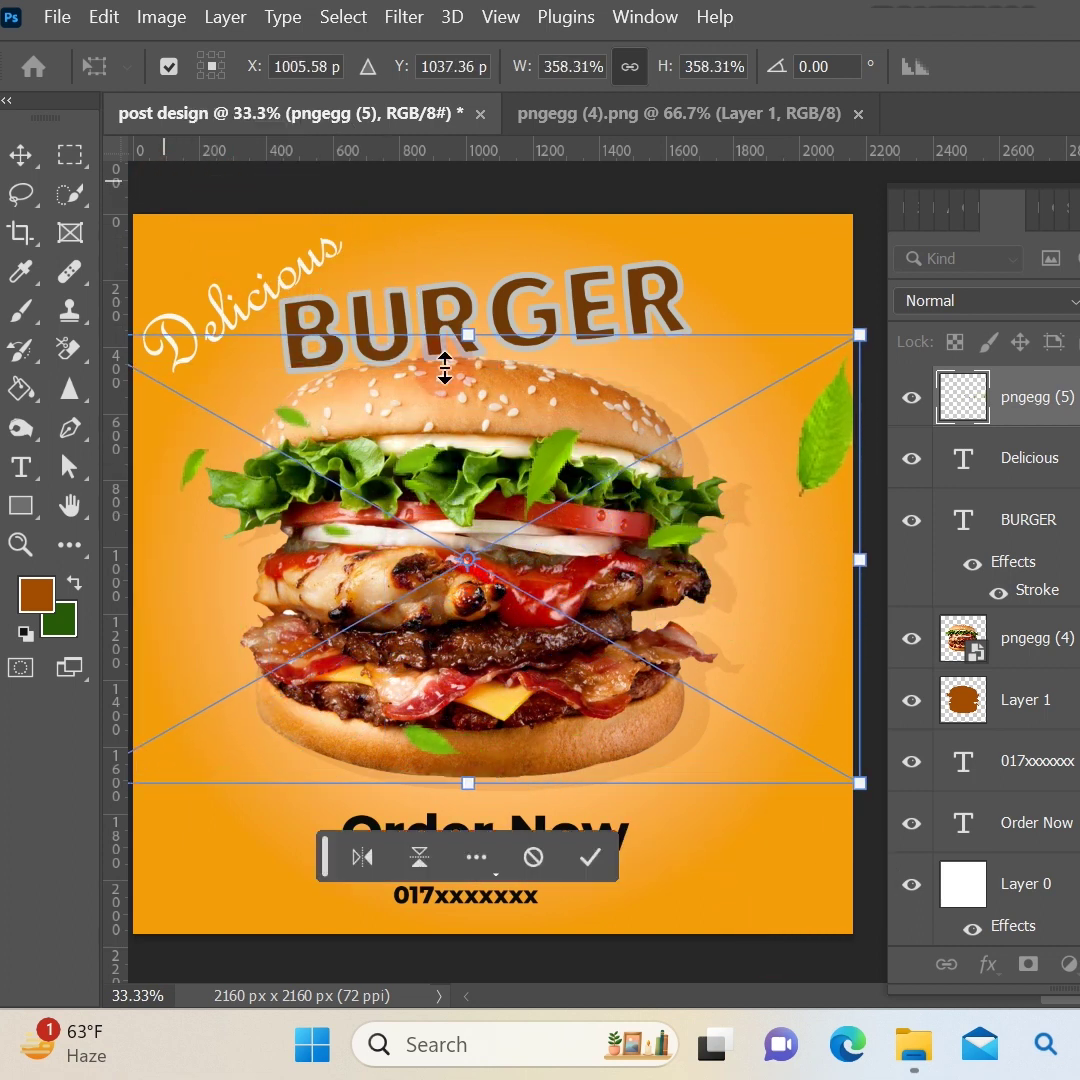
pyautogui.moveTo(458, 338); pyautogui.dragTo(511, 215)
pyautogui.moveTo(530, 478); pyautogui.dragTo(694, 456)
pyautogui.moveTo(628, 759); pyautogui.dragTo(627, 832)
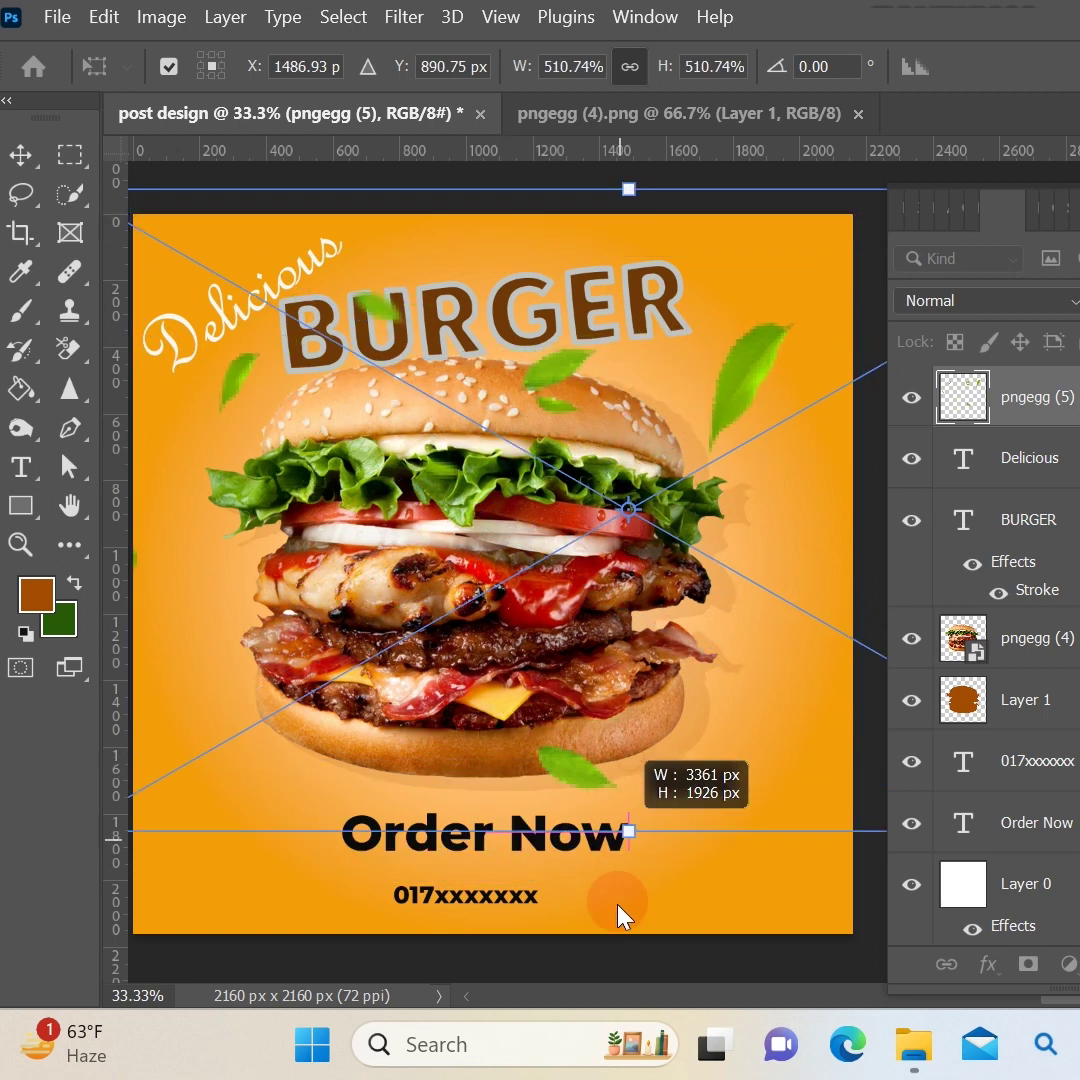
pyautogui.press('Return')
pyautogui.moveTo(697, 620); pyautogui.dragTo(793, 873)
pyautogui.moveTo(668, 400); pyautogui.dragTo(333, 288)
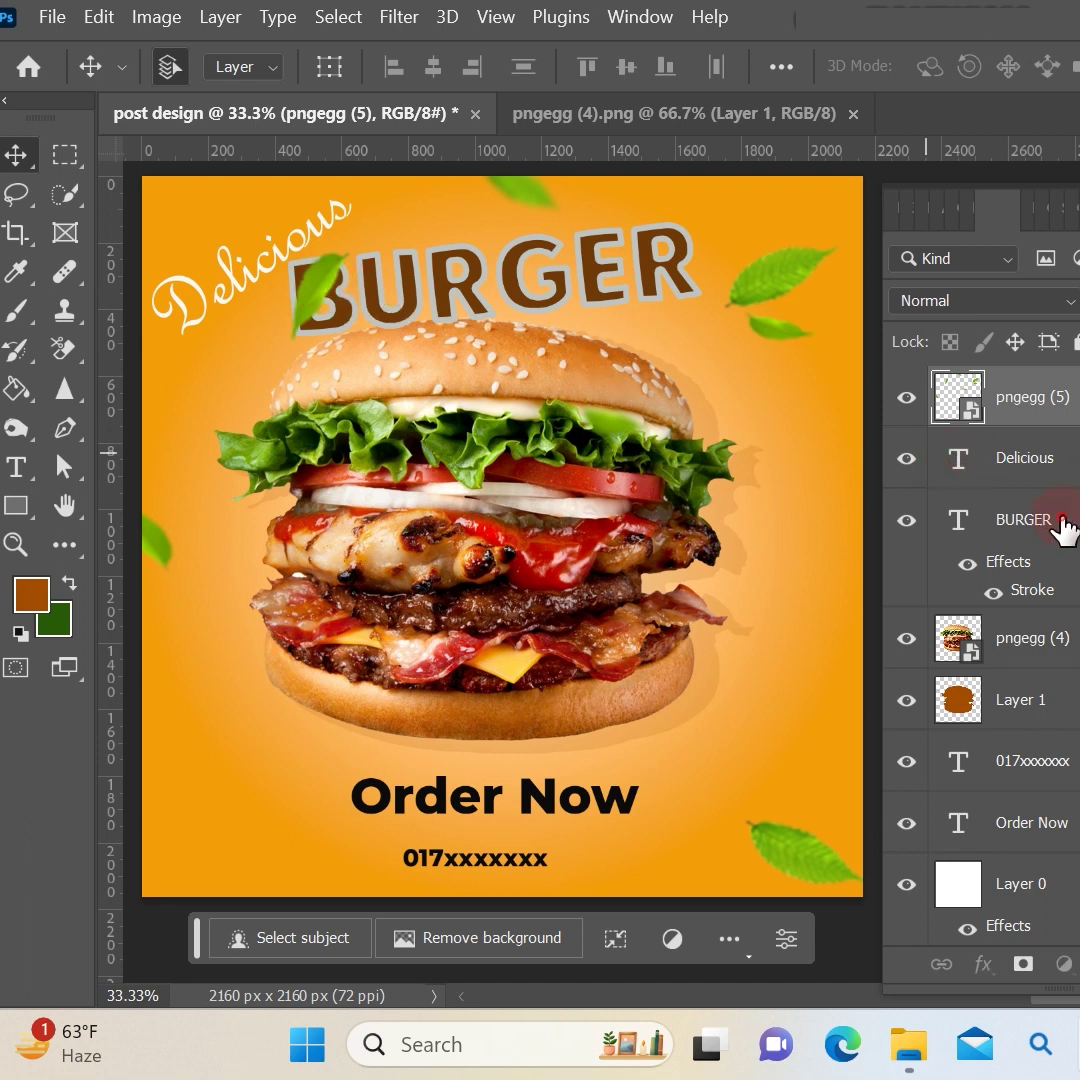
# Move the BURGER text layer above the pngegg (5) leaves layer and shift the floating text options bar off the artwork
pyautogui.moveTo(1042, 530); pyautogui.dragTo(1017, 415)
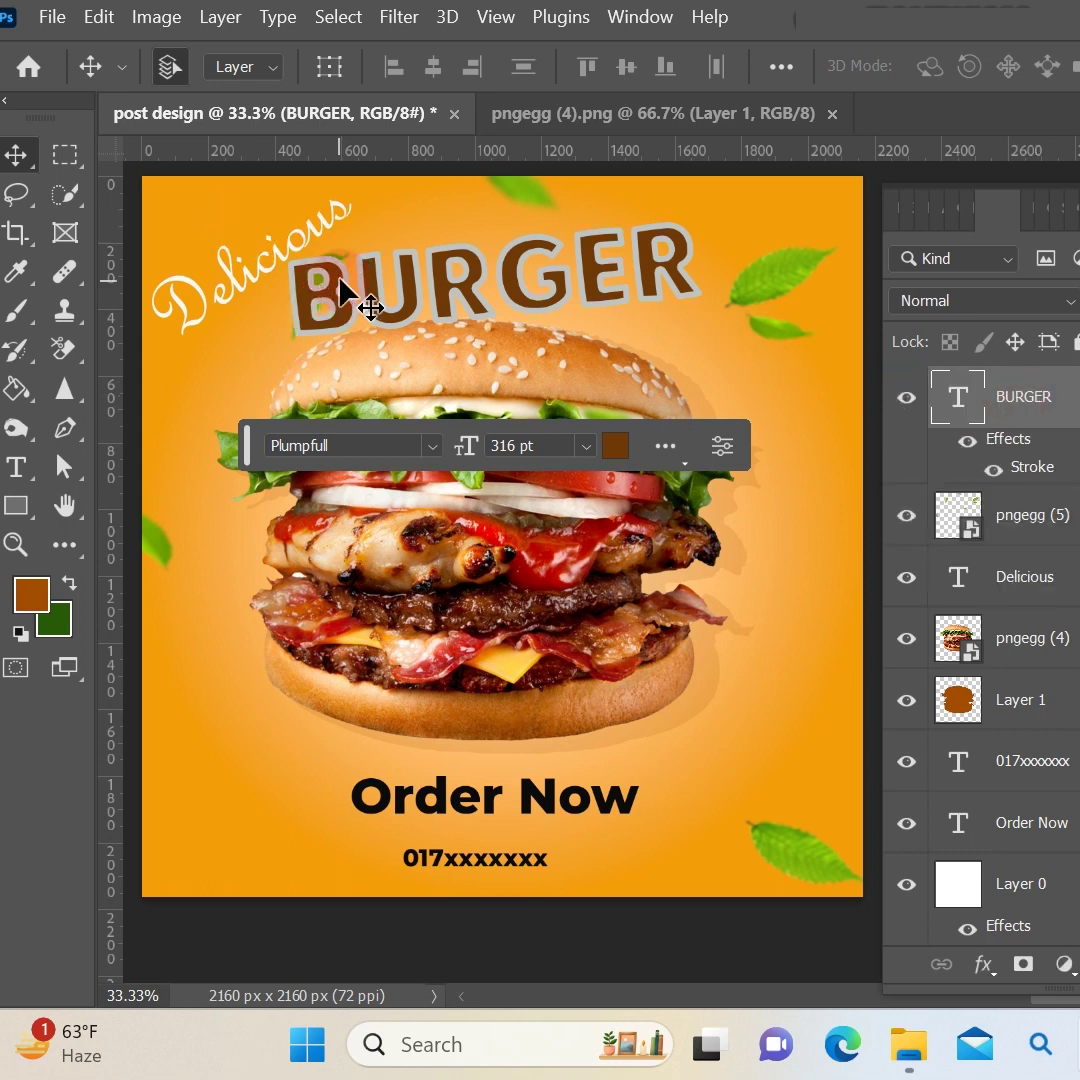
pyautogui.moveTo(250, 441); pyautogui.dragTo(597, 24)
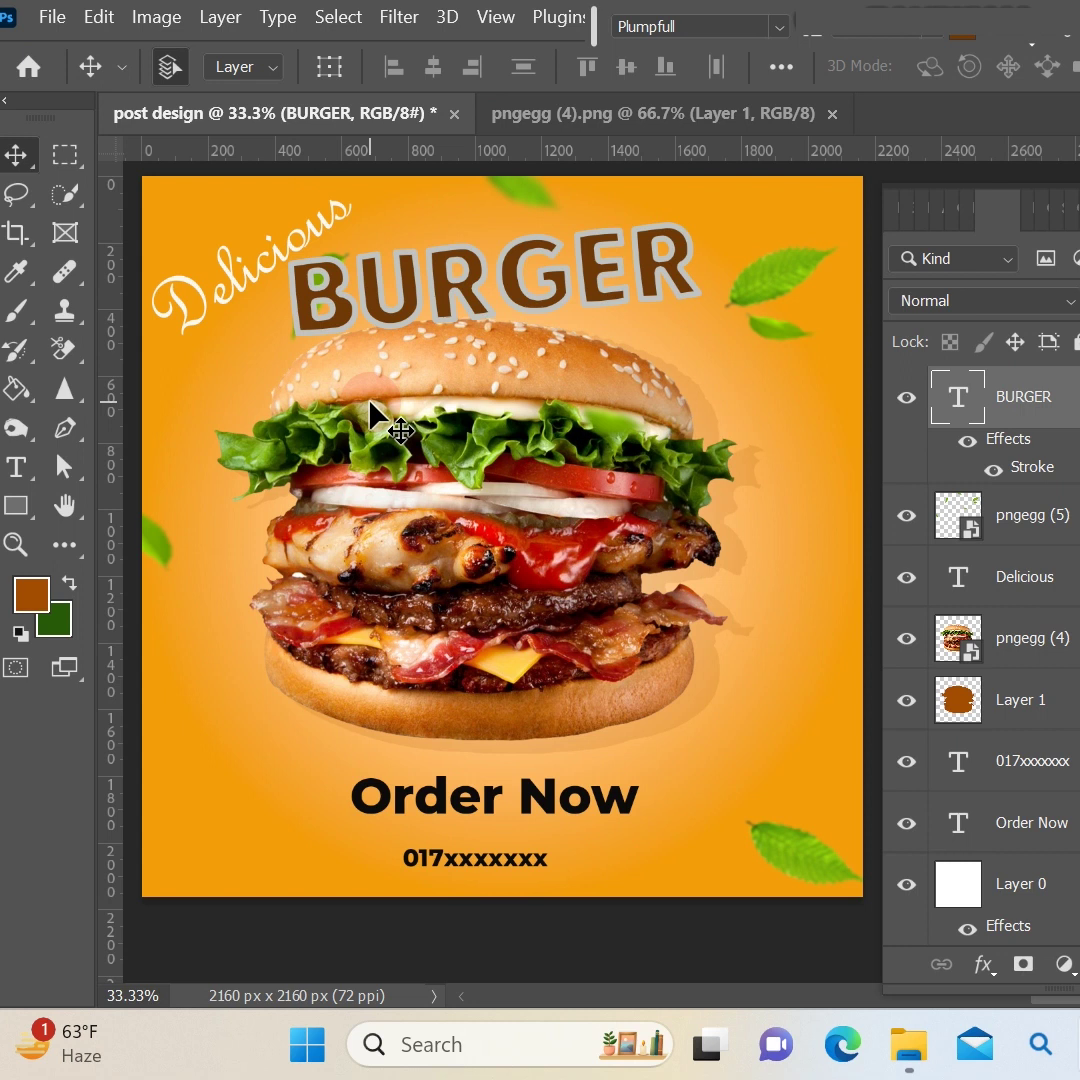